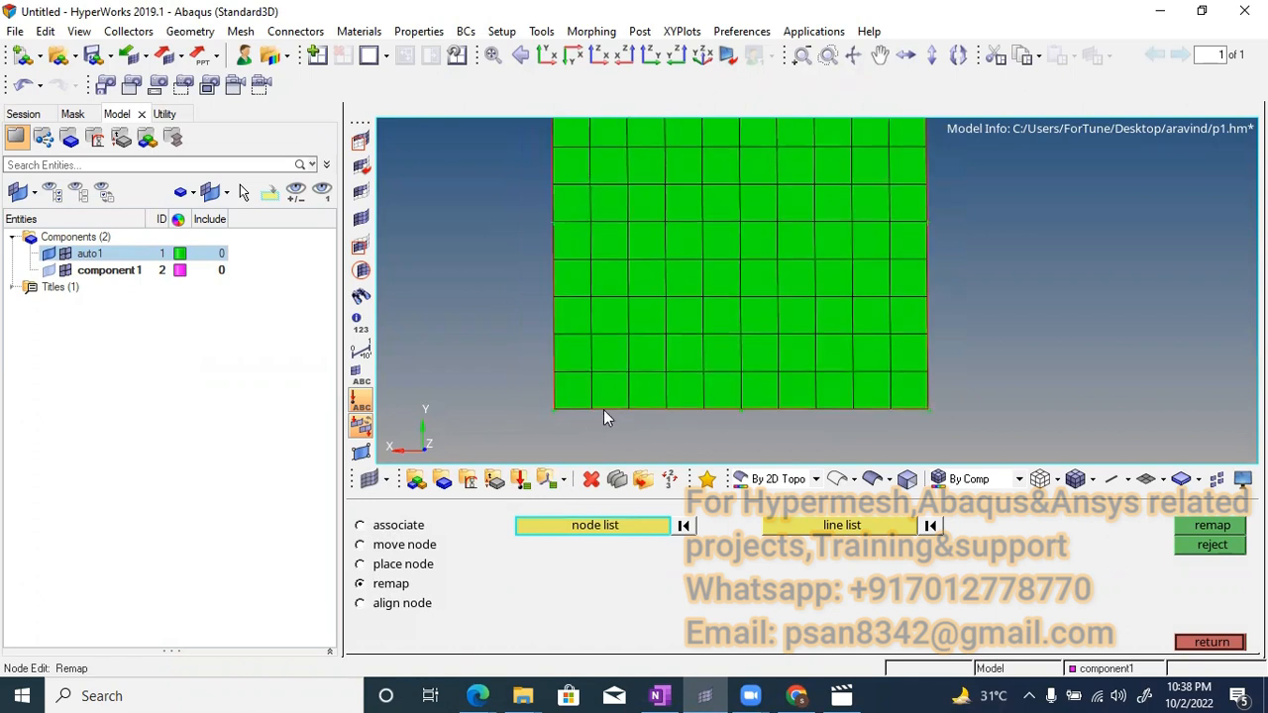
Select for translation the four nodes on the mesh's bottom edge between its left corner and its midpoint
{"action": "scroll", "coordinate": [603, 411], "scroll_direction": "up", "scroll_amount": 1}
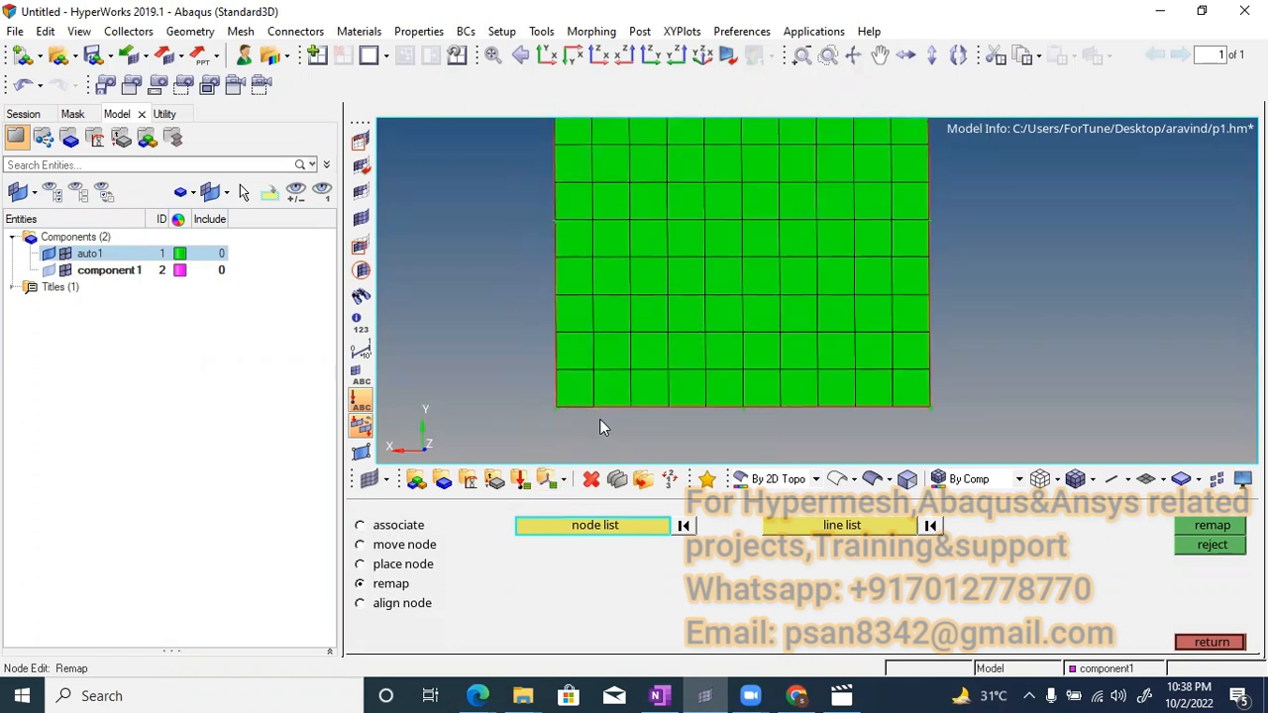
{"action": "scroll", "coordinate": [611, 414], "scroll_direction": "up", "scroll_amount": 1}
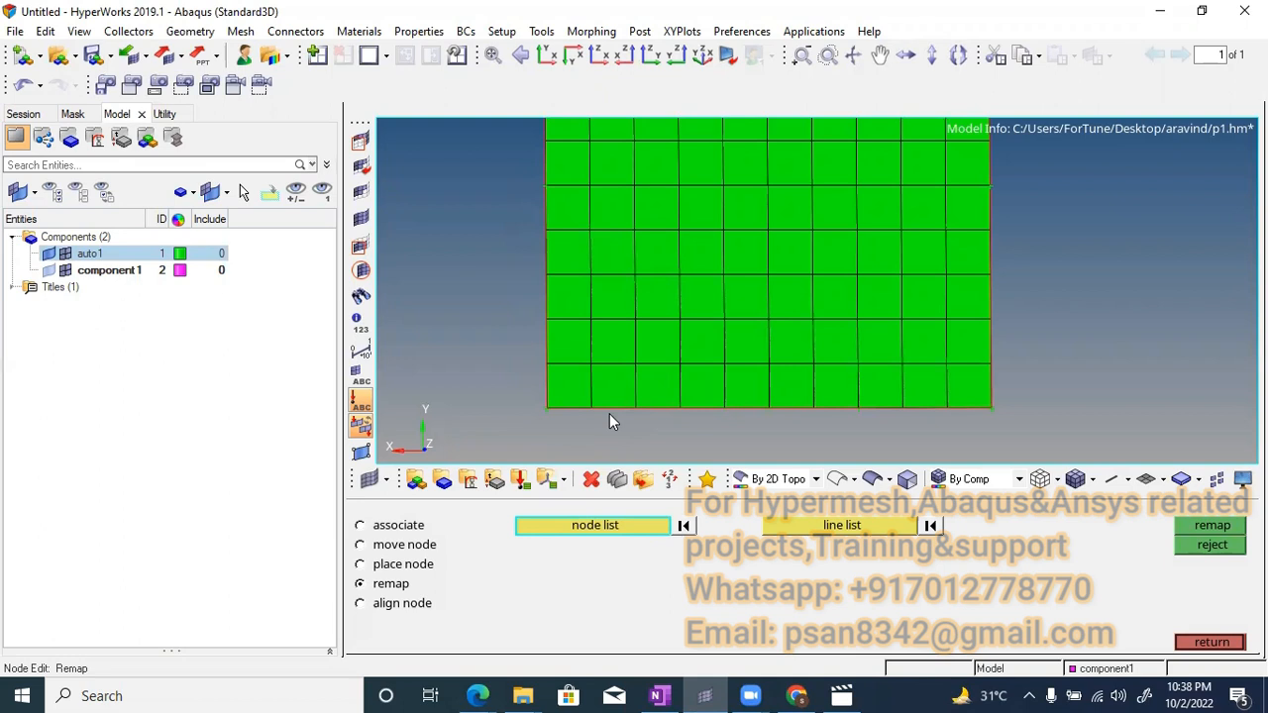
{"action": "key", "text": "shift+F4"}
{"action": "scroll", "coordinate": [607, 411], "scroll_direction": "up", "scroll_amount": 2}
{"action": "left_click", "coordinate": [589, 409]}
{"action": "left_click", "coordinate": [651, 410]}
{"action": "left_click", "coordinate": [714, 410]}
{"action": "left_click", "coordinate": [777, 409]}
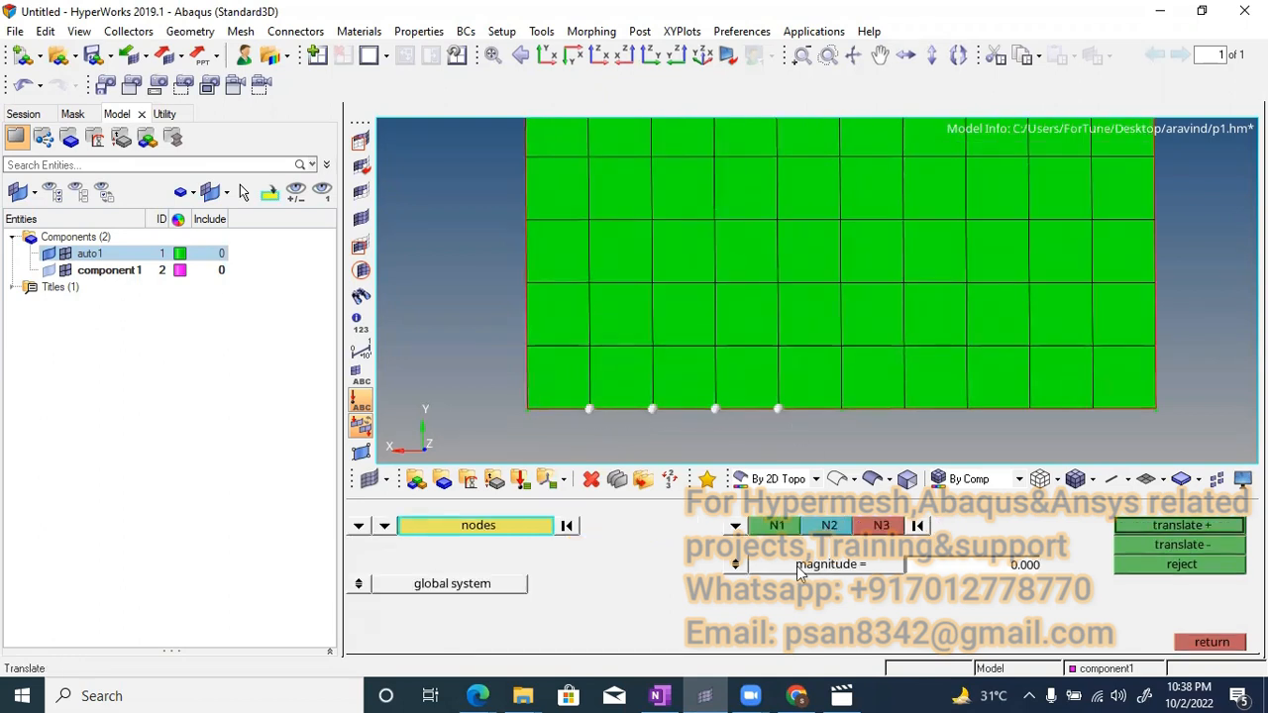
Define the translation direction along the bottom edge with N1 and N2 on two adjacent nodes, using a magnitude-based distance
{"action": "left_click", "coordinate": [735, 563]}
{"action": "left_click", "coordinate": [763, 531]}
{"action": "left_click", "coordinate": [652, 409]}
{"action": "left_click", "coordinate": [714, 408]}
{"action": "scroll", "coordinate": [689, 380], "scroll_direction": "down", "scroll_amount": 2}
Set the translation magnitude to 0.5 and shift the four selected nodes three times in the positive direction, then leave Translate
{"action": "left_click", "coordinate": [1142, 525]}
{"action": "left_click", "coordinate": [1165, 545]}
{"action": "left_click", "coordinate": [957, 586]}
{"action": "left_click", "coordinate": [735, 565]}
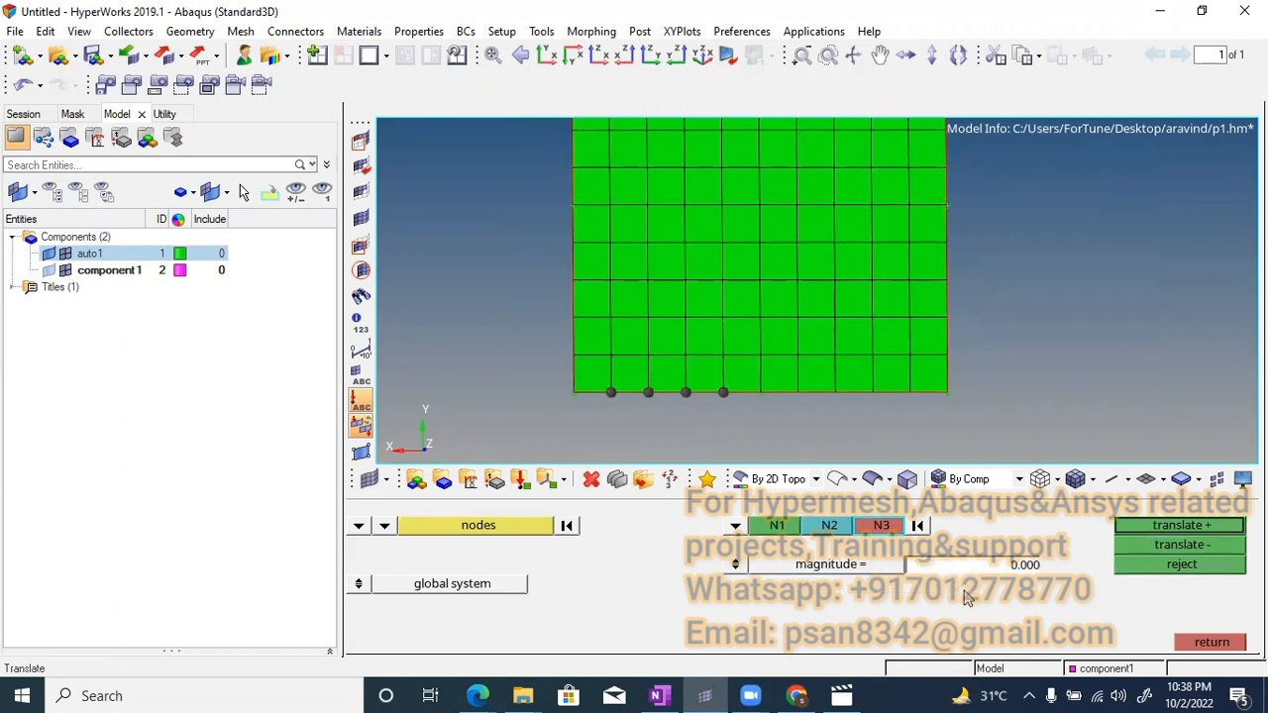
{"action": "type", "text": "0.5"}
{"action": "left_click", "coordinate": [1168, 528]}
{"action": "left_click", "coordinate": [1167, 528]}
{"action": "left_click", "coordinate": [1167, 528]}
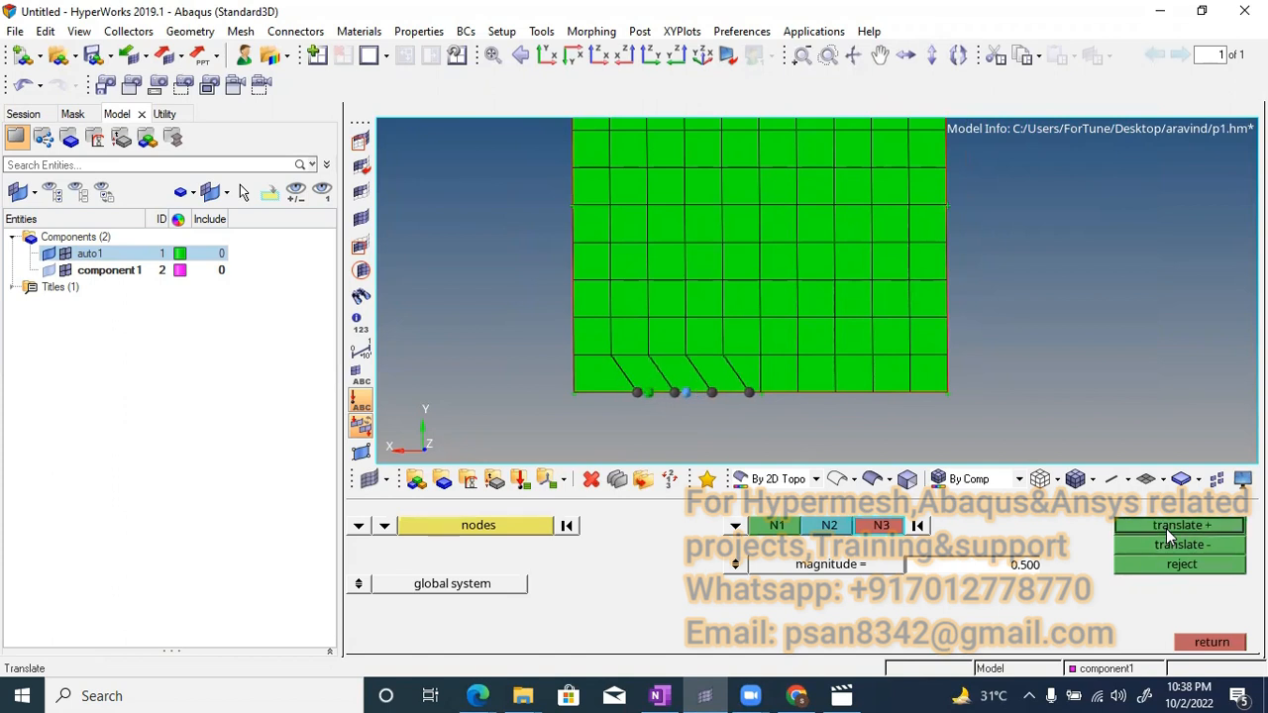
{"action": "key", "text": "F2"}
{"action": "key", "text": "Escape"}
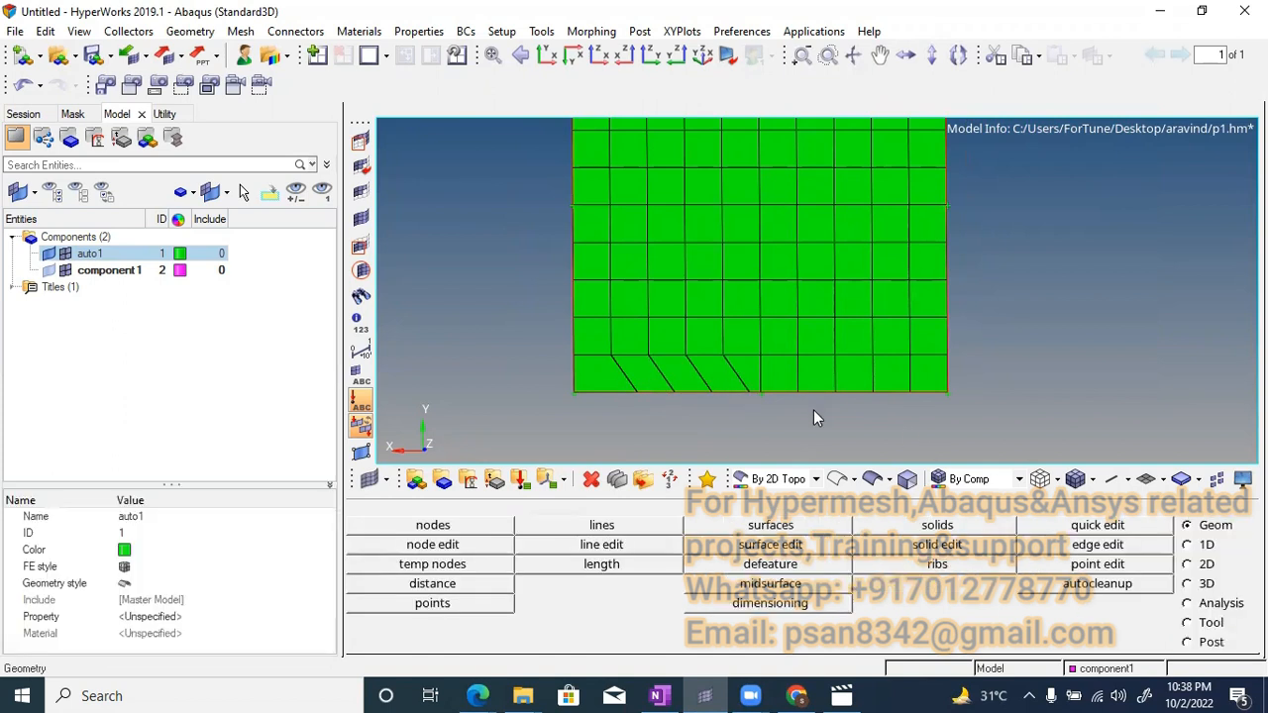
Start a node-edit remap and pick every node along the mesh's bottom edge in order, from left corner to right corner
{"action": "key", "text": "F9"}
{"action": "right_click_drag", "start_coordinate": [673, 383], "coordinate": [623, 388], "text": "ctrl"}
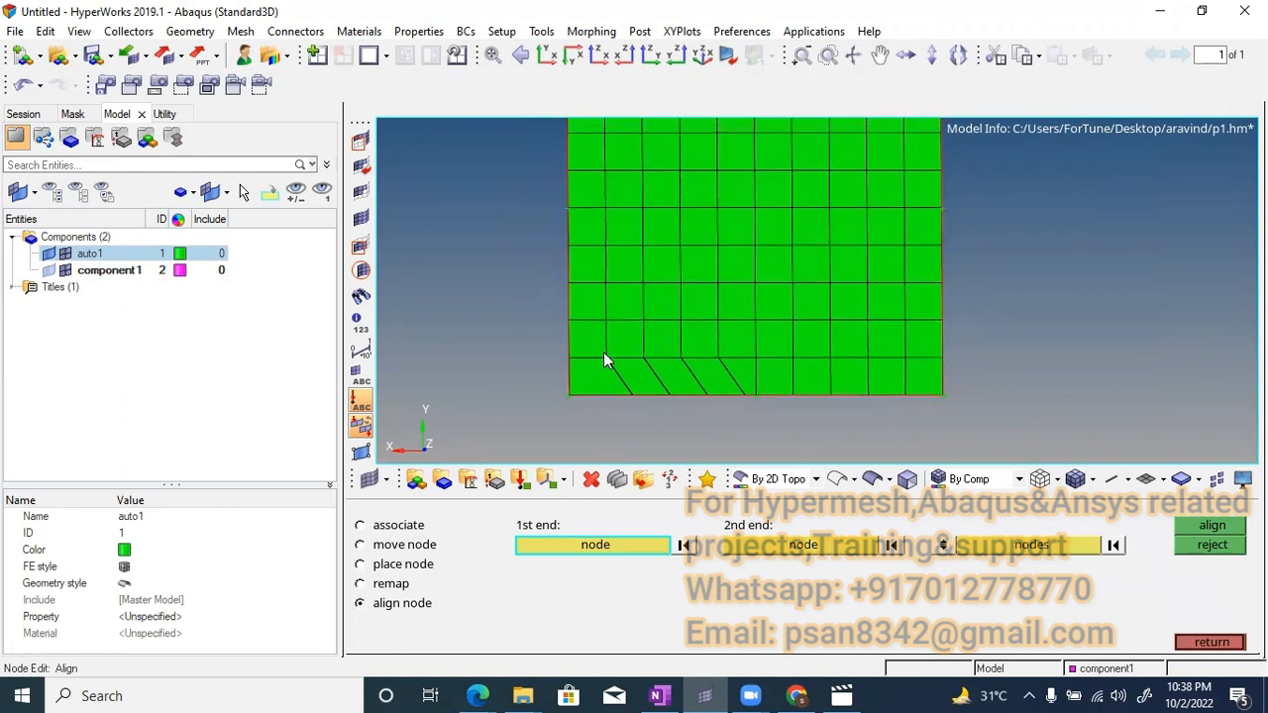
{"action": "scroll", "coordinate": [604, 353], "scroll_direction": "down", "scroll_amount": 3, "text": "ctrl"}
{"action": "scroll", "coordinate": [600, 365], "scroll_direction": "up", "scroll_amount": 2}
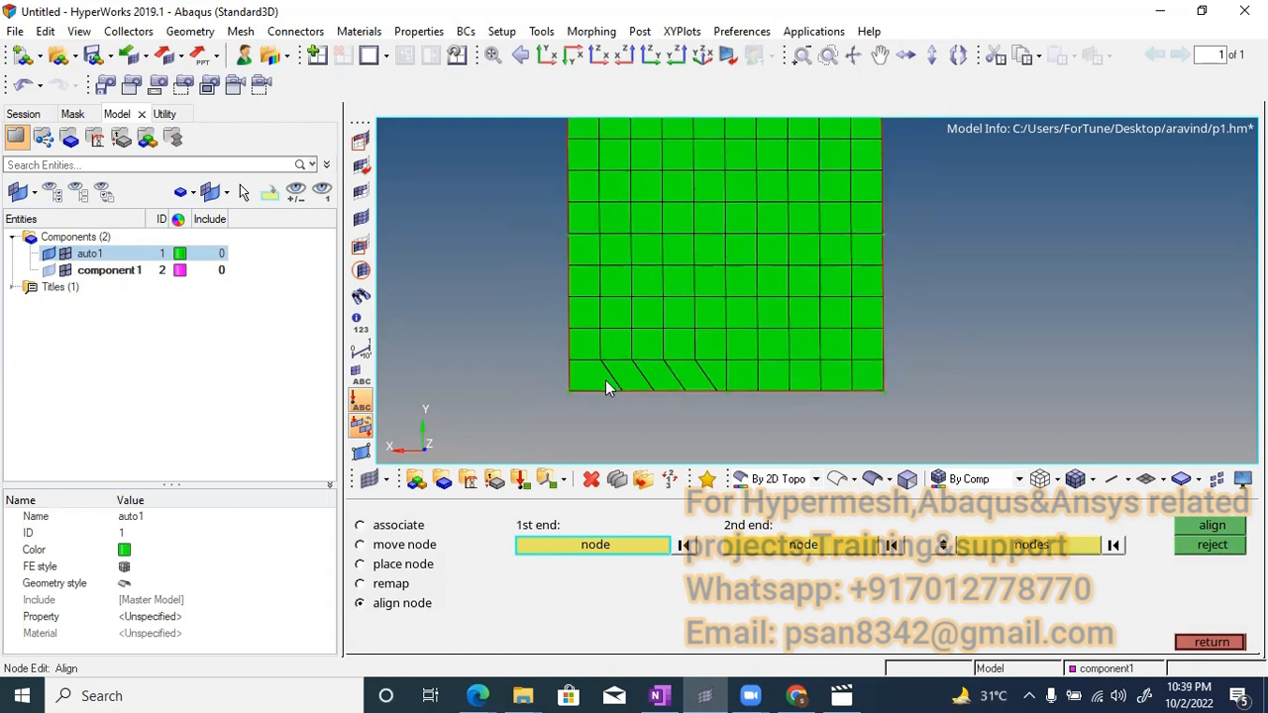
{"action": "scroll", "coordinate": [601, 382], "scroll_direction": "up", "scroll_amount": 2}
{"action": "scroll", "coordinate": [730, 374], "scroll_direction": "down", "scroll_amount": 3}
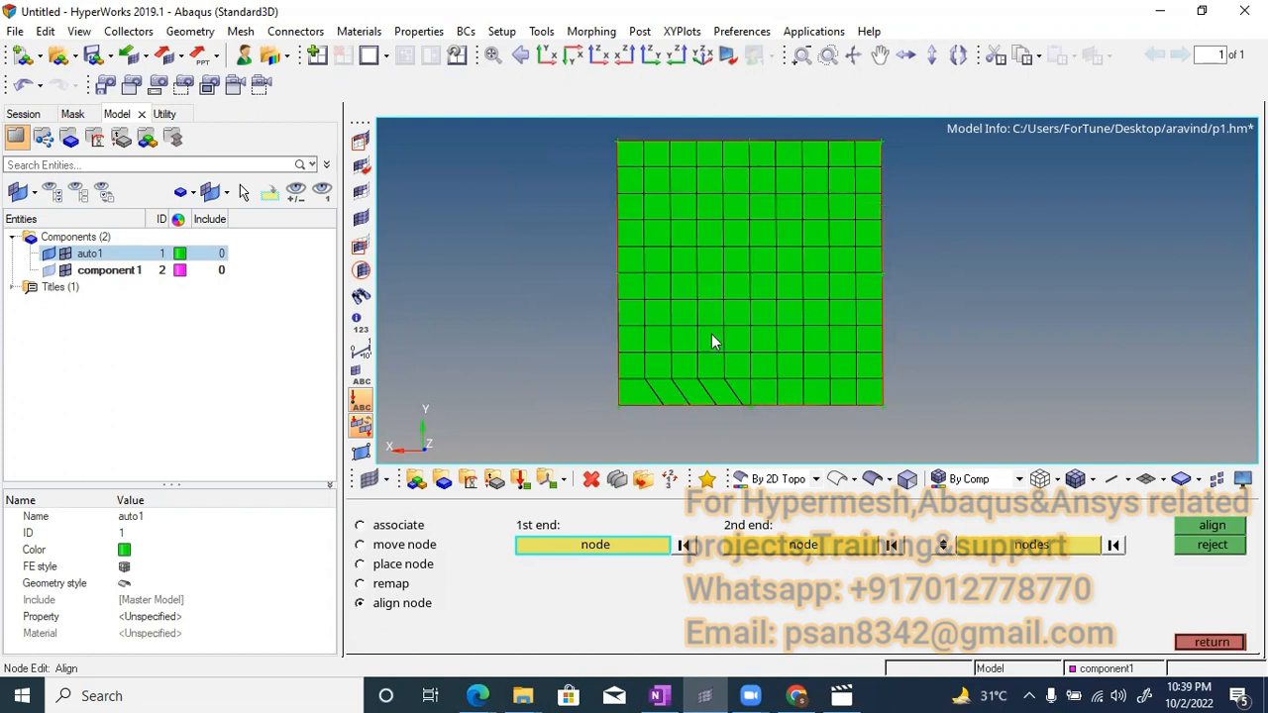
{"action": "scroll", "coordinate": [683, 396], "scroll_direction": "up", "scroll_amount": 1}
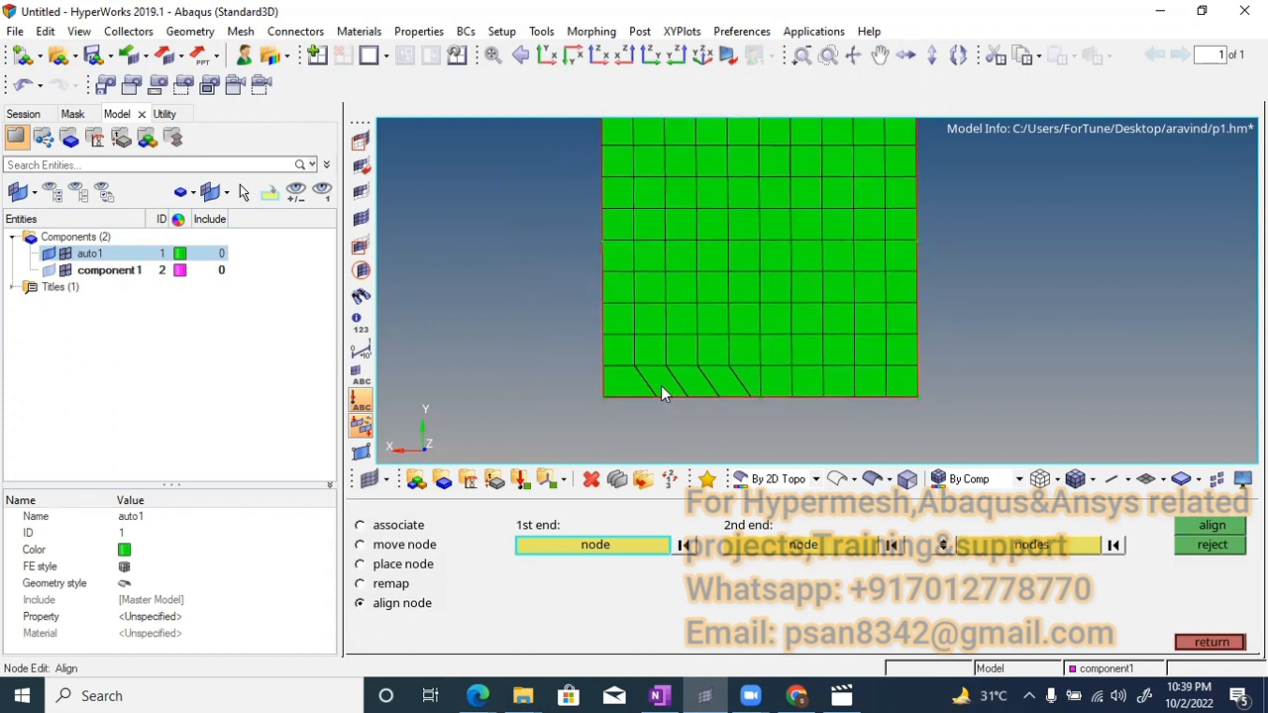
{"action": "scroll", "coordinate": [613, 387], "scroll_direction": "up", "scroll_amount": 2}
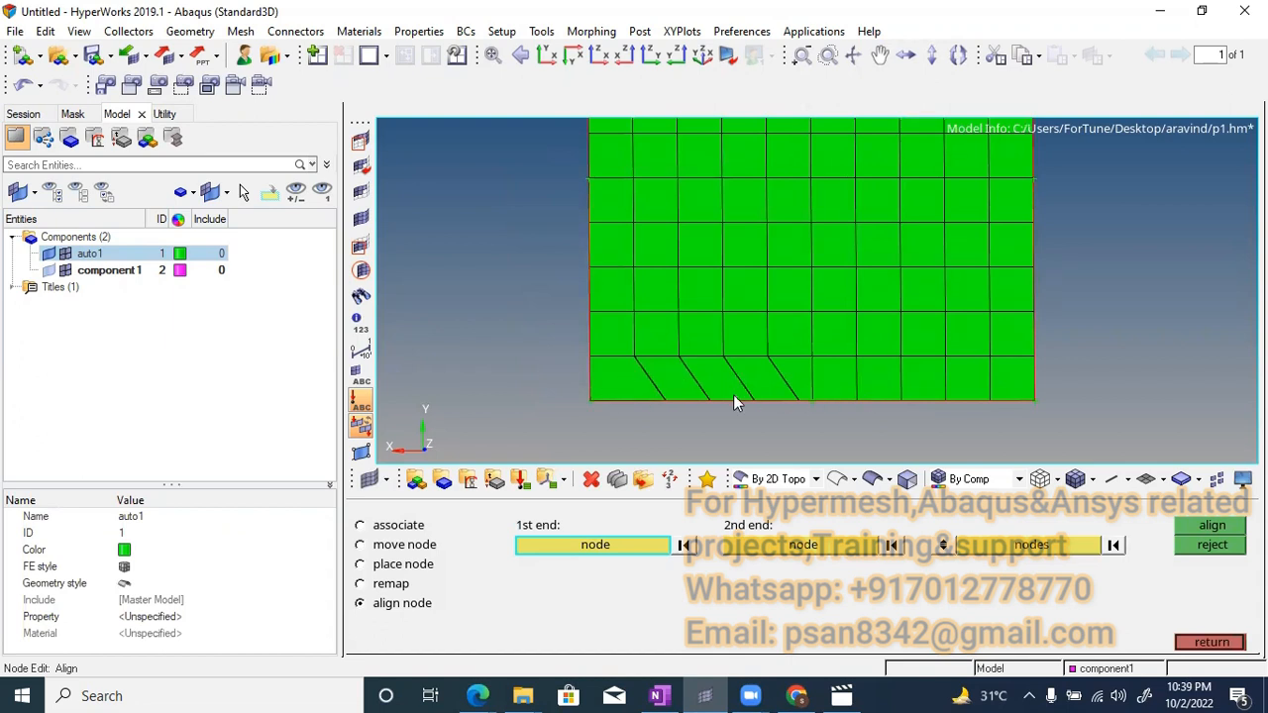
{"action": "left_click", "coordinate": [384, 586]}
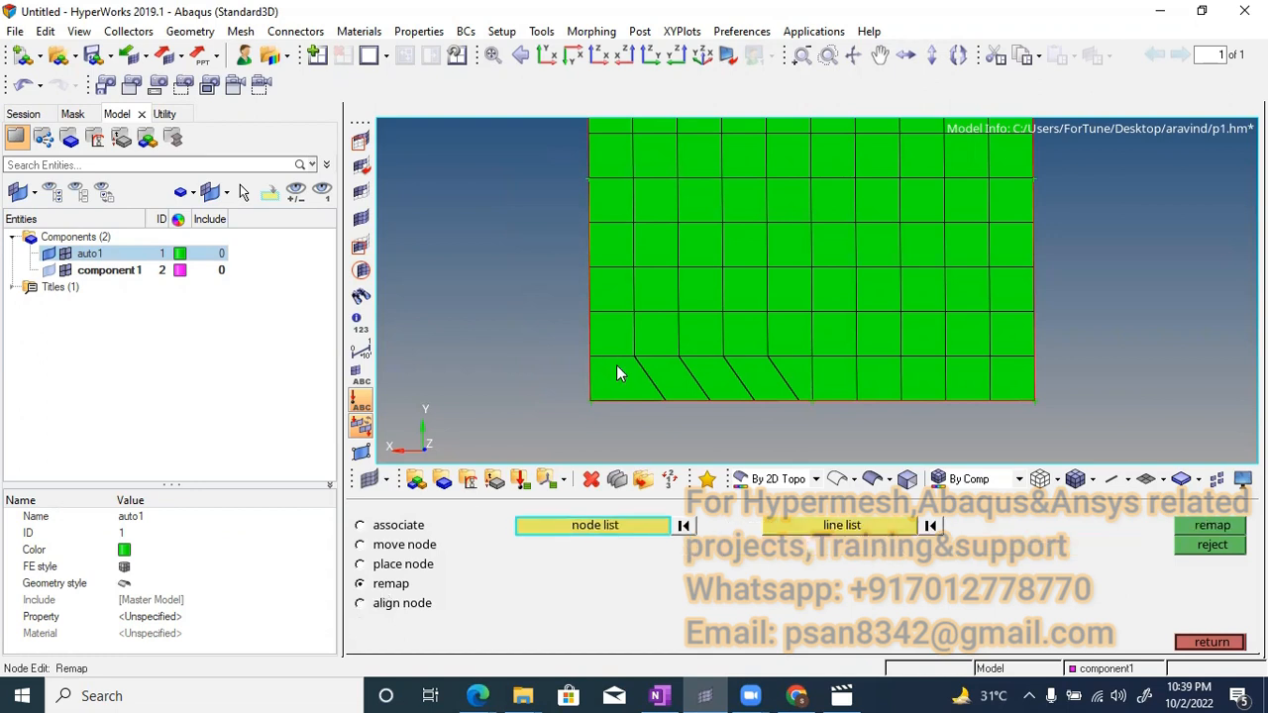
{"action": "right_click_drag", "start_coordinate": [634, 388], "coordinate": [637, 401], "text": "ctrl"}
{"action": "scroll", "coordinate": [638, 380], "scroll_direction": "up", "scroll_amount": 1}
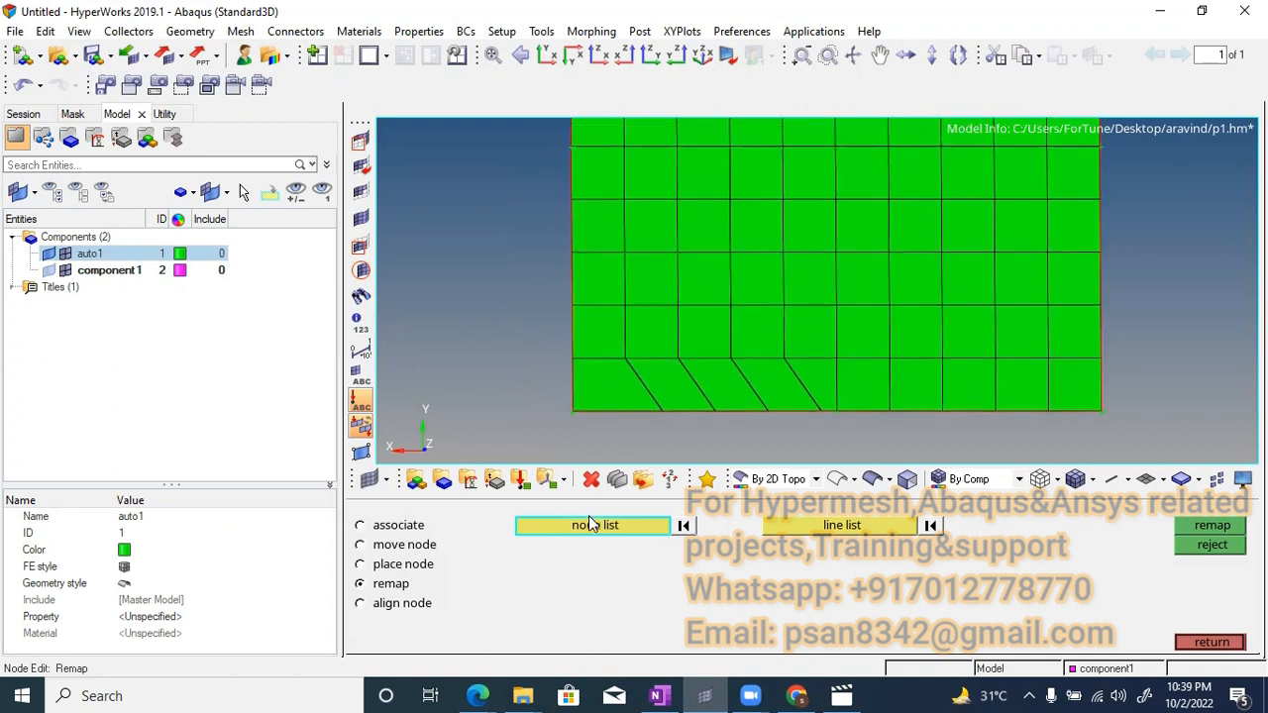
{"action": "left_click", "coordinate": [577, 411]}
{"action": "left_click", "coordinate": [712, 412]}
{"action": "left_click", "coordinate": [767, 411]}
{"action": "left_click", "coordinate": [818, 411]}
{"action": "left_click", "coordinate": [836, 411]}
{"action": "left_click", "coordinate": [997, 411]}
{"action": "left_click", "coordinate": [1047, 411]}
{"action": "left_click", "coordinate": [1100, 411]}
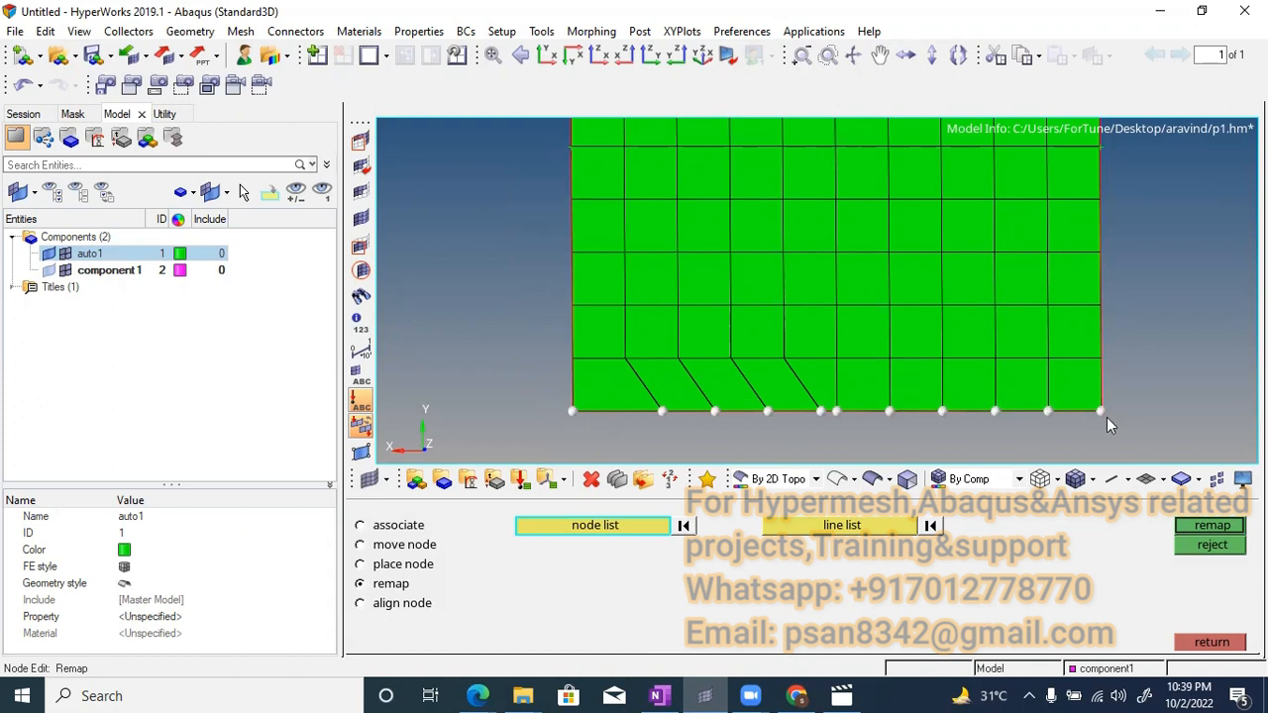
Choose the bottom edge line as the remap target and remap the listed nodes onto it
{"action": "middle_click", "coordinate": [788, 422]}
{"action": "scroll", "coordinate": [785, 417], "scroll_direction": "up", "scroll_amount": 1}
{"action": "left_click", "coordinate": [788, 411]}
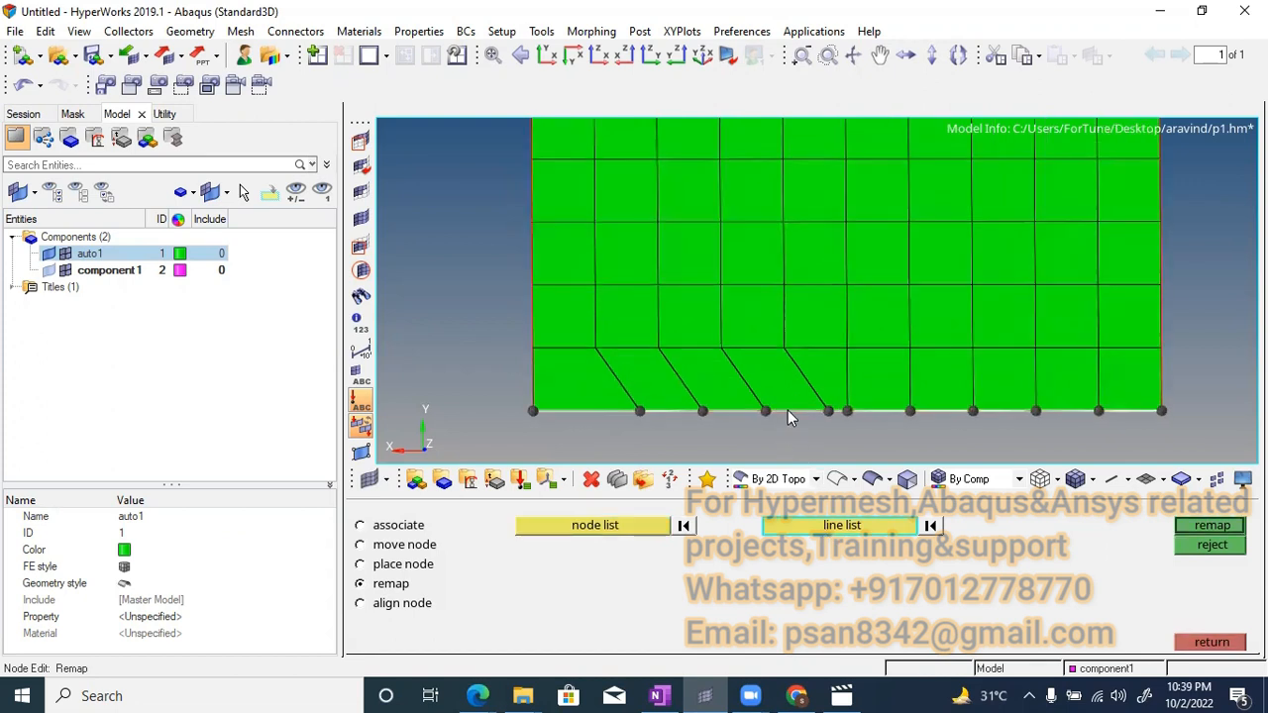
{"action": "scroll", "coordinate": [821, 414], "scroll_direction": "down", "scroll_amount": 1}
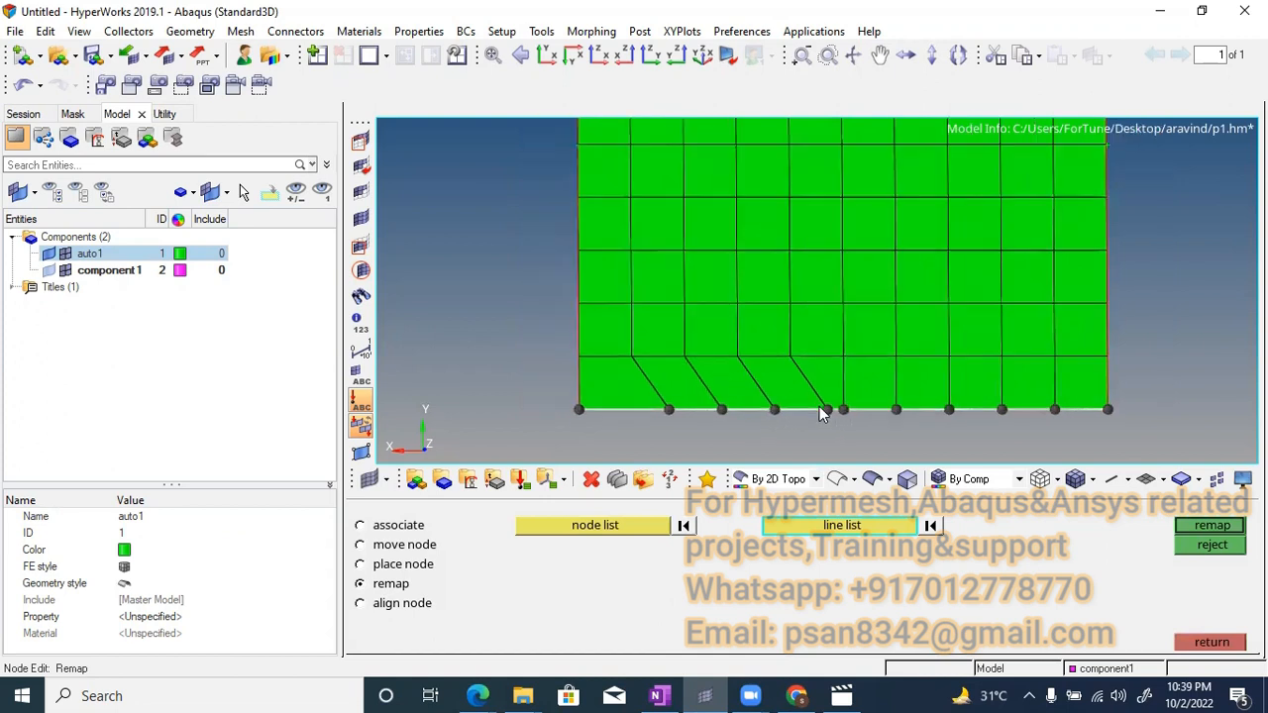
{"action": "left_click", "coordinate": [1210, 526]}
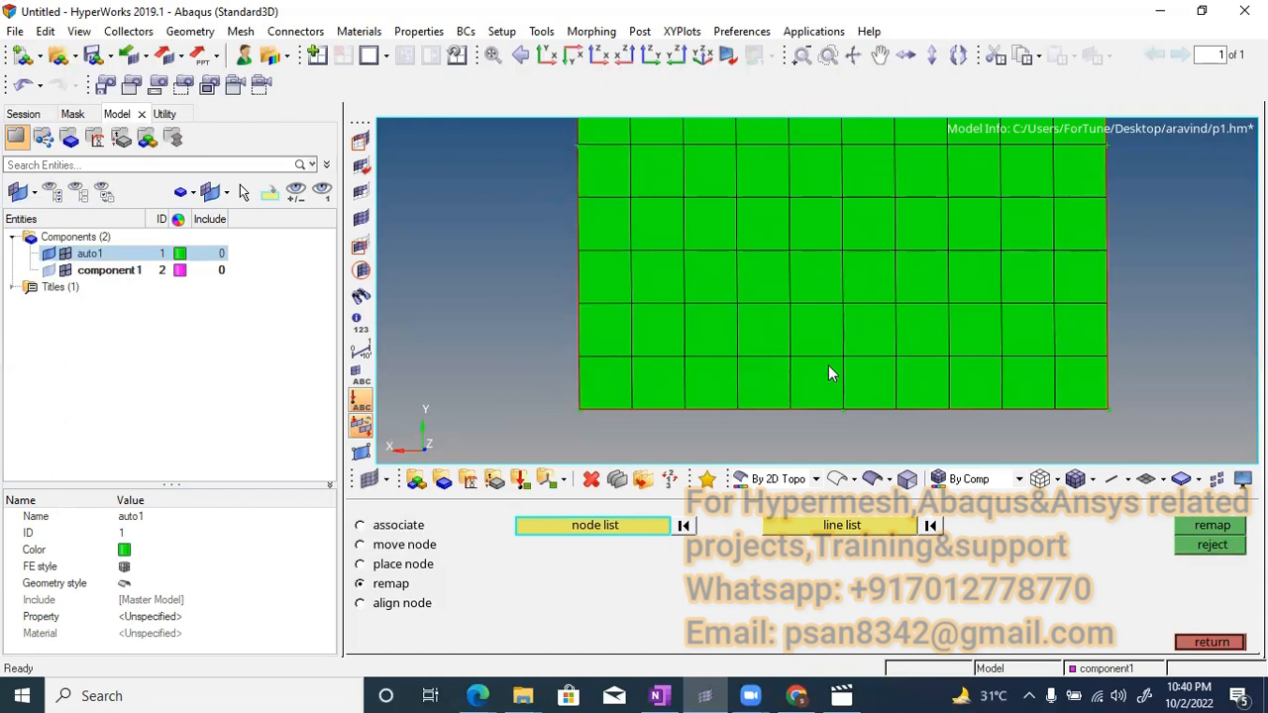
Undo the bottom-edge remap and leave the node-edit command
{"action": "key", "text": "ctrl+z"}
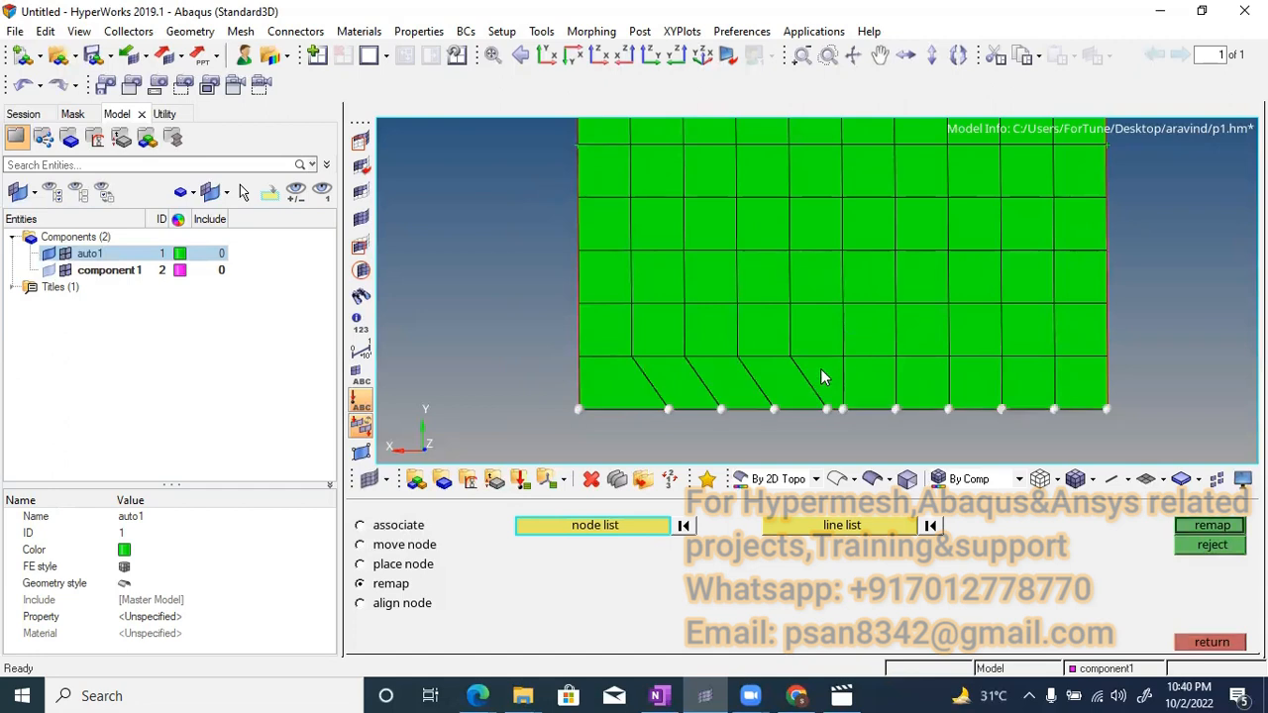
{"action": "key", "text": "Escape"}
{"action": "scroll", "coordinate": [646, 380], "scroll_direction": "down", "scroll_amount": 3}
{"action": "right_click_drag", "start_coordinate": [646, 380], "coordinate": [608, 401], "text": "ctrl"}
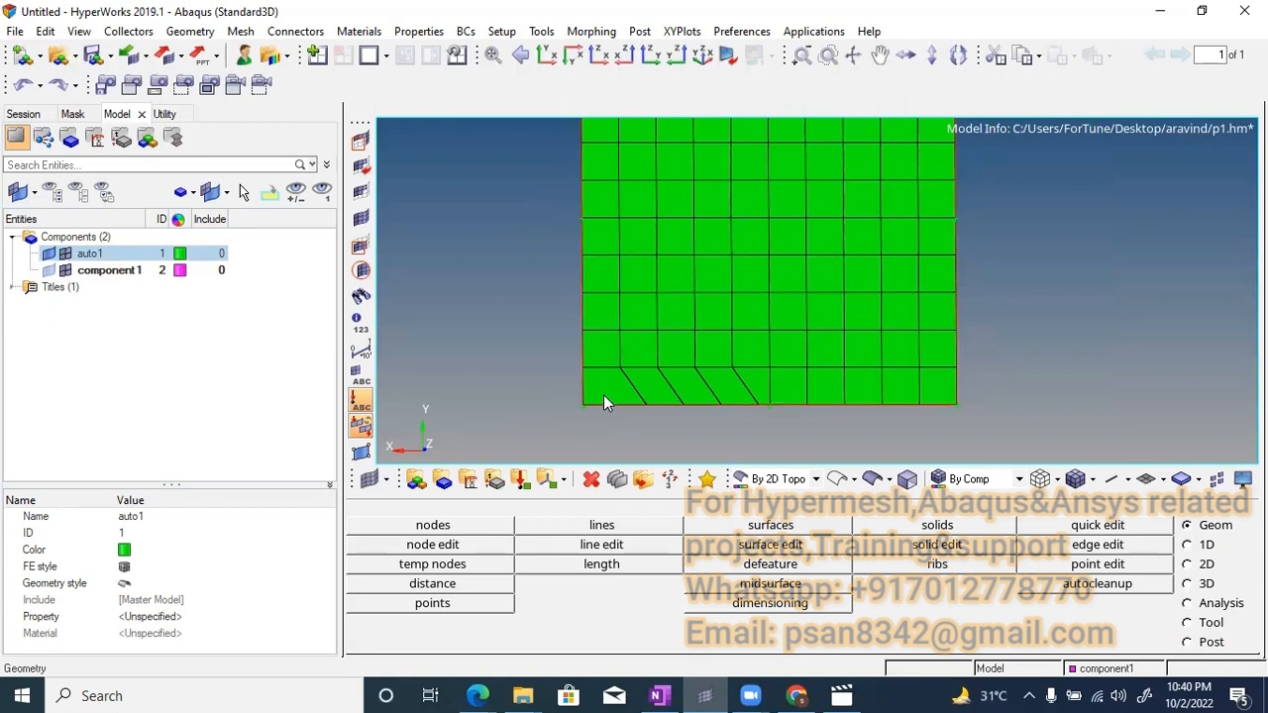
{"action": "scroll", "coordinate": [603, 396], "scroll_direction": "up", "scroll_amount": 1}
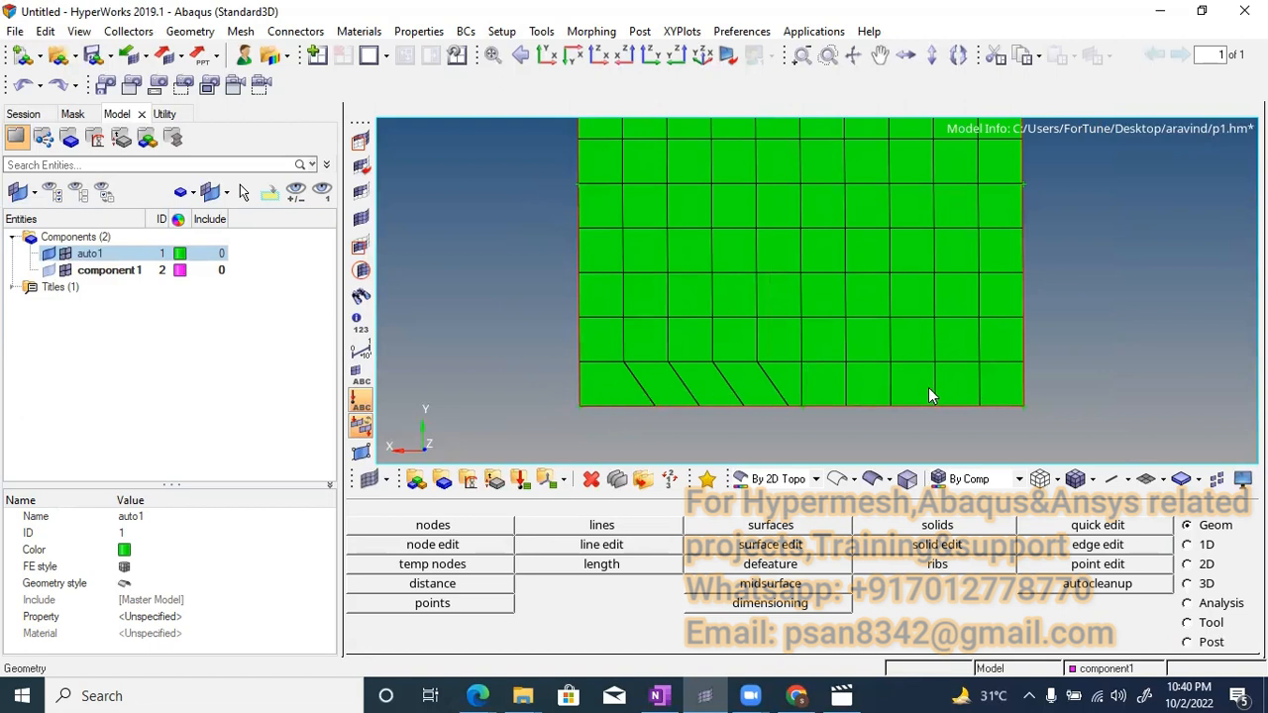
Reopen the remap command, switch its node selection to by path, and define the path between the bottom edge's two corner nodes
{"action": "key", "text": "F7"}
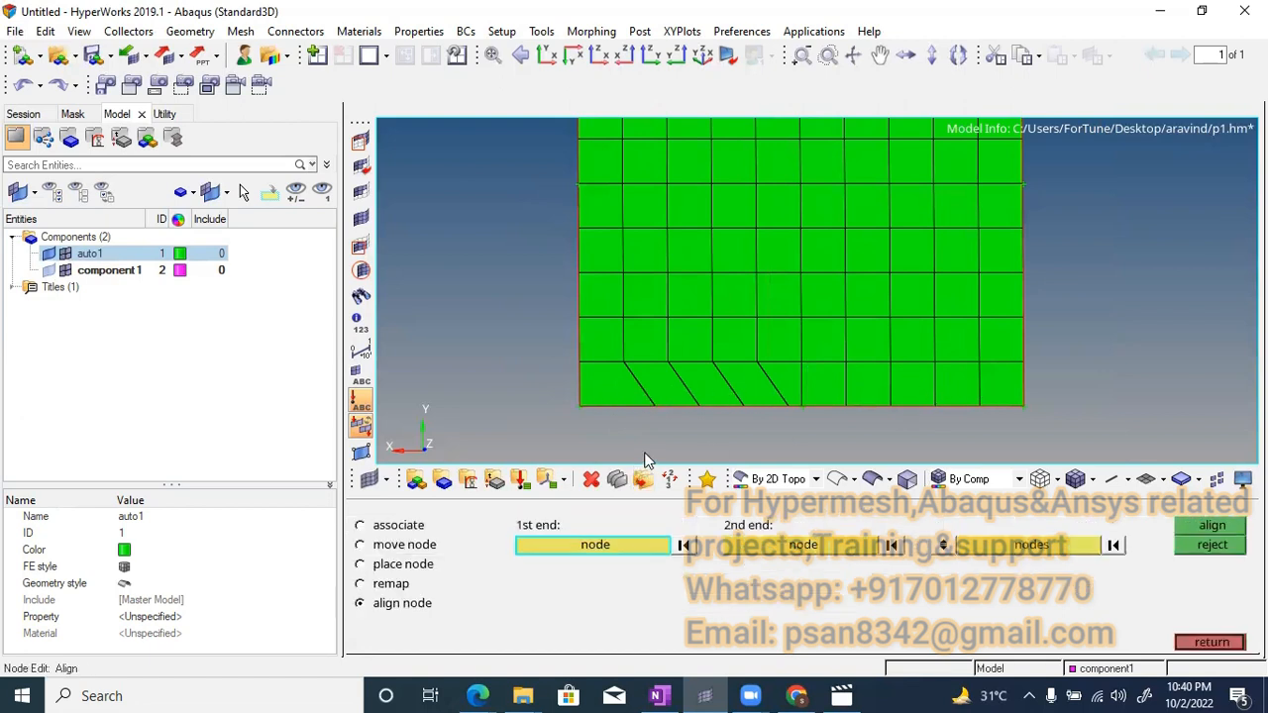
{"action": "left_click", "coordinate": [377, 584]}
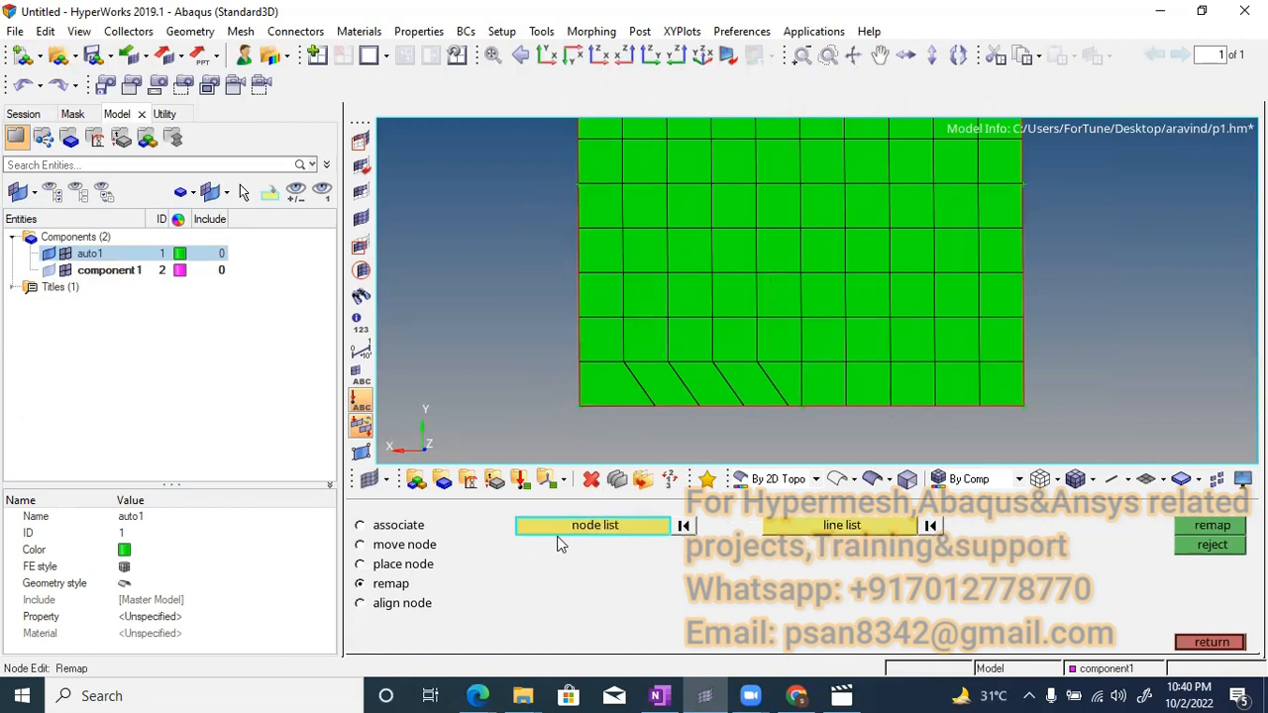
{"action": "right_click_drag", "start_coordinate": [612, 412], "coordinate": [578, 411], "text": "ctrl"}
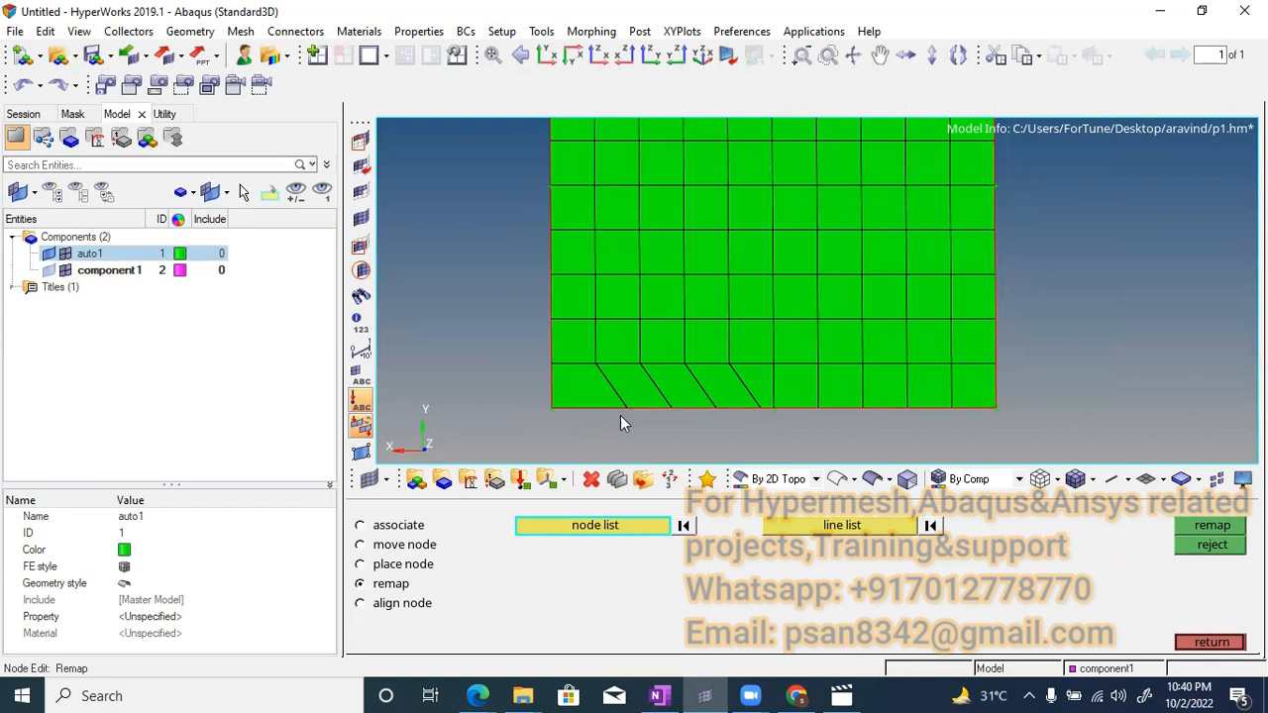
{"action": "left_click", "coordinate": [591, 523]}
{"action": "left_click", "coordinate": [599, 528]}
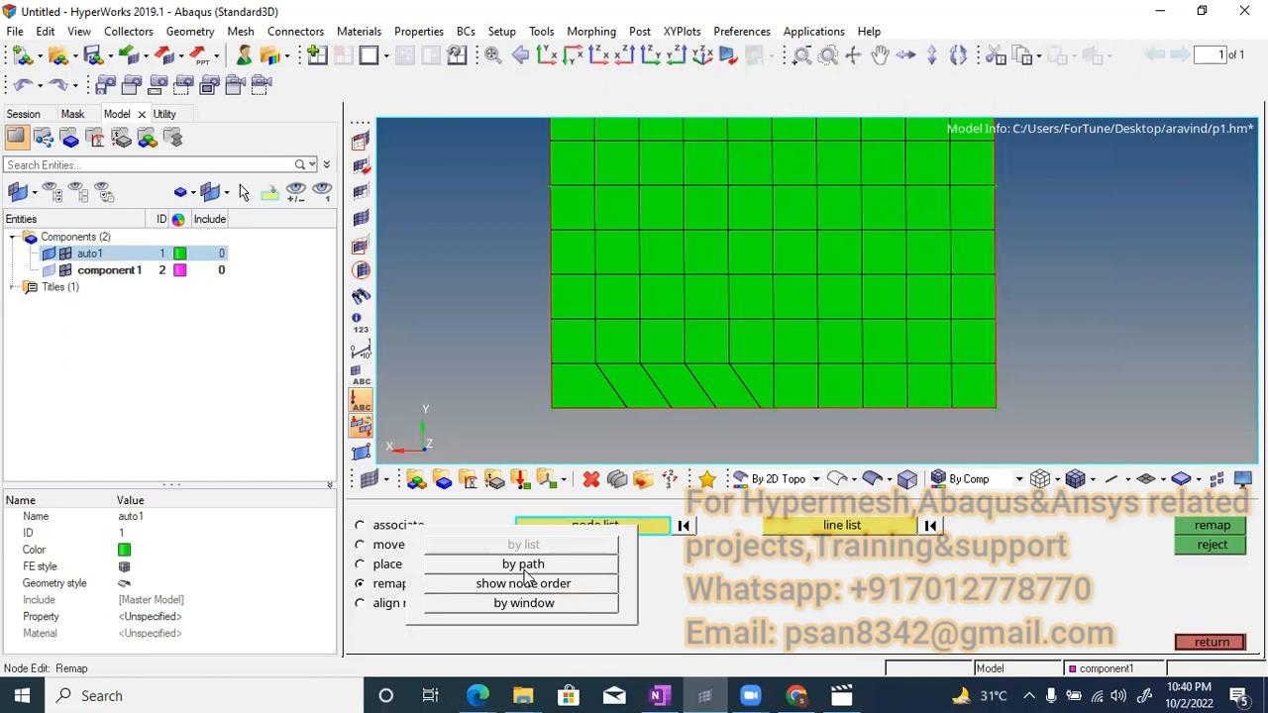
{"action": "left_click", "coordinate": [525, 566]}
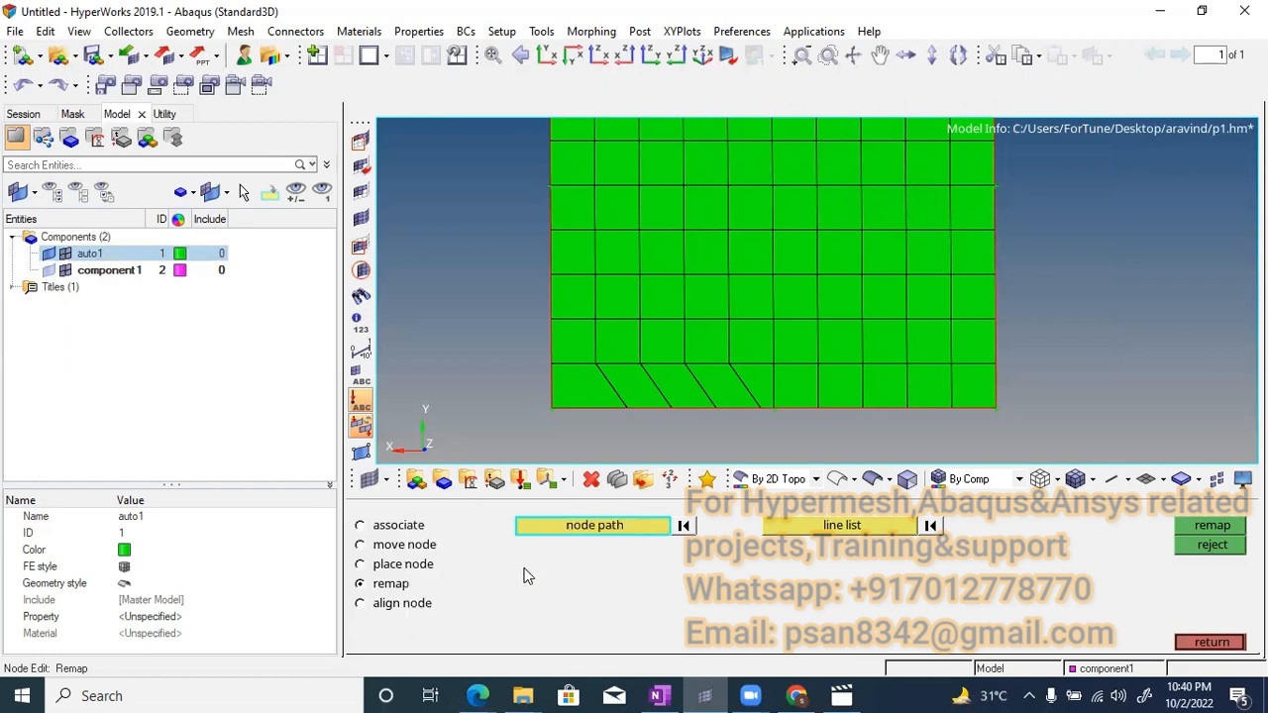
{"action": "scroll", "coordinate": [554, 422], "scroll_direction": "up", "scroll_amount": 2}
{"action": "left_click", "coordinate": [554, 408]}
{"action": "scroll", "coordinate": [554, 408], "scroll_direction": "down", "scroll_amount": 2}
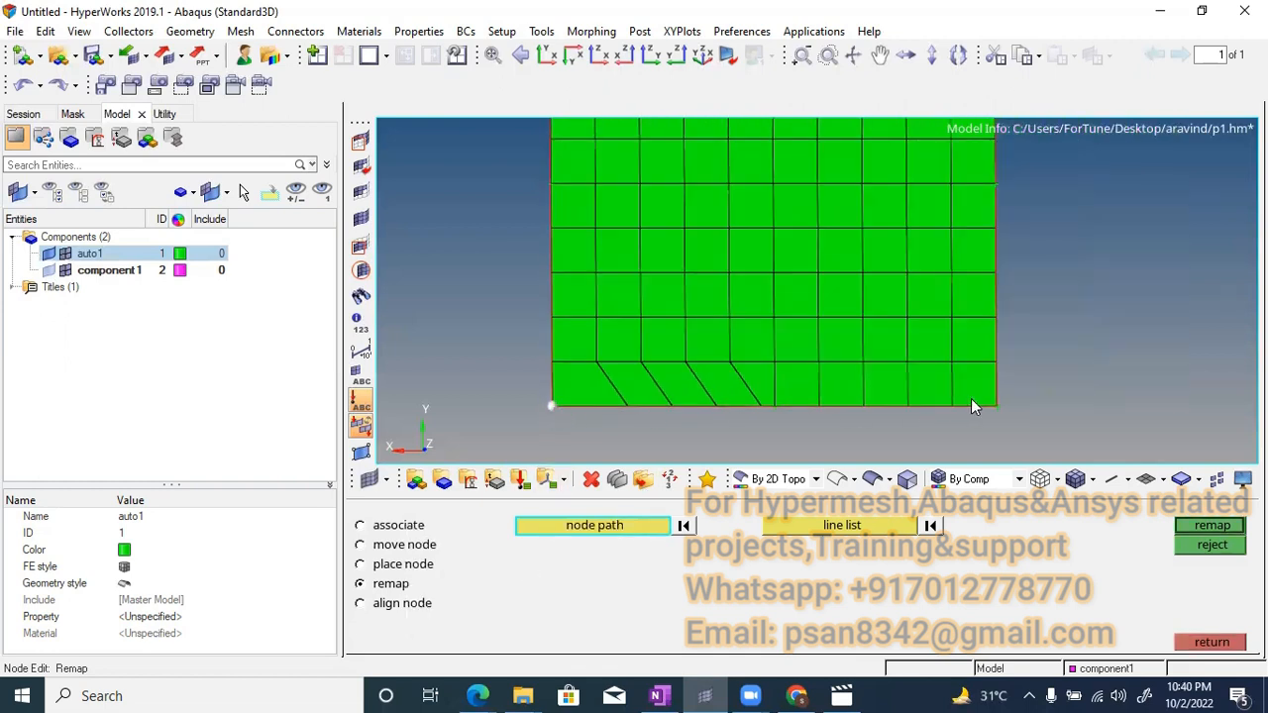
{"action": "left_click", "coordinate": [996, 405]}
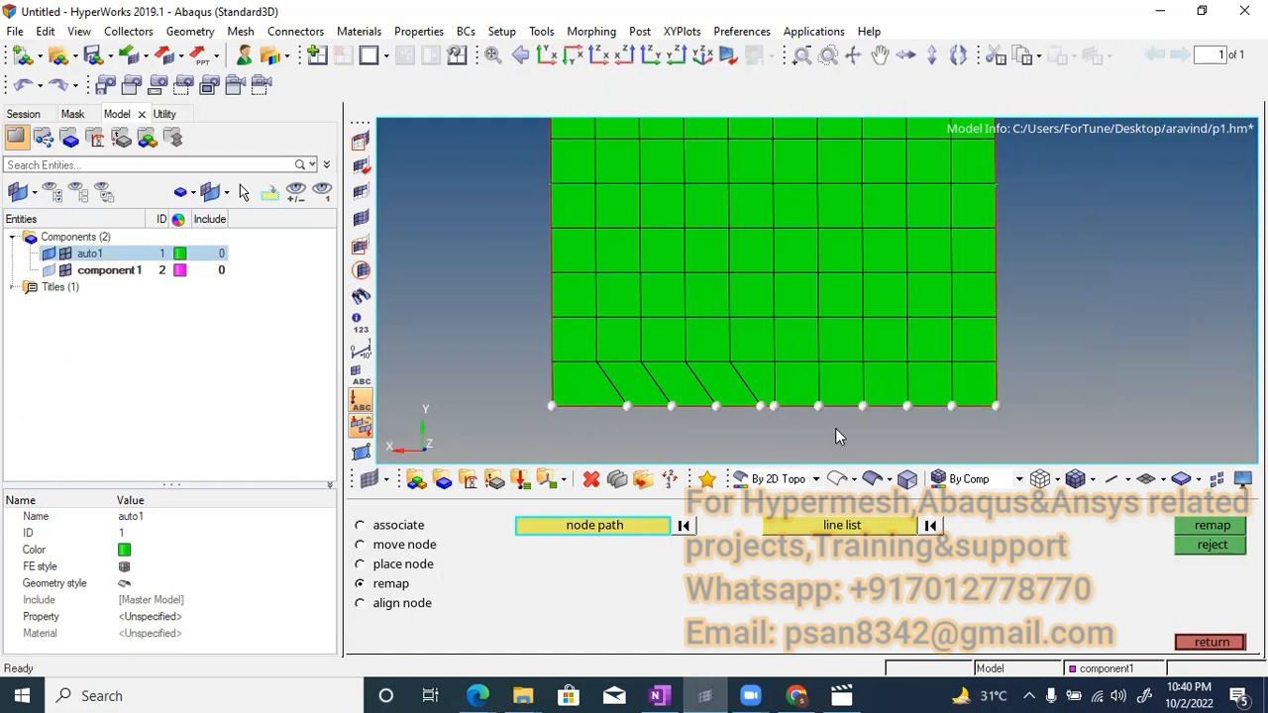
Remap the node path onto the bottom edge line and inspect the bottom row of elements
{"action": "left_click", "coordinate": [845, 527]}
{"action": "scroll", "coordinate": [758, 422], "scroll_direction": "up", "scroll_amount": 2}
{"action": "left_click", "coordinate": [721, 396]}
{"action": "left_click", "coordinate": [1209, 526]}
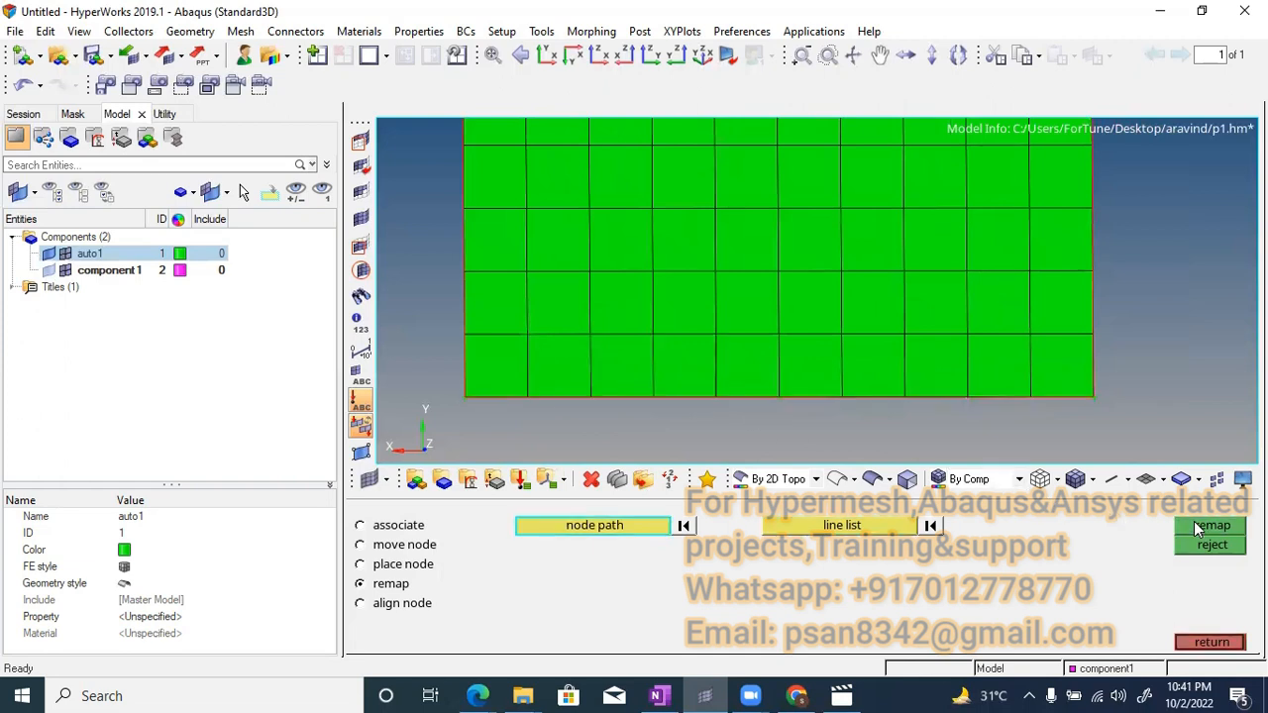
{"action": "scroll", "coordinate": [693, 364], "scroll_direction": "down", "scroll_amount": 2}
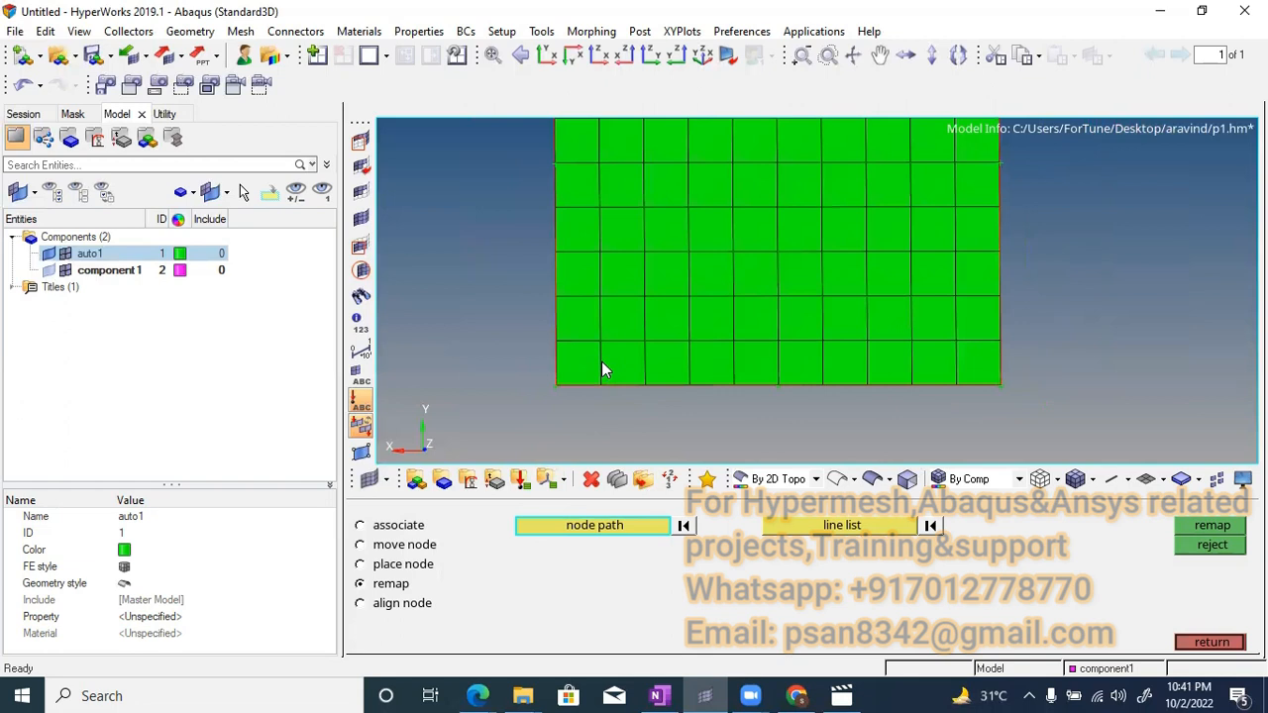
{"action": "right_click_drag", "start_coordinate": [601, 362], "coordinate": [585, 368], "text": "ctrl"}
{"action": "scroll", "coordinate": [579, 373], "scroll_direction": "up", "scroll_amount": 1}
{"action": "scroll", "coordinate": [579, 373], "scroll_direction": "down", "scroll_amount": 1}
{"action": "scroll", "coordinate": [580, 375], "scroll_direction": "down", "scroll_amount": 1}
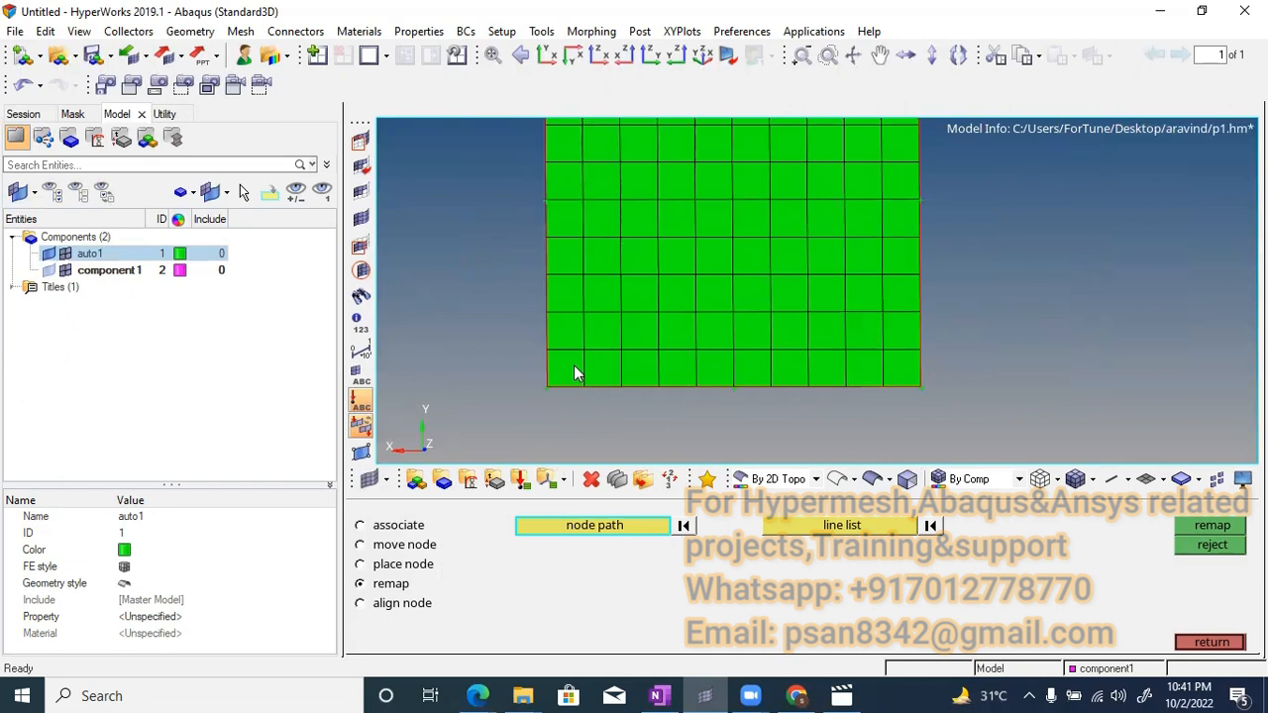
{"action": "right_click_drag", "start_coordinate": [681, 372], "coordinate": [658, 375], "text": "ctrl"}
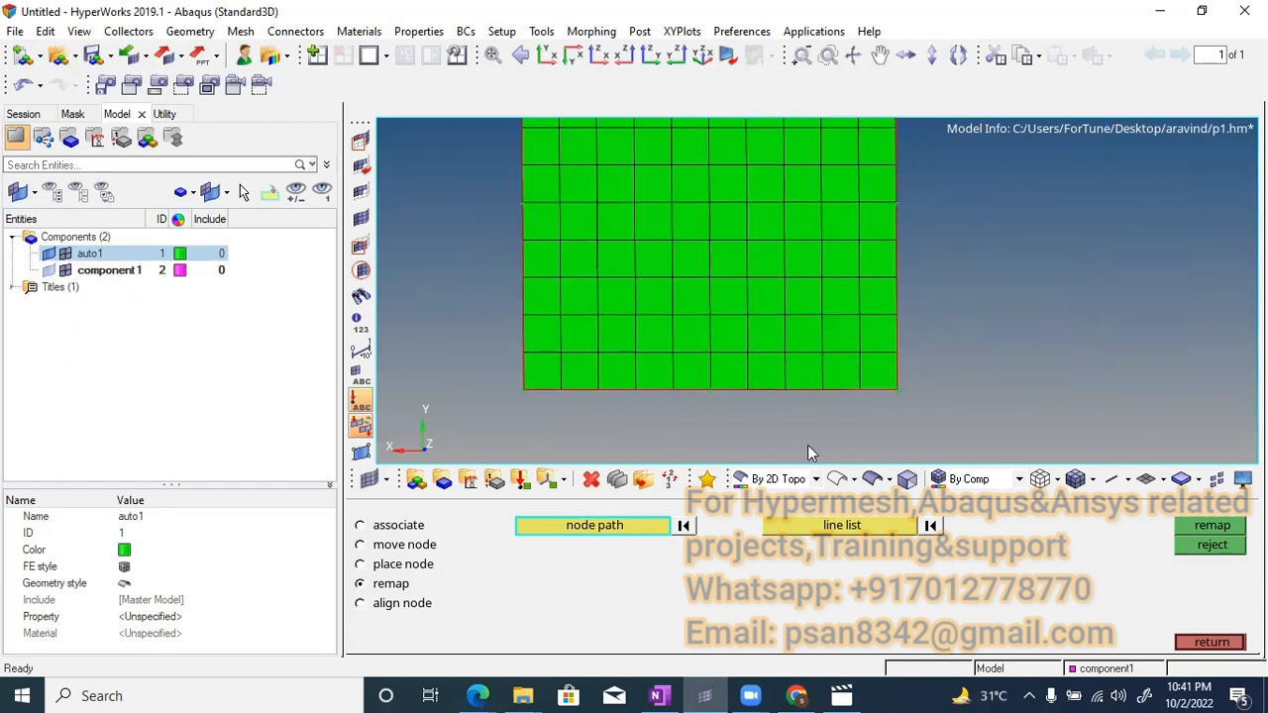
Undo the path-based remap, leave node edit, and frame the bottom row of elements
{"action": "left_click", "coordinate": [363, 606]}
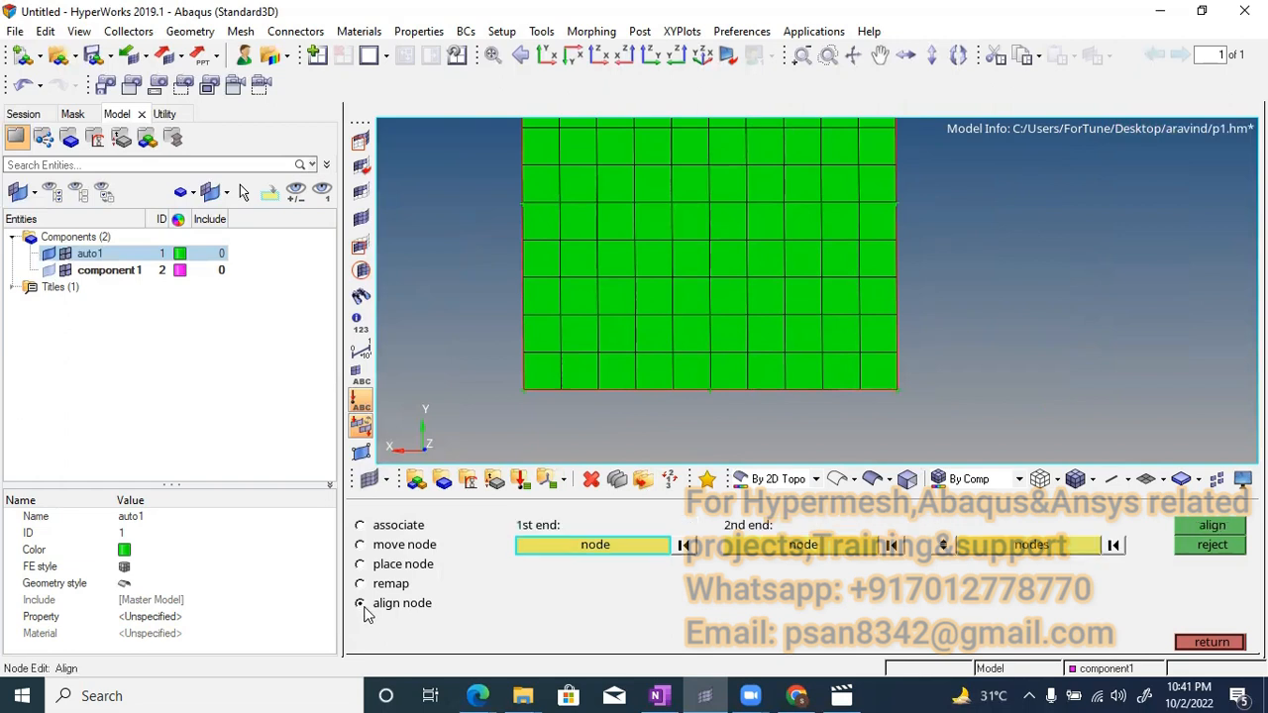
{"action": "right_click_drag", "start_coordinate": [596, 407], "coordinate": [645, 405], "text": "ctrl"}
{"action": "key", "text": "Escape"}
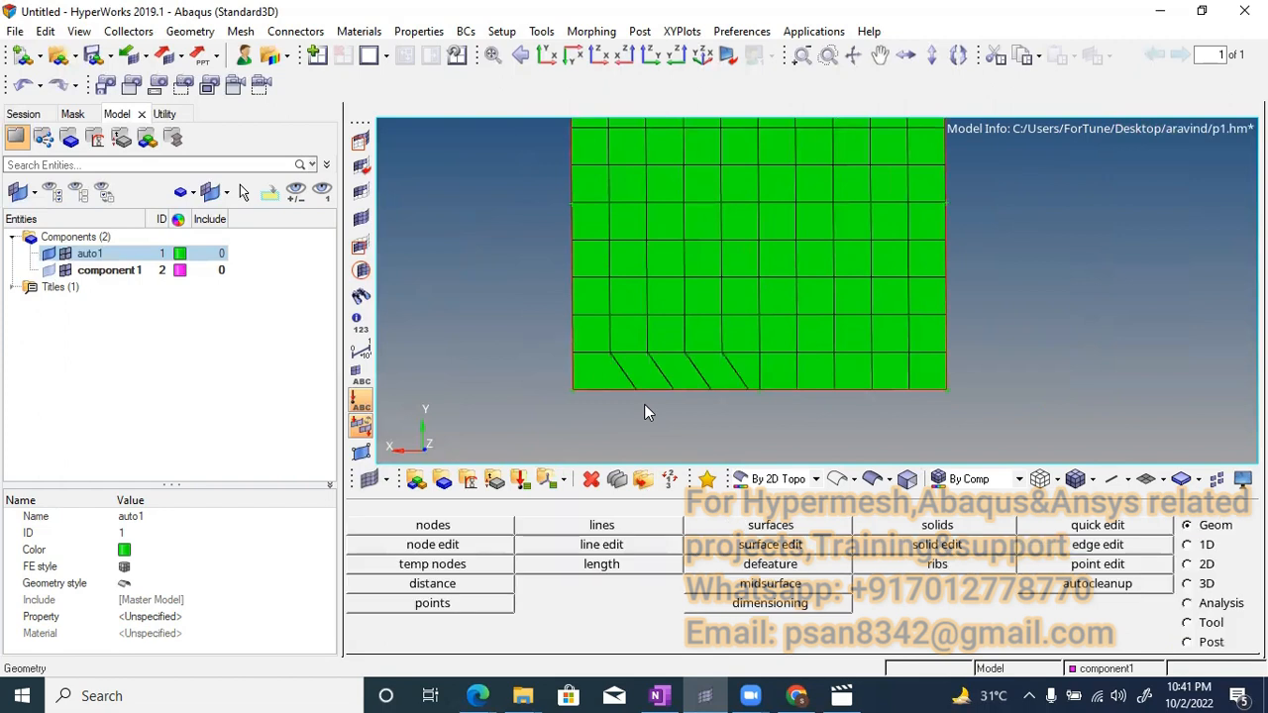
{"action": "scroll", "coordinate": [629, 402], "scroll_direction": "down", "scroll_amount": 2, "text": "ctrl"}
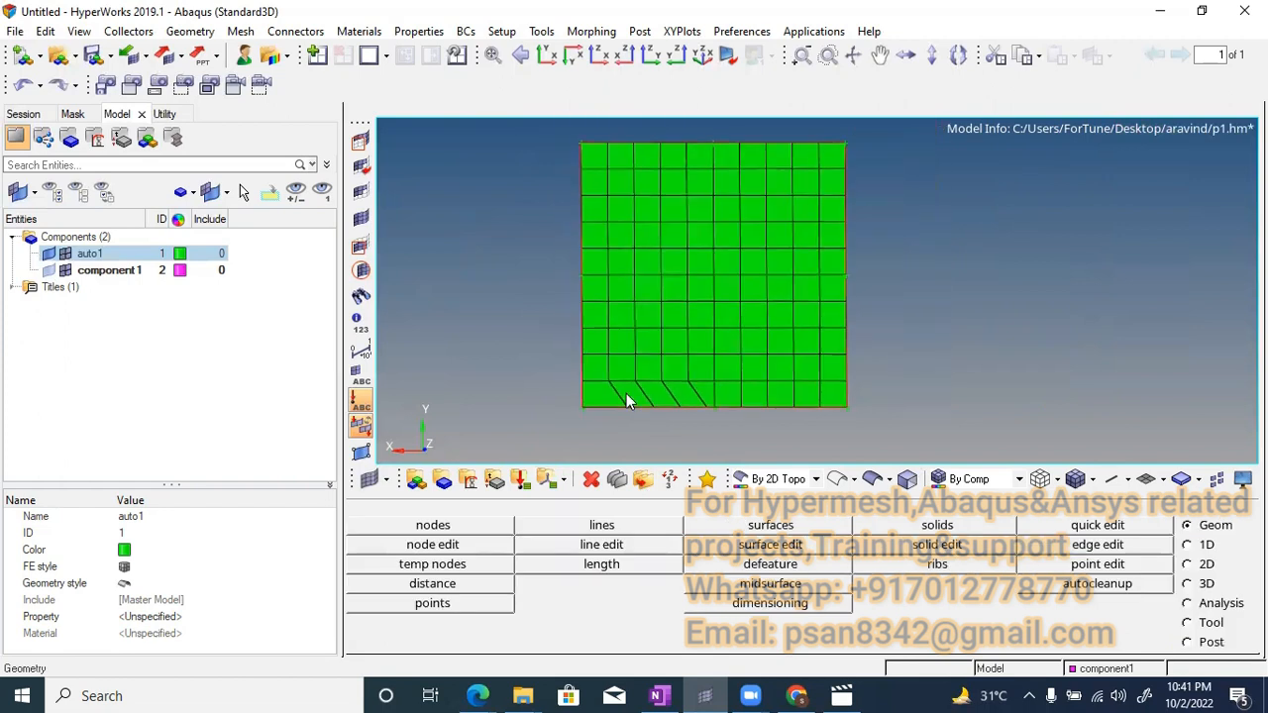
{"action": "right_click_drag", "start_coordinate": [626, 396], "coordinate": [623, 387], "text": "ctrl"}
{"action": "scroll", "coordinate": [629, 388], "scroll_direction": "up", "scroll_amount": 2, "text": "ctrl"}
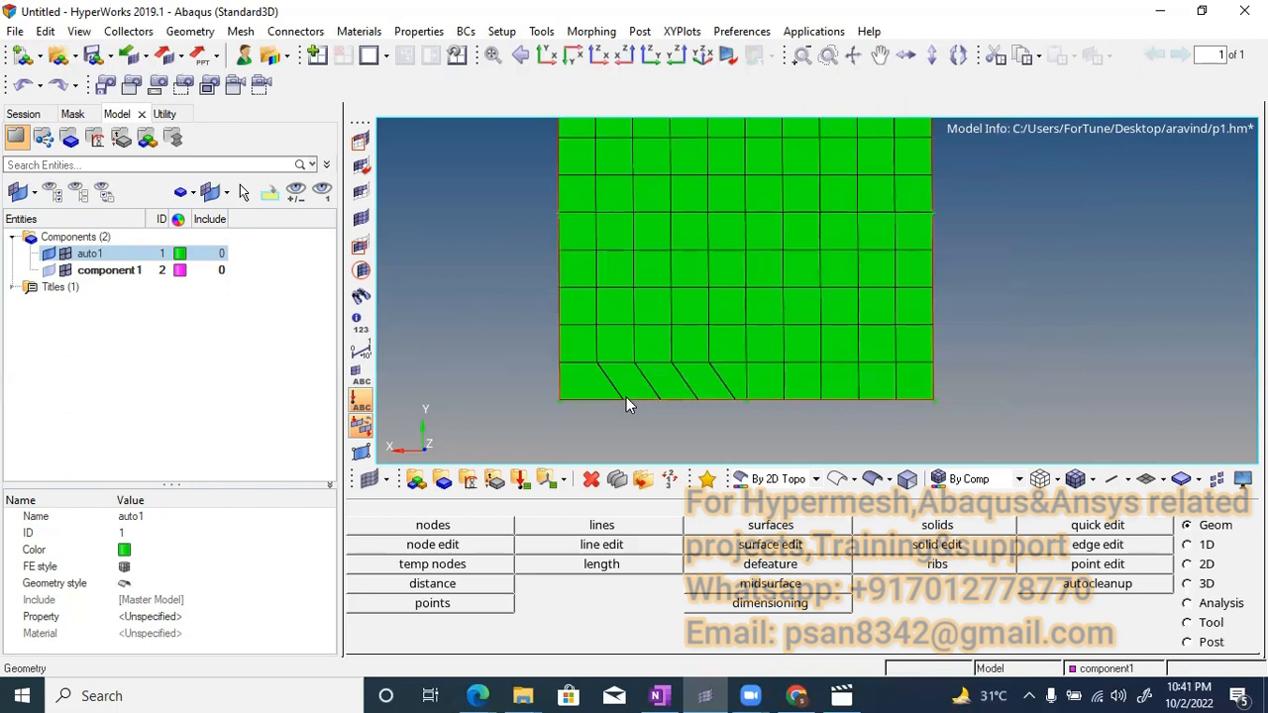
Align the second distorted bottom-edge node with two nodes above it in its mesh column, and leave node edit
{"action": "key", "text": "F7"}
{"action": "scroll", "coordinate": [636, 390], "scroll_direction": "up", "scroll_amount": 2, "text": "ctrl"}
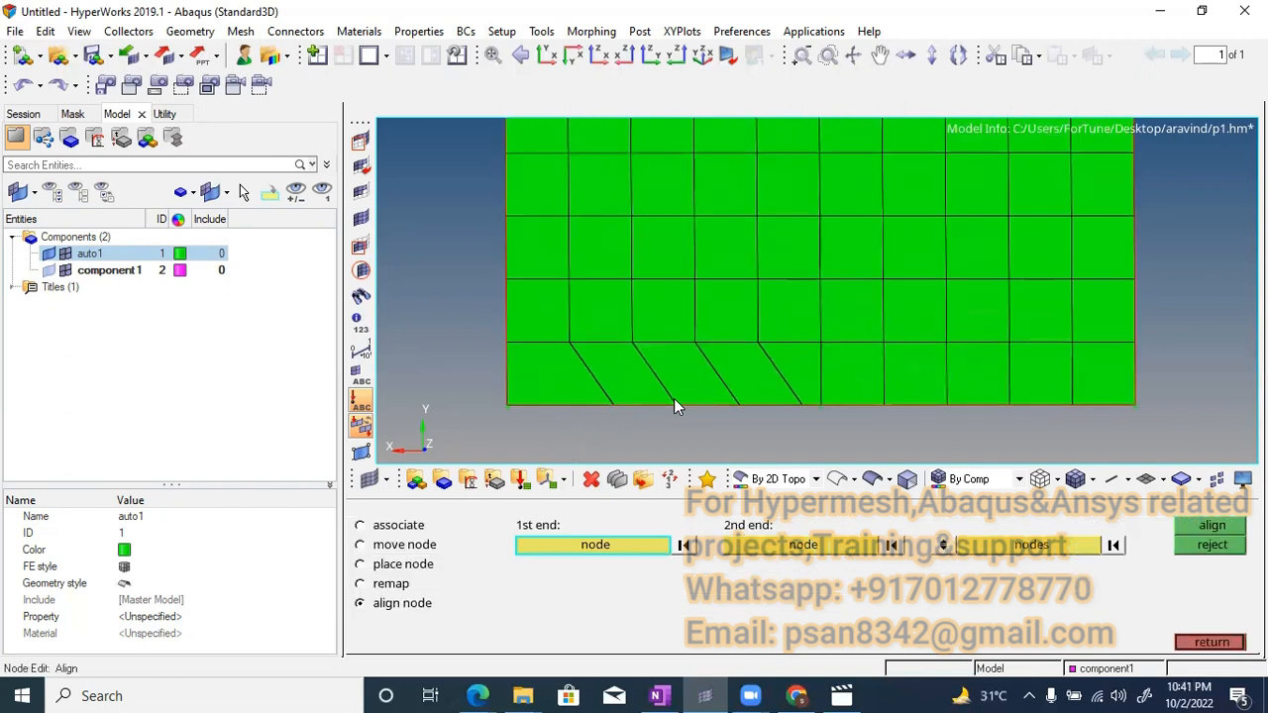
{"action": "scroll", "coordinate": [658, 401], "scroll_direction": "down", "scroll_amount": 1, "text": "ctrl"}
{"action": "right_click_drag", "start_coordinate": [658, 391], "coordinate": [655, 406], "text": "ctrl"}
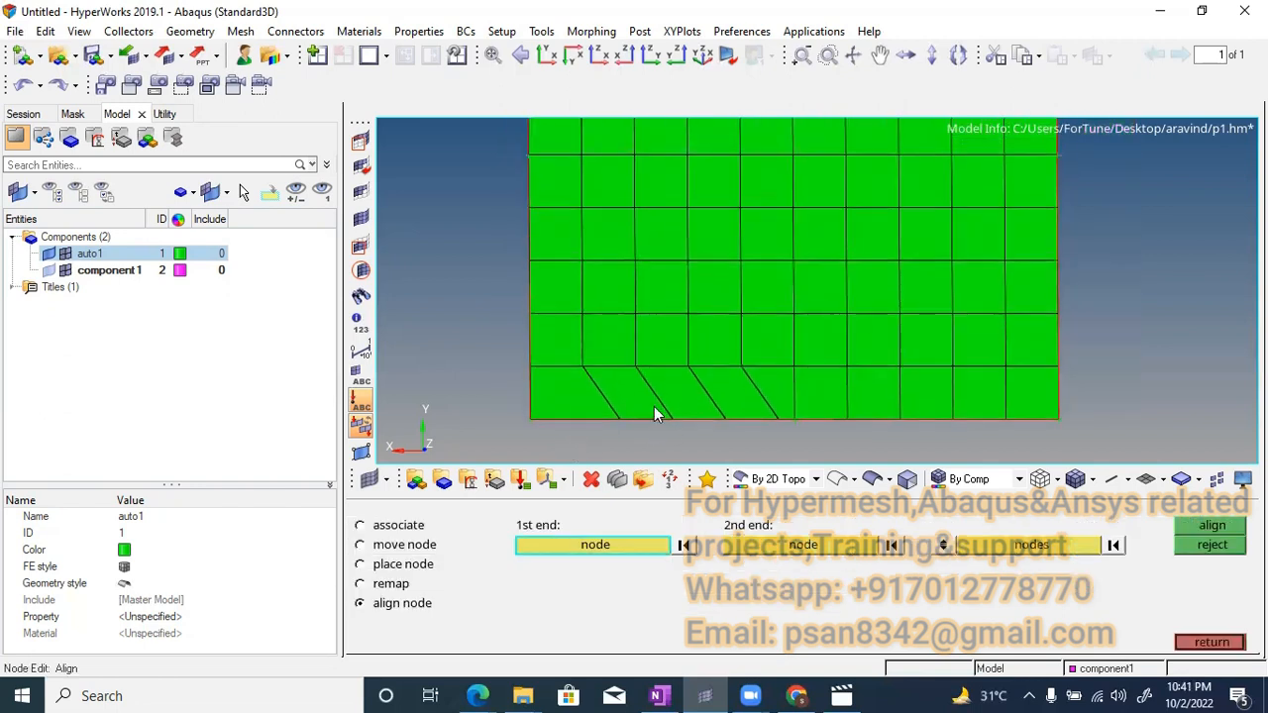
{"action": "scroll", "coordinate": [628, 271], "scroll_direction": "up", "scroll_amount": 1, "text": "ctrl"}
{"action": "double_click", "coordinate": [635, 271]}
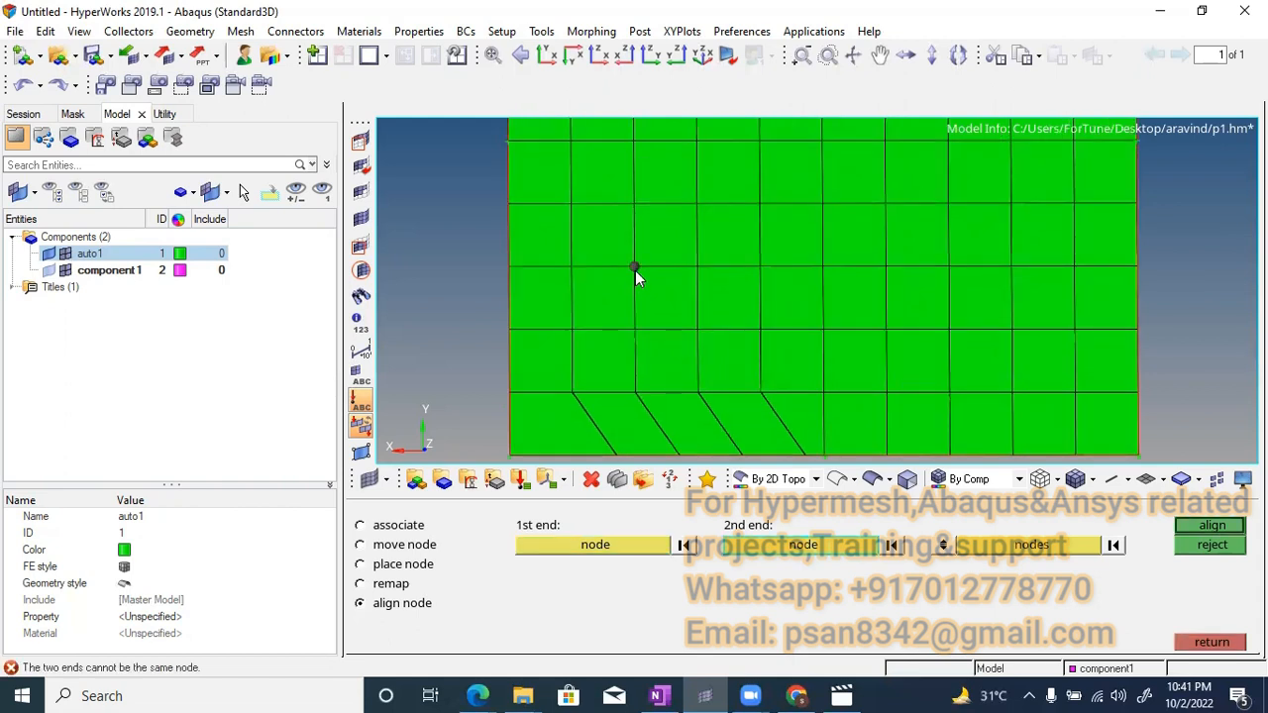
{"action": "left_click", "coordinate": [635, 328]}
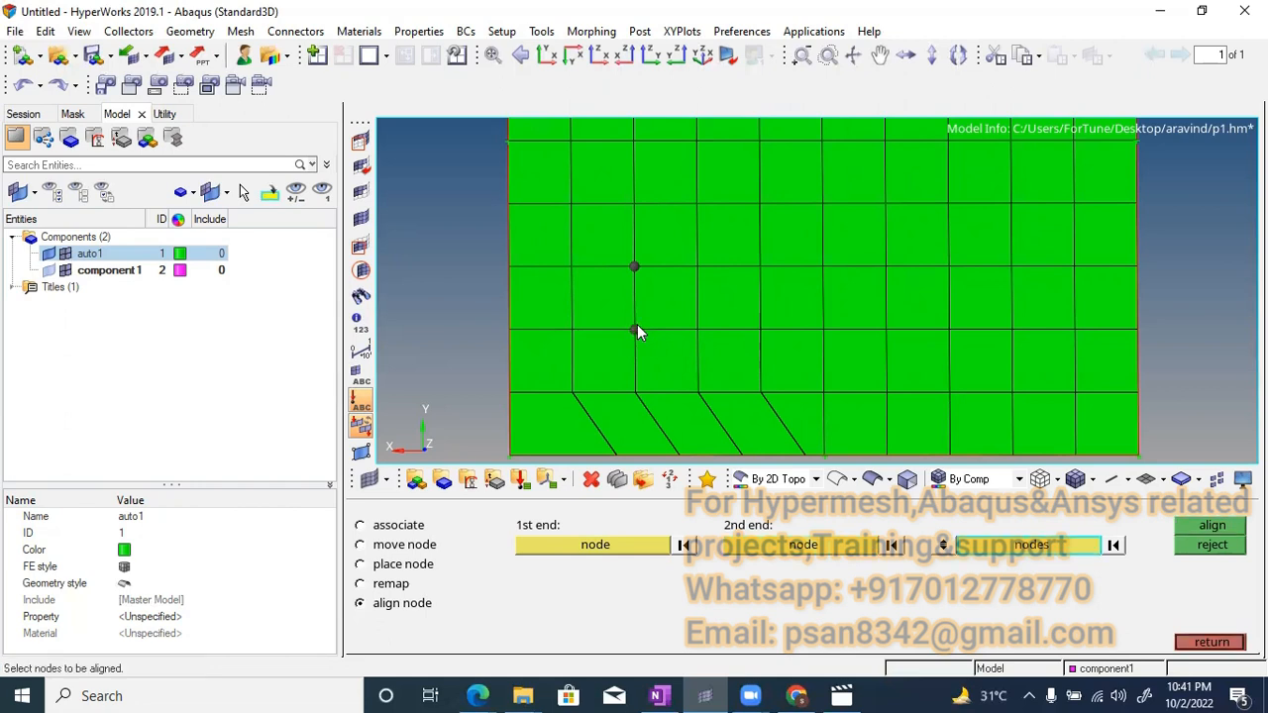
{"action": "scroll", "coordinate": [637, 324], "scroll_direction": "down", "scroll_amount": 2}
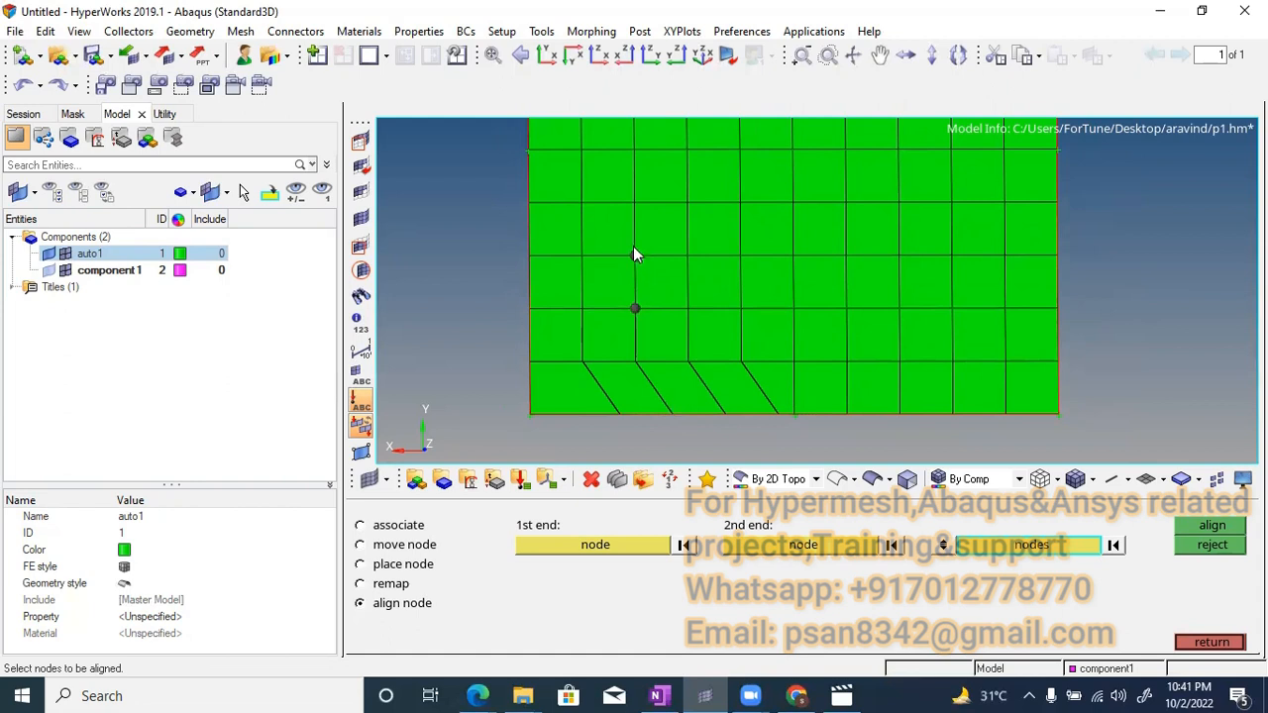
{"action": "left_click", "coordinate": [670, 414]}
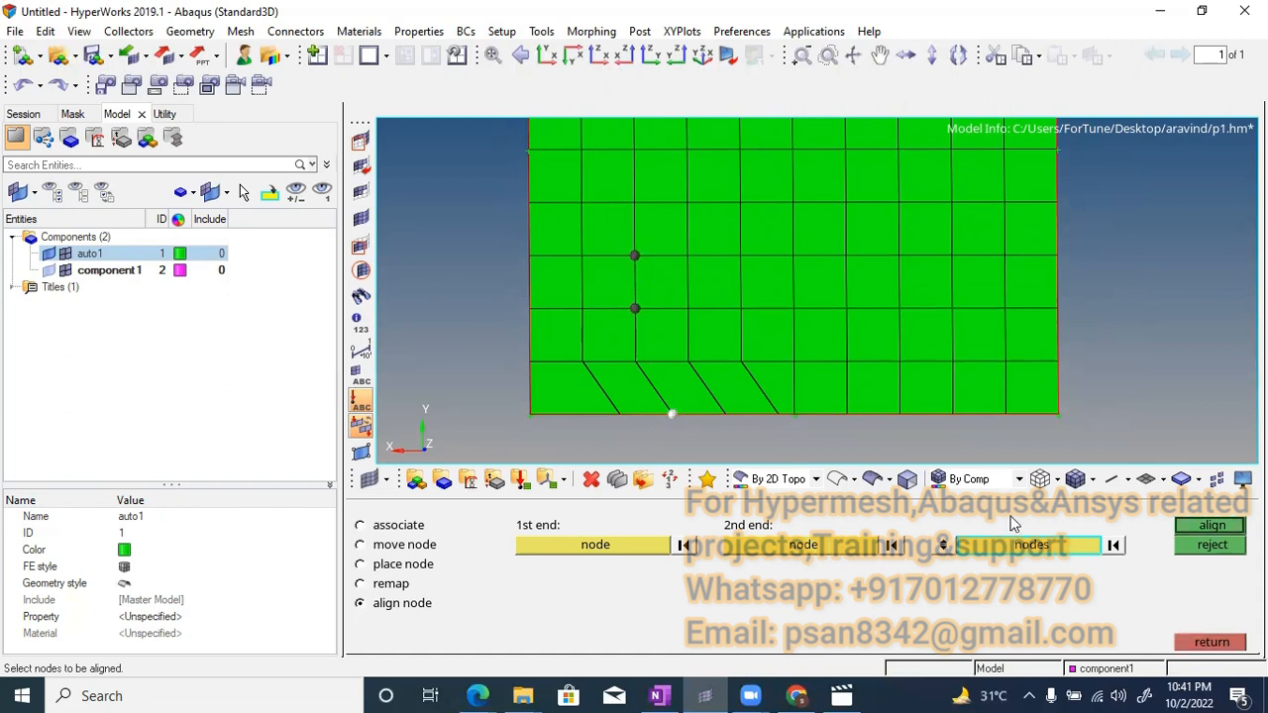
{"action": "left_click", "coordinate": [1233, 530]}
{"action": "key", "text": "Escape"}
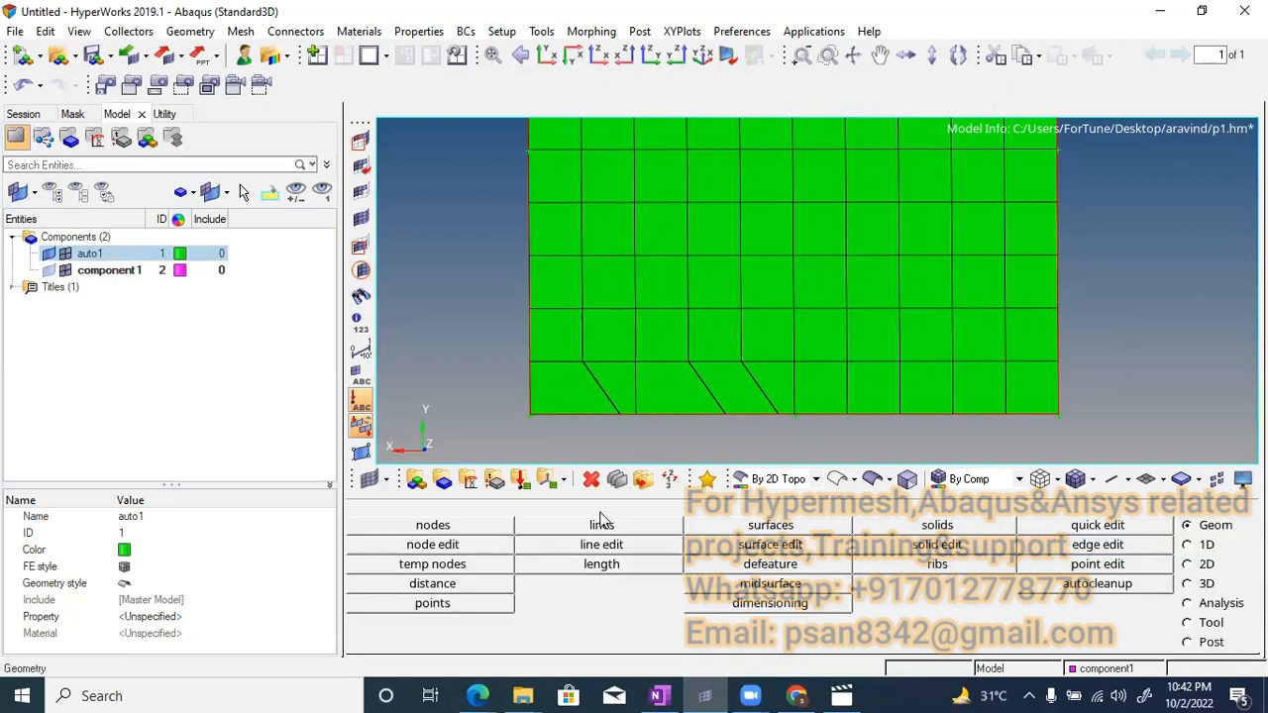
Align the third distorted bottom-edge node using two straight nodes above it in its column as ends, and leave node edit
{"action": "left_click", "coordinate": [436, 544]}
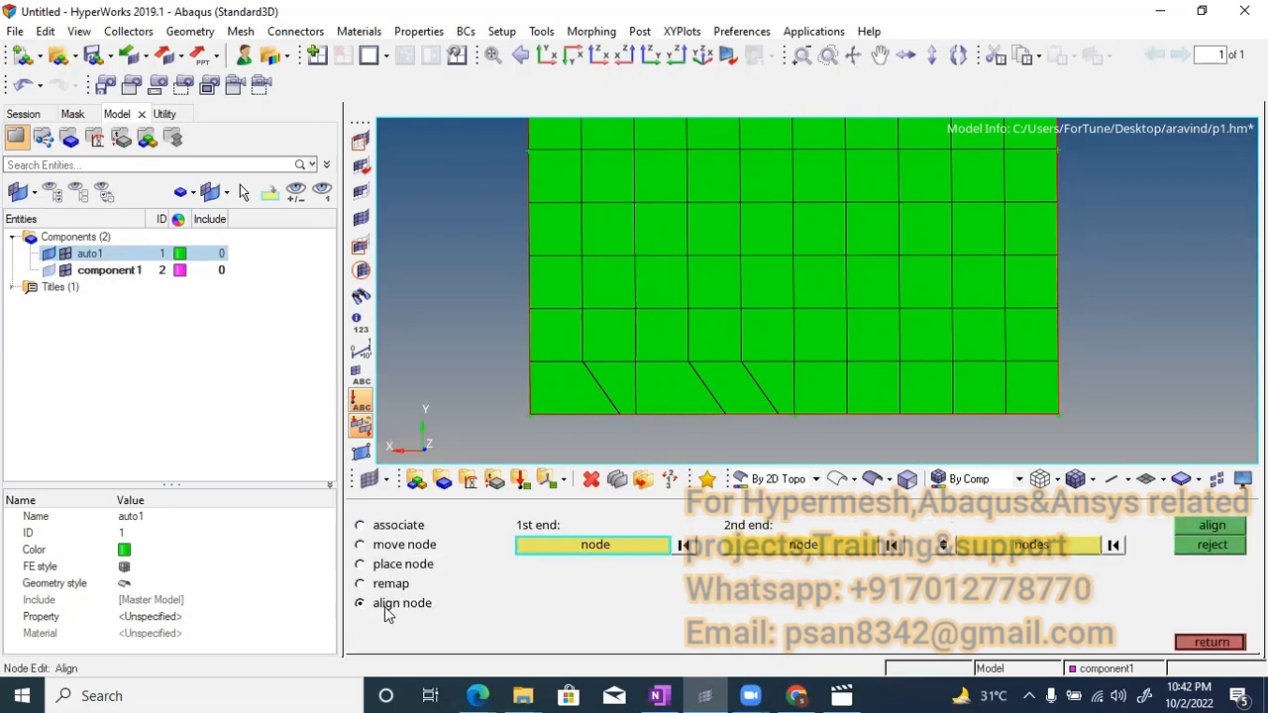
{"action": "right_click_drag", "start_coordinate": [665, 385], "coordinate": [631, 399], "text": "ctrl"}
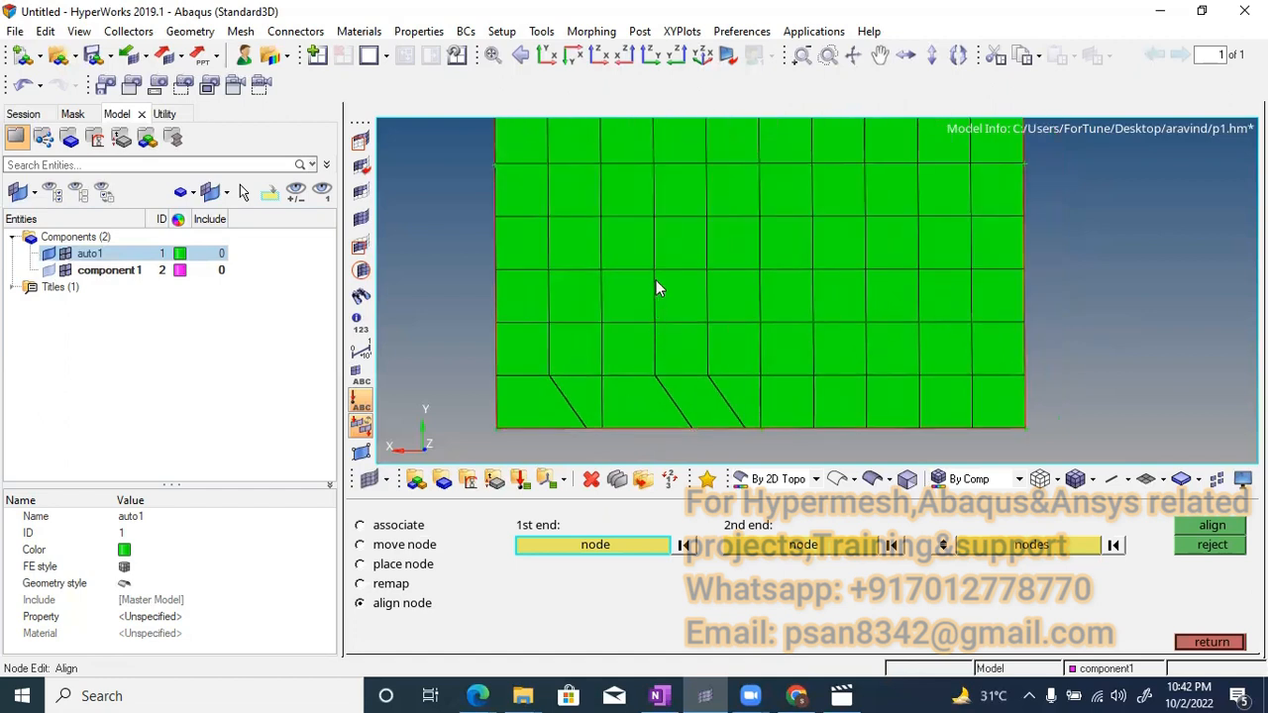
{"action": "left_click", "coordinate": [654, 270]}
{"action": "left_click", "coordinate": [655, 321]}
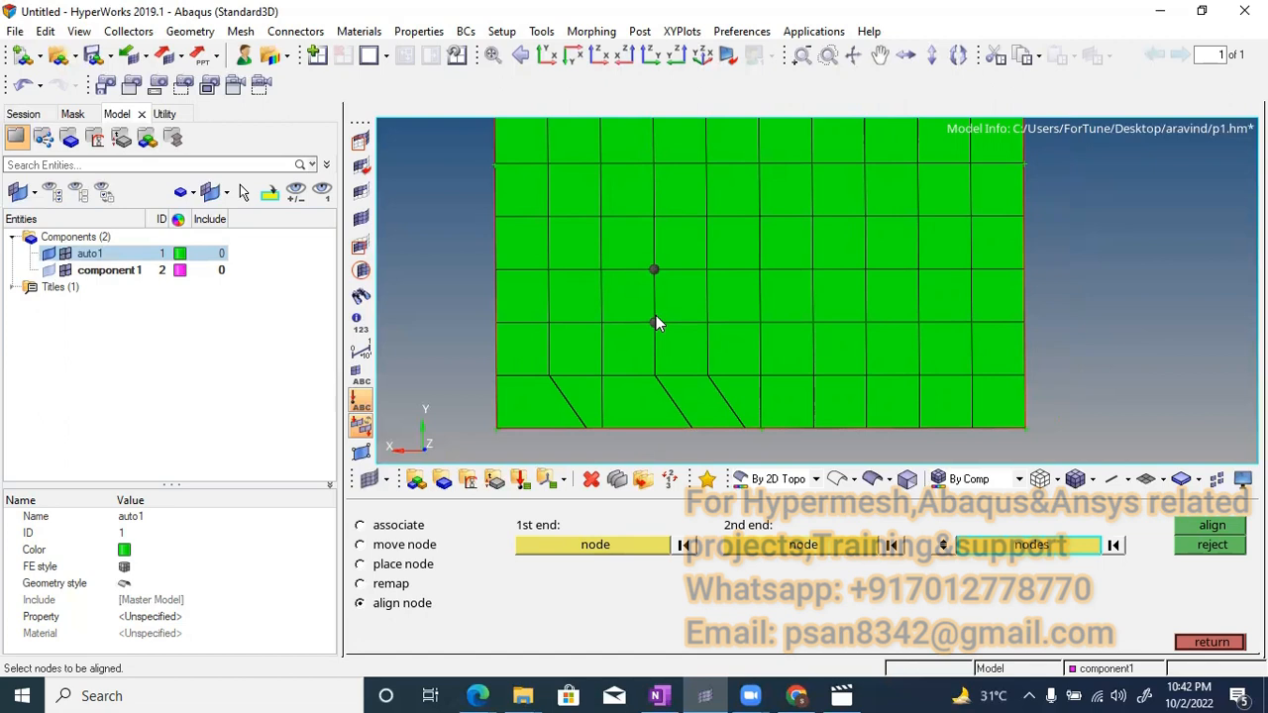
{"action": "right_click_drag", "start_coordinate": [668, 401], "coordinate": [667, 391], "text": "ctrl"}
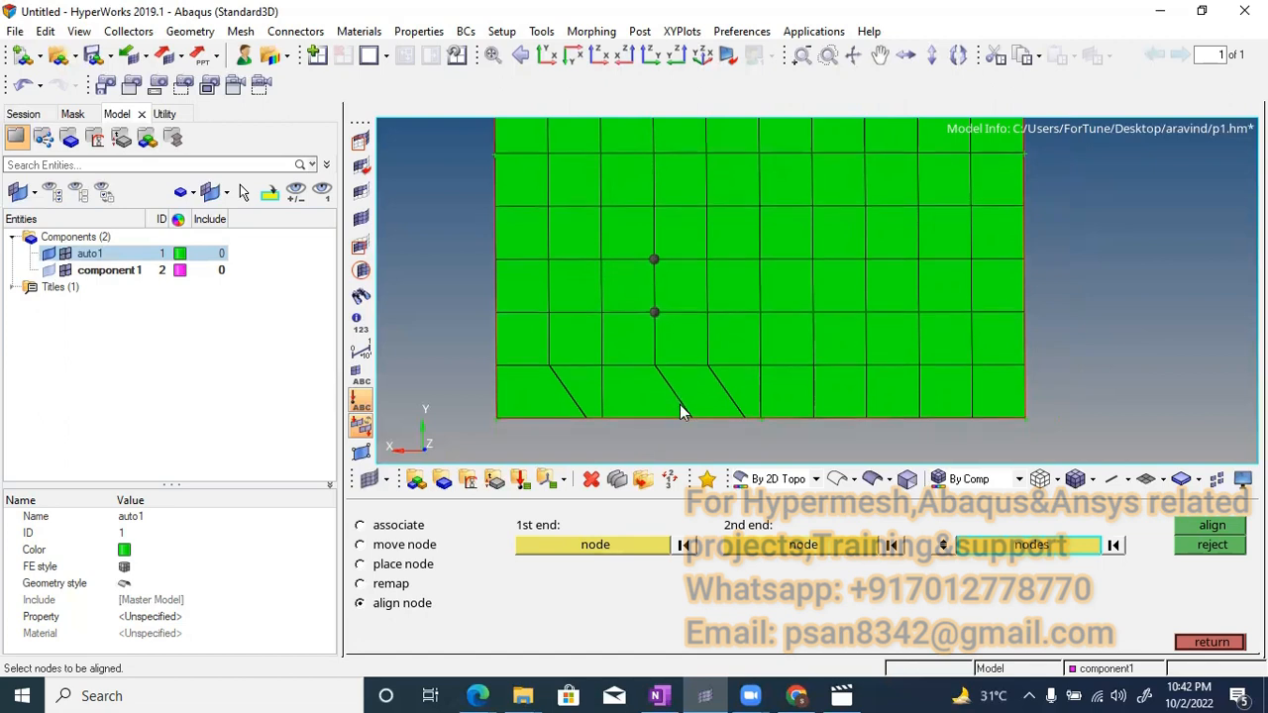
{"action": "scroll", "coordinate": [686, 413], "scroll_direction": "up", "scroll_amount": 1}
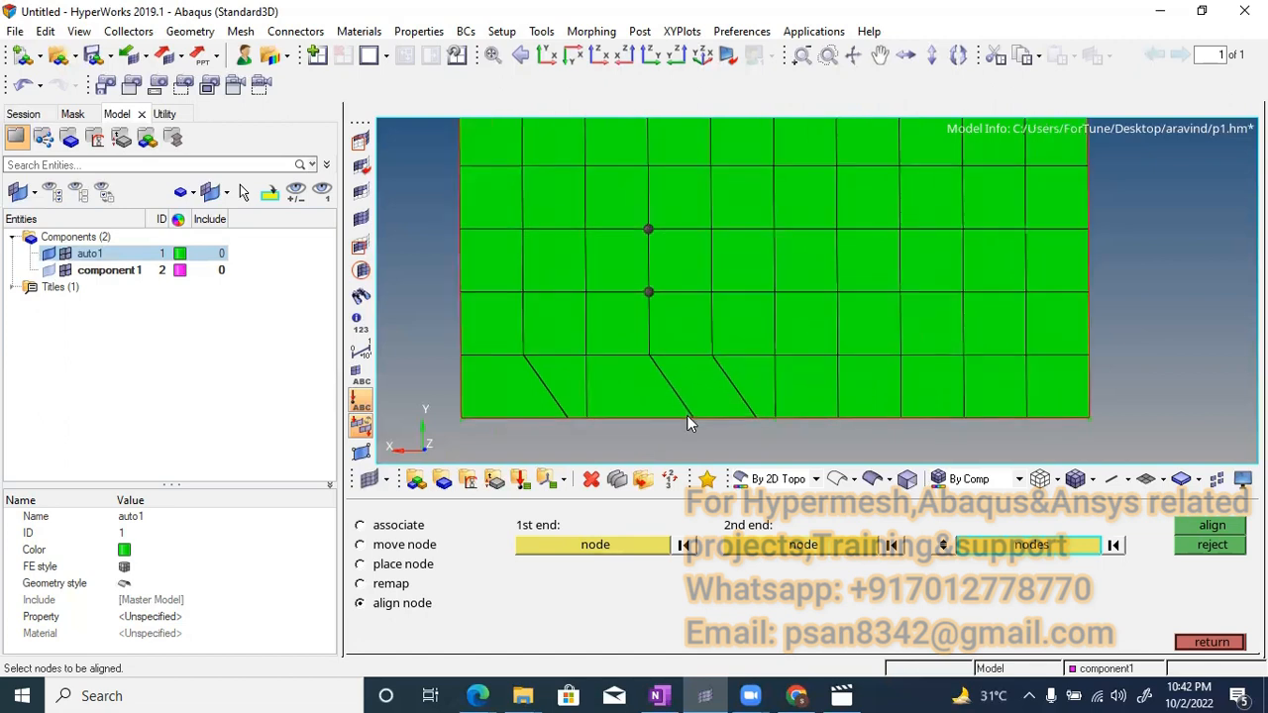
{"action": "left_click", "coordinate": [690, 419]}
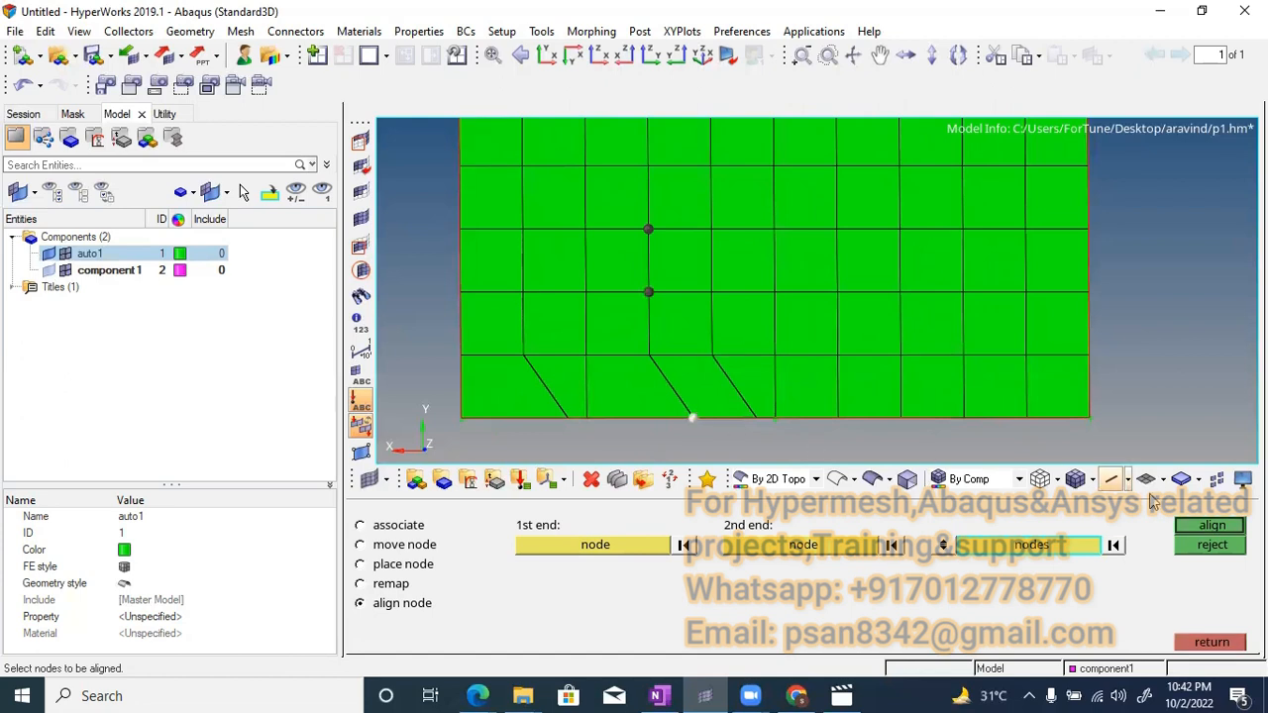
{"action": "left_click", "coordinate": [1204, 526]}
{"action": "scroll", "coordinate": [633, 354], "scroll_direction": "down", "scroll_amount": 2}
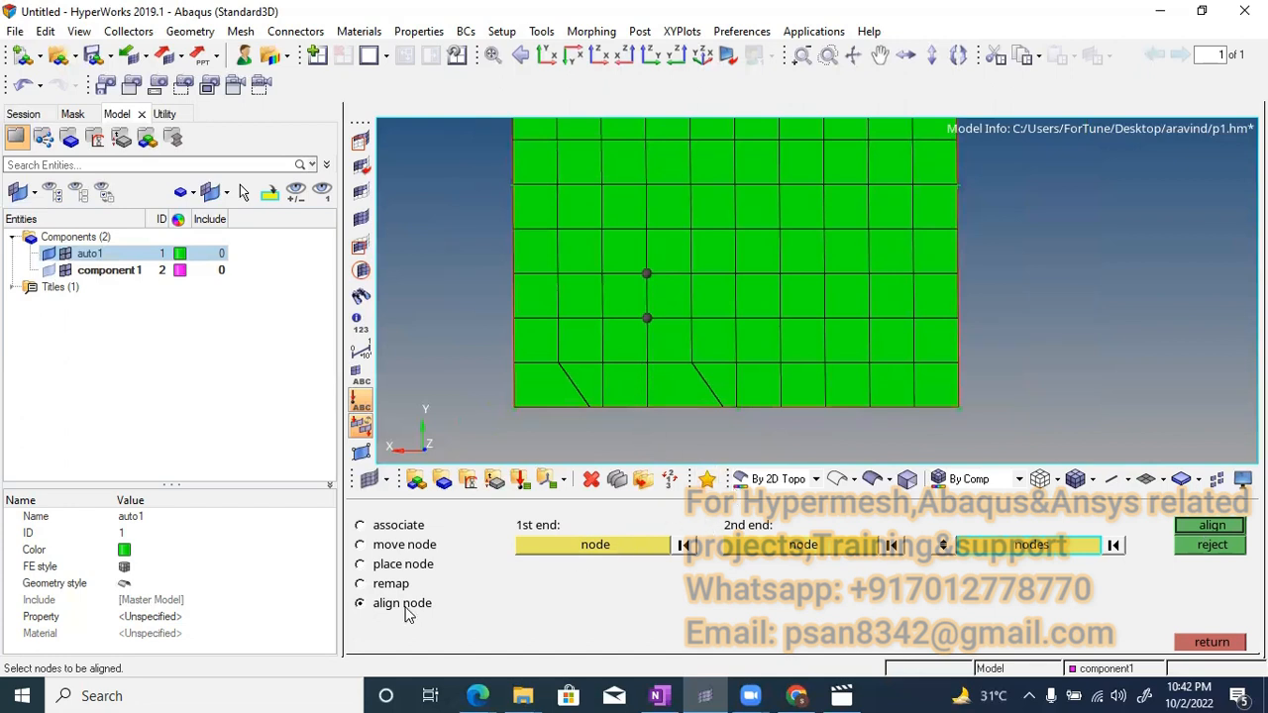
{"action": "key", "text": "Escape"}
Align the first distorted bottom-edge node with the two nodes directly above it in its mesh column
{"action": "left_click", "coordinate": [417, 548]}
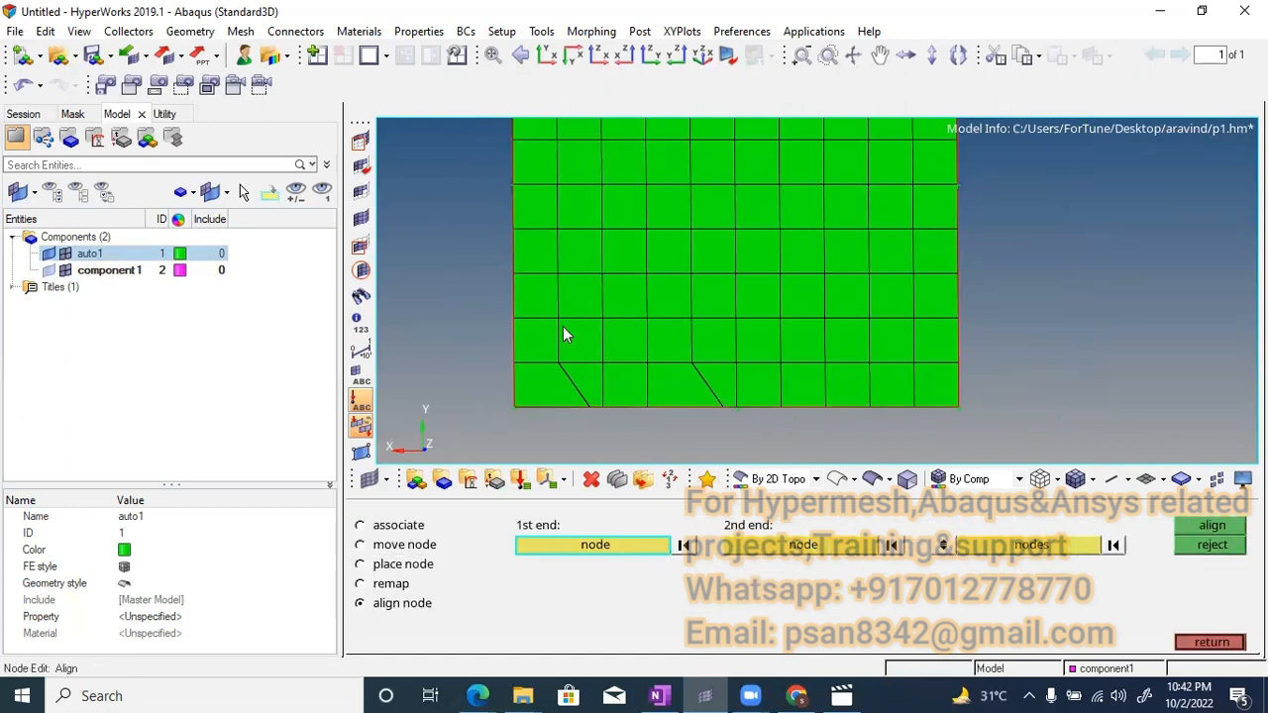
{"action": "left_click", "coordinate": [558, 319]}
{"action": "left_click", "coordinate": [558, 363]}
{"action": "left_click", "coordinate": [588, 406]}
{"action": "left_click", "coordinate": [1225, 531]}
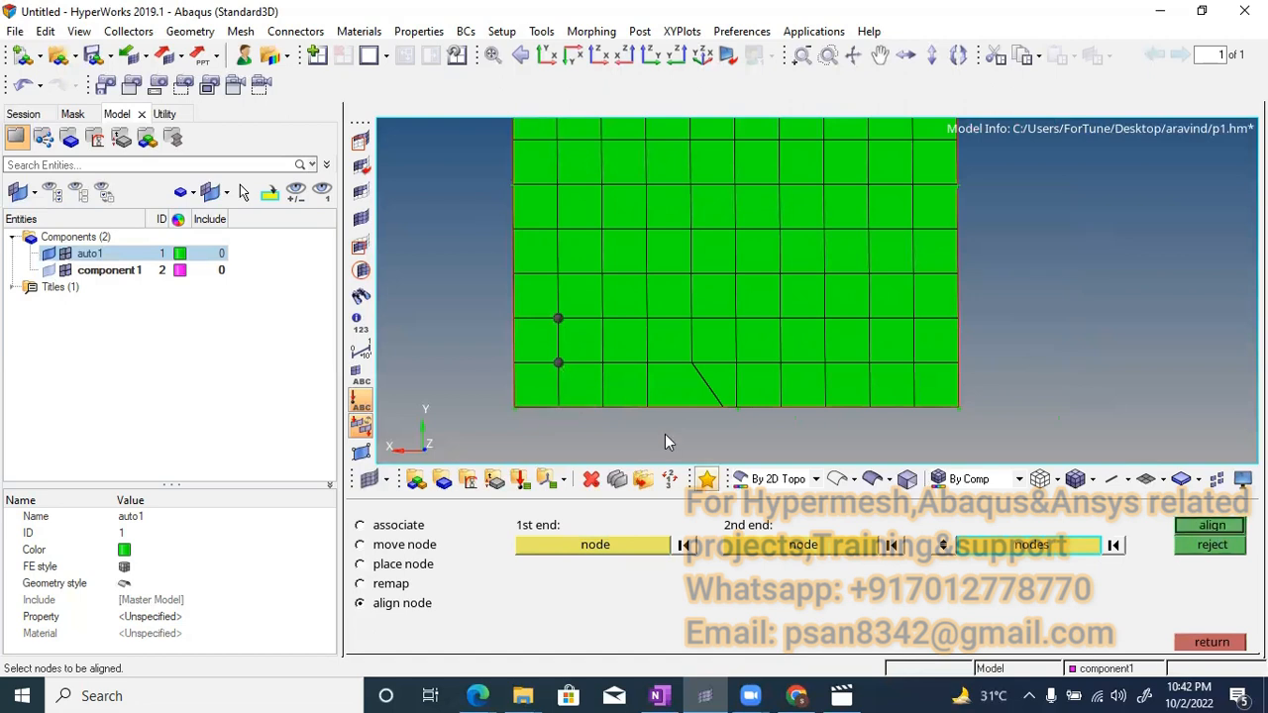
Align the remaining distorted bottom-edge node with the two nodes directly above it, and leave node edit
{"action": "left_click", "coordinate": [691, 318]}
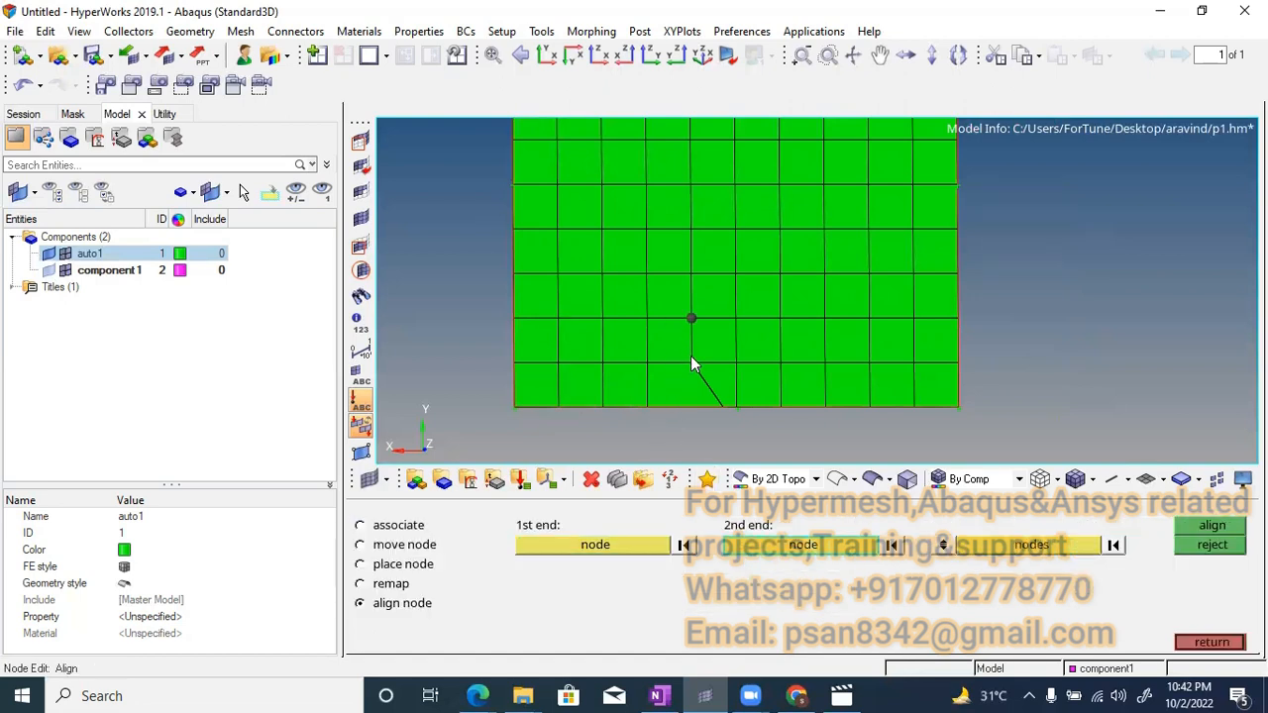
{"action": "left_click", "coordinate": [692, 362]}
{"action": "left_click", "coordinate": [723, 405]}
{"action": "left_click", "coordinate": [1208, 526]}
{"action": "key", "text": "Escape"}
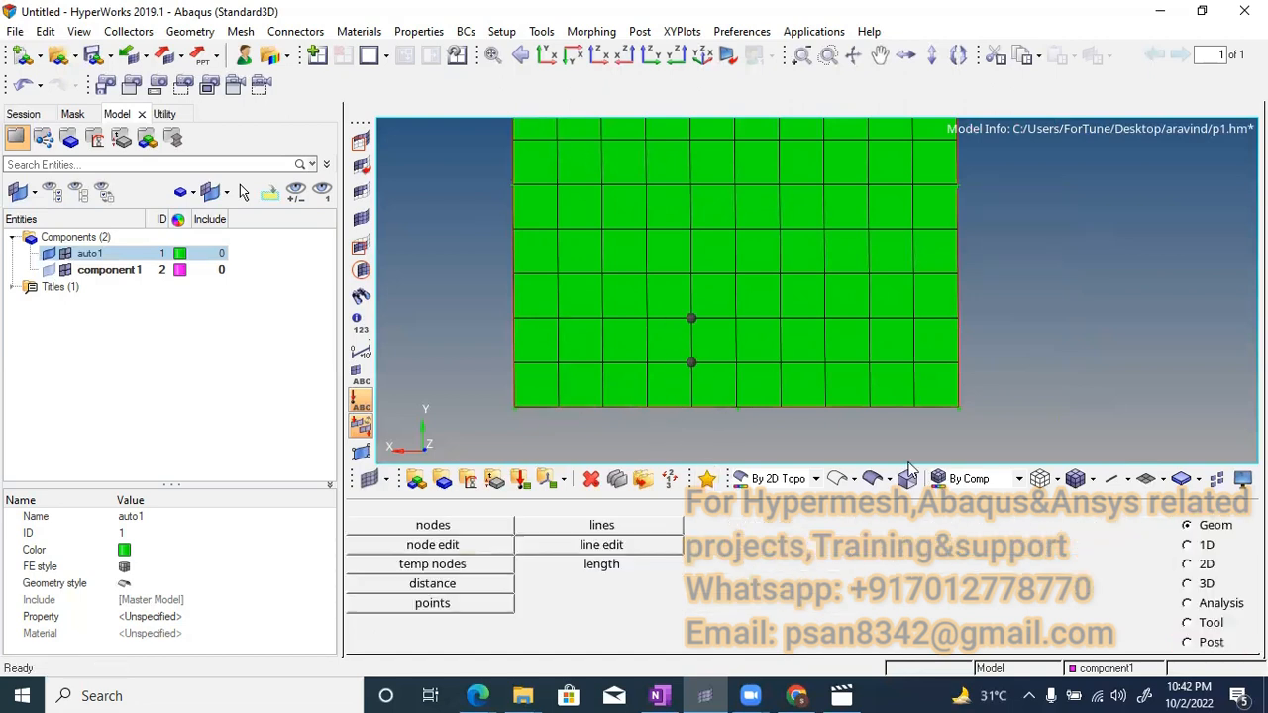
Examine the bottom row of elements to check the alignment of its vertical mesh lines
{"action": "scroll", "coordinate": [741, 381], "scroll_direction": "down", "scroll_amount": 1, "text": "ctrl"}
{"action": "right_click_drag", "start_coordinate": [741, 380], "coordinate": [702, 389], "text": "ctrl"}
{"action": "scroll", "coordinate": [693, 391], "scroll_direction": "down", "scroll_amount": 1, "text": "ctrl"}
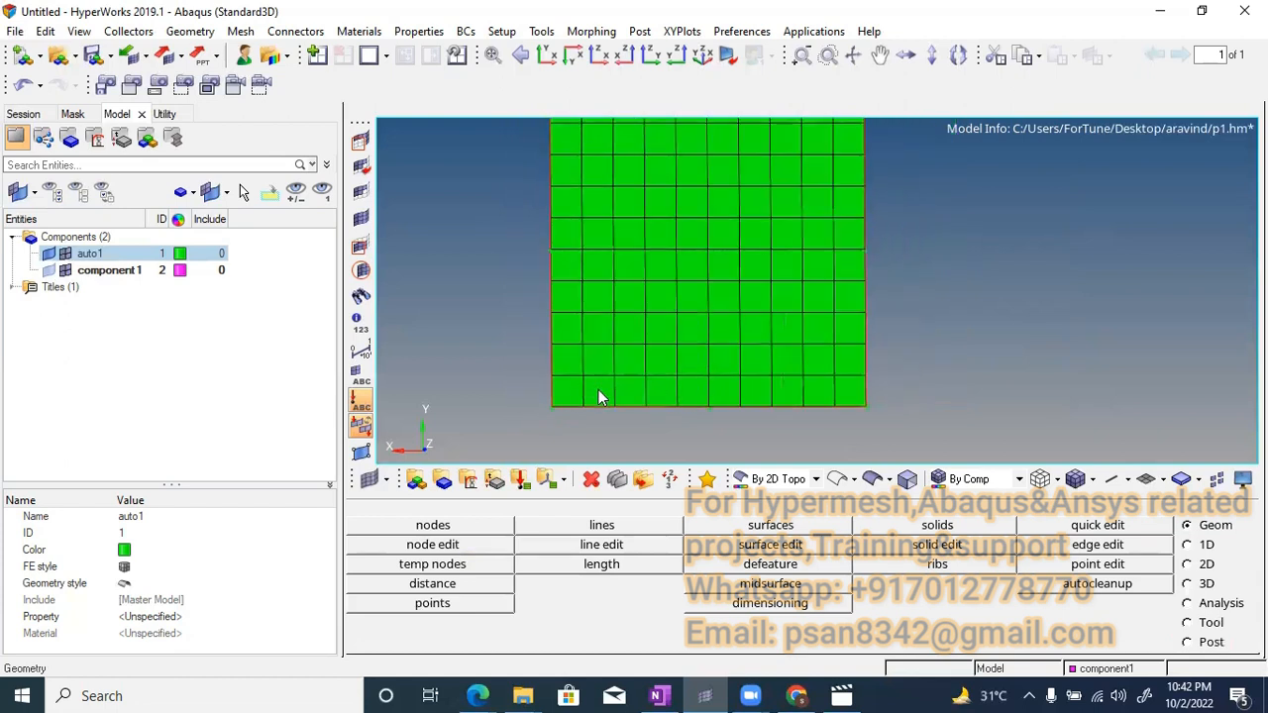
{"action": "scroll", "coordinate": [600, 390], "scroll_direction": "up", "scroll_amount": 3, "text": "ctrl"}
{"action": "mouse_move", "coordinate": [604, 390]}
{"action": "right_mouse_down", "text": "ctrl"}
{"action": "mouse_move", "coordinate": [533, 389]}
{"action": "mouse_move", "coordinate": [621, 388]}
{"action": "right_mouse_up", "text": "ctrl"}
{"action": "scroll", "coordinate": [581, 383], "scroll_direction": "down", "scroll_amount": 1, "text": "ctrl"}
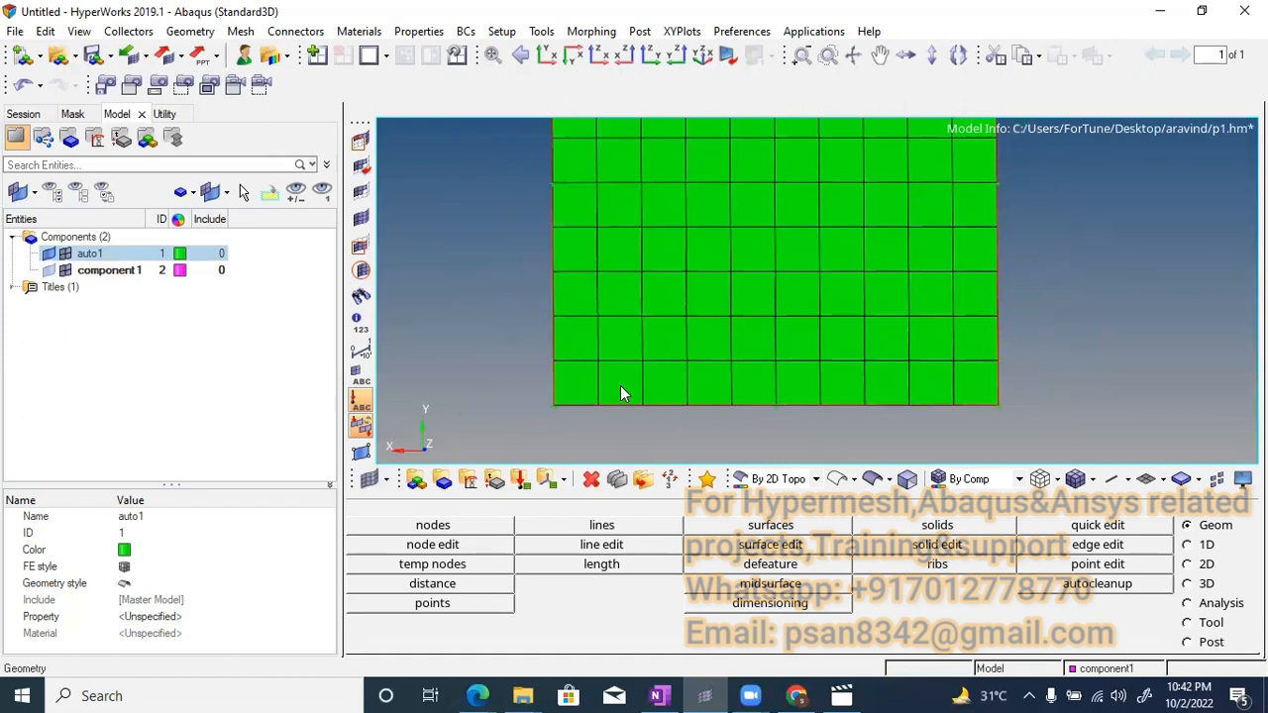
{"action": "scroll", "coordinate": [619, 391], "scroll_direction": "up", "scroll_amount": 2, "text": "ctrl"}
{"action": "scroll", "coordinate": [624, 389], "scroll_direction": "down", "scroll_amount": 1, "text": "ctrl"}
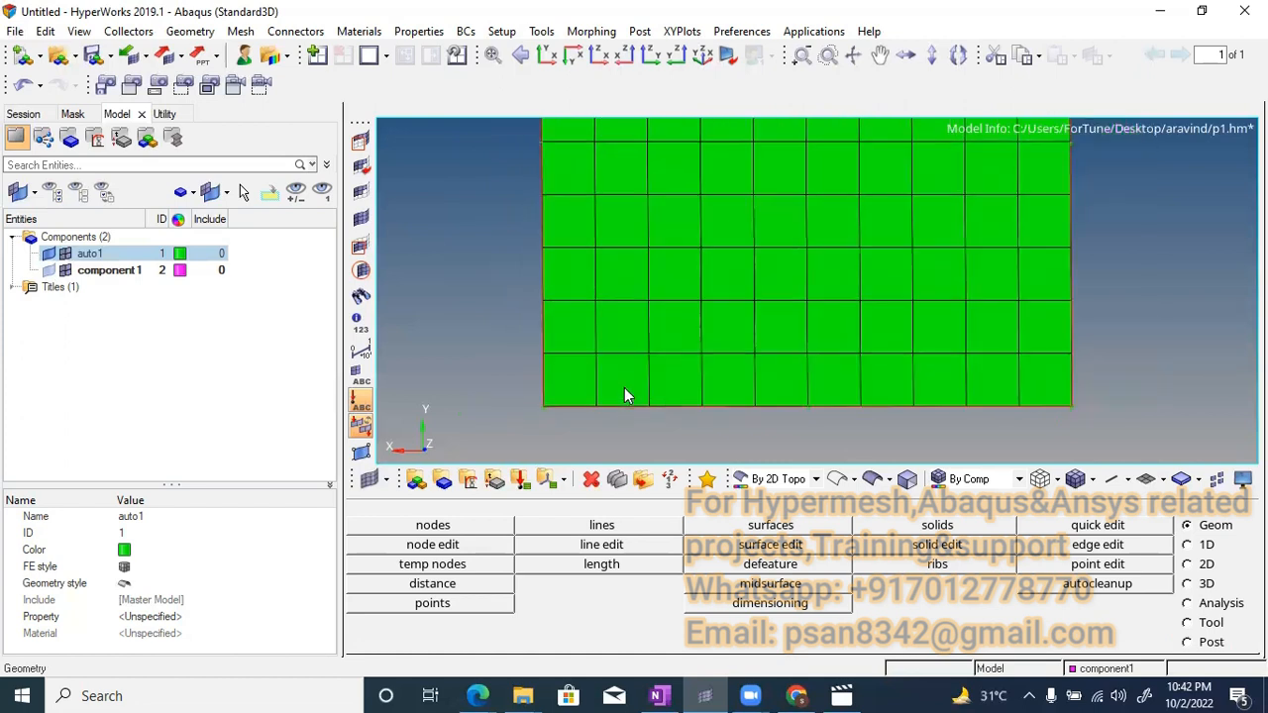
Review the node edit options, leave the command, open node creation by XYZ coordinates, and view the whole mesh
{"action": "key", "text": "F7"}
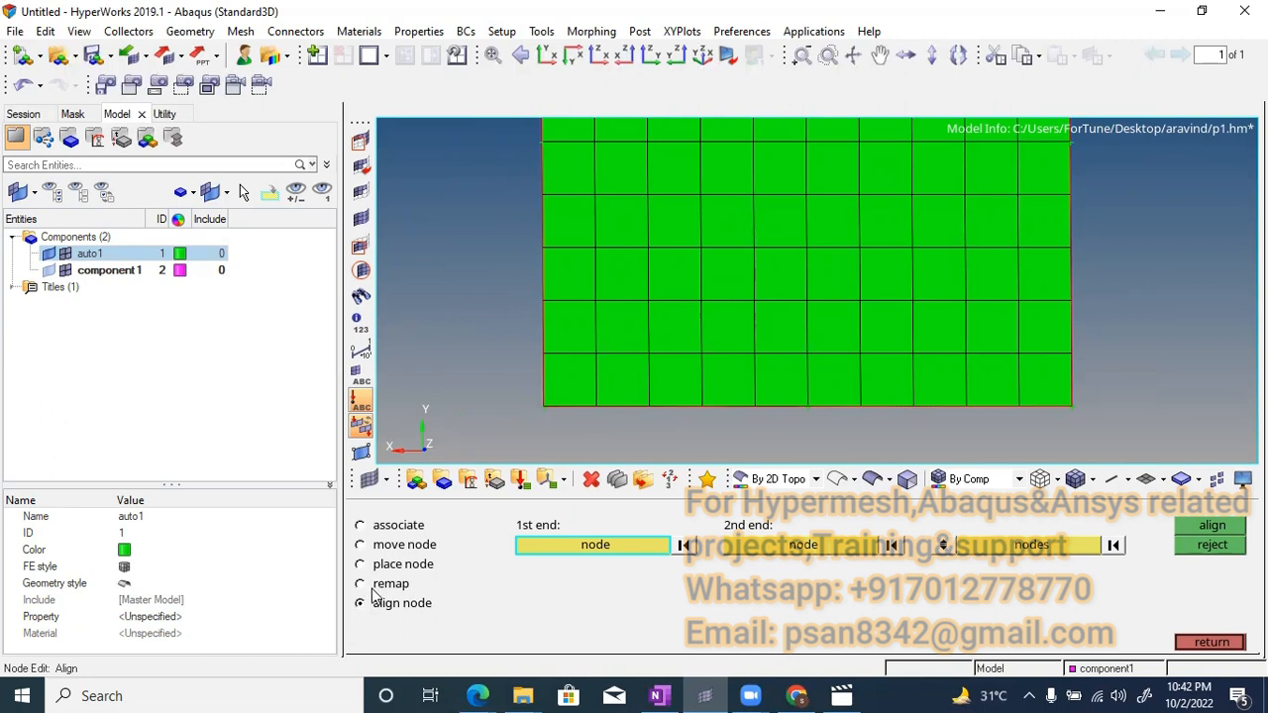
{"action": "key", "text": "Escape"}
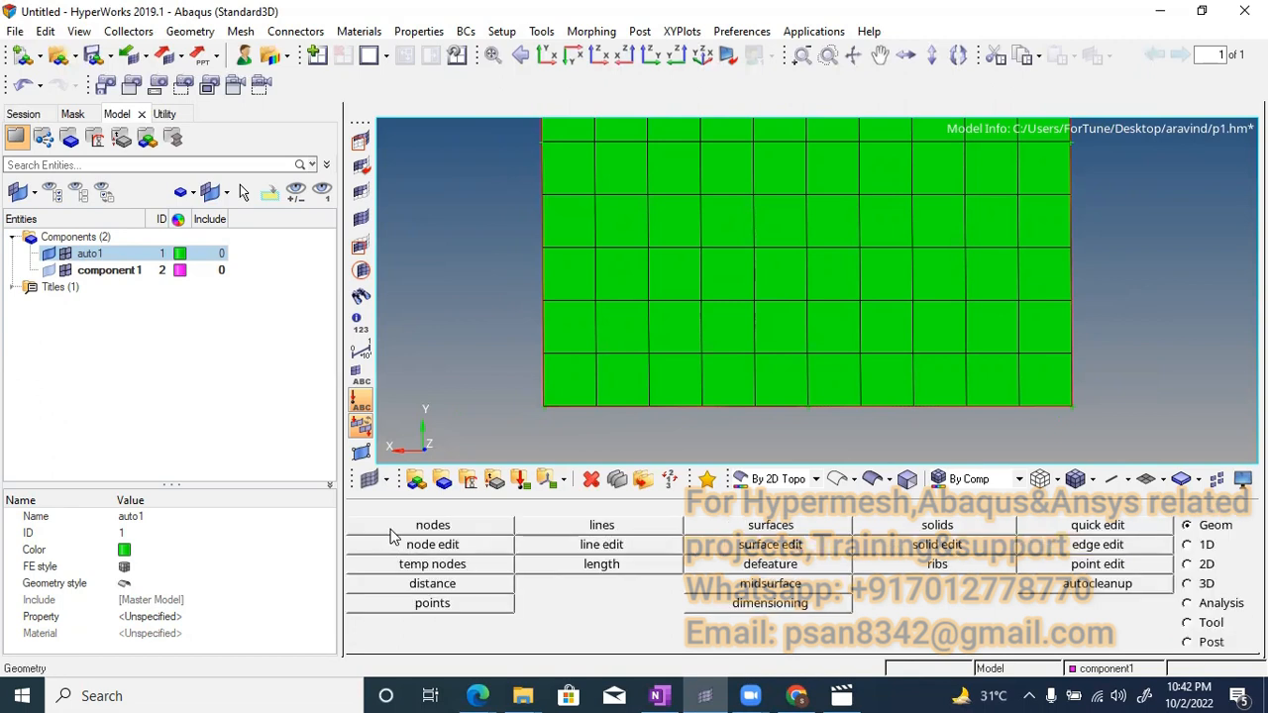
{"action": "left_click", "coordinate": [387, 528]}
{"action": "scroll", "coordinate": [710, 375], "scroll_direction": "down", "scroll_amount": 5}
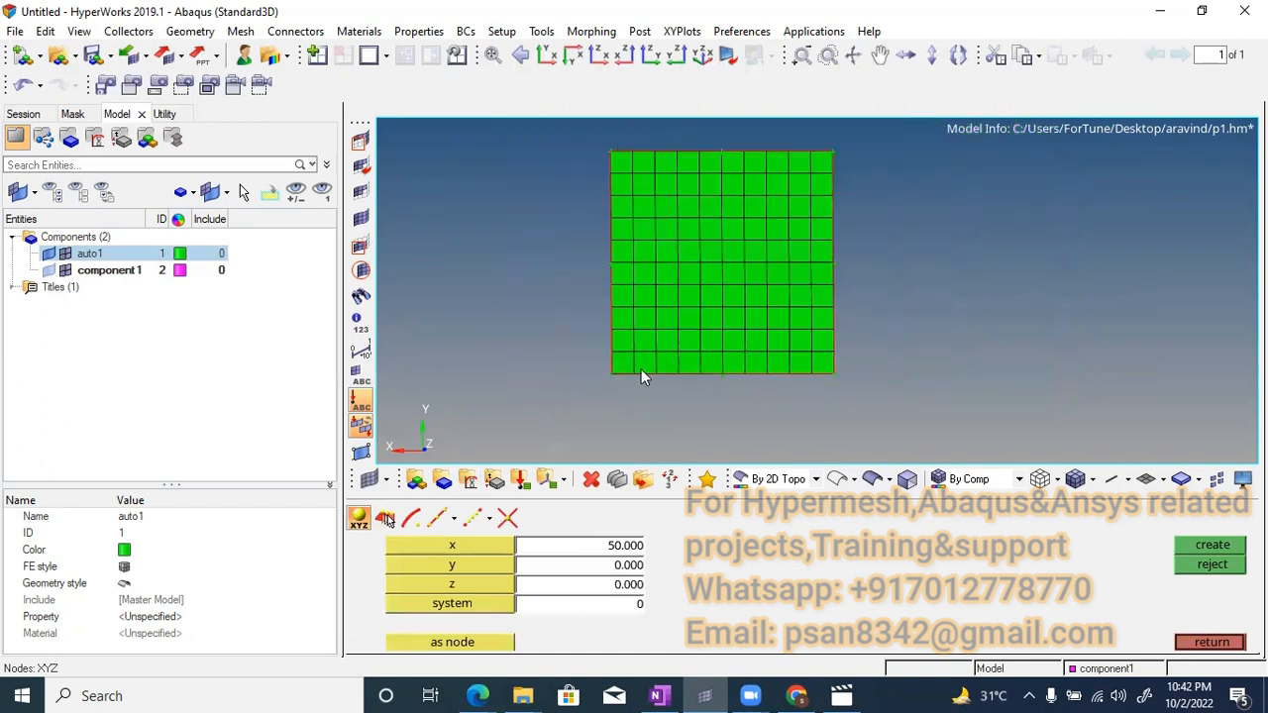
{"action": "scroll", "coordinate": [627, 368], "scroll_direction": "up", "scroll_amount": 1}
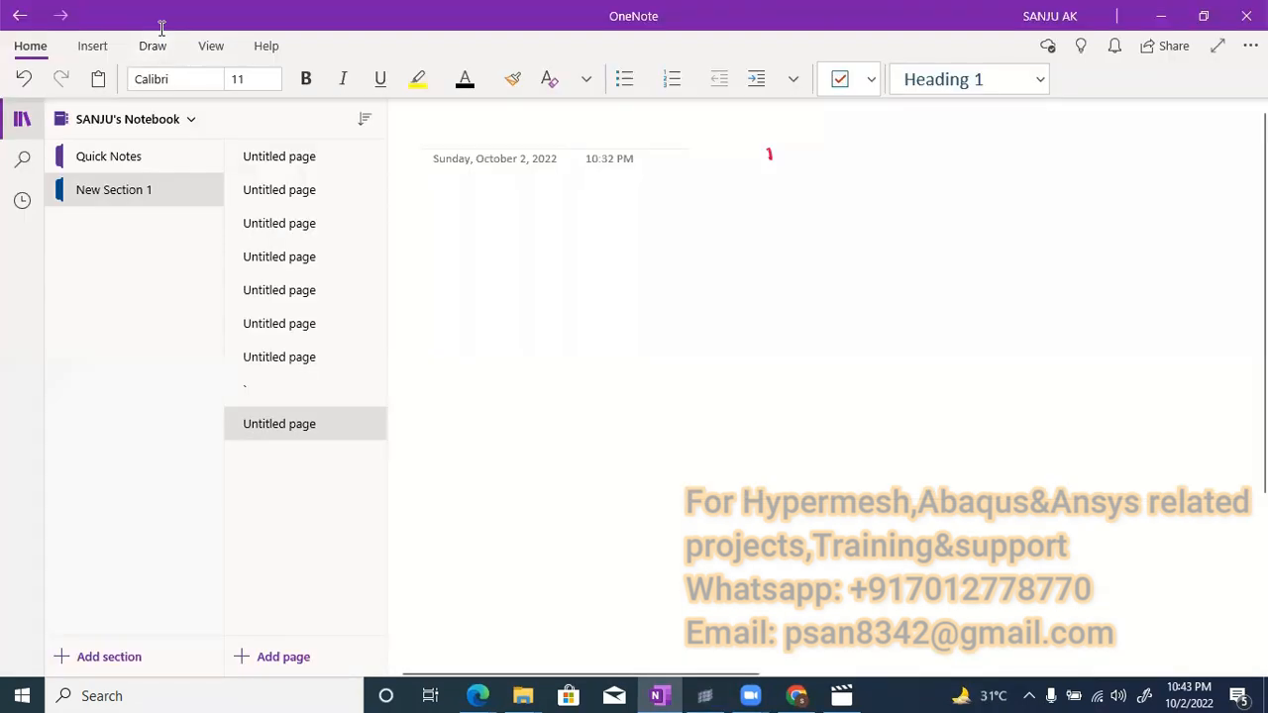
Switch the OneNote page to full-page view and handwrite "F7 →" in red ink beside the date heading
{"action": "left_click", "coordinate": [1218, 46]}
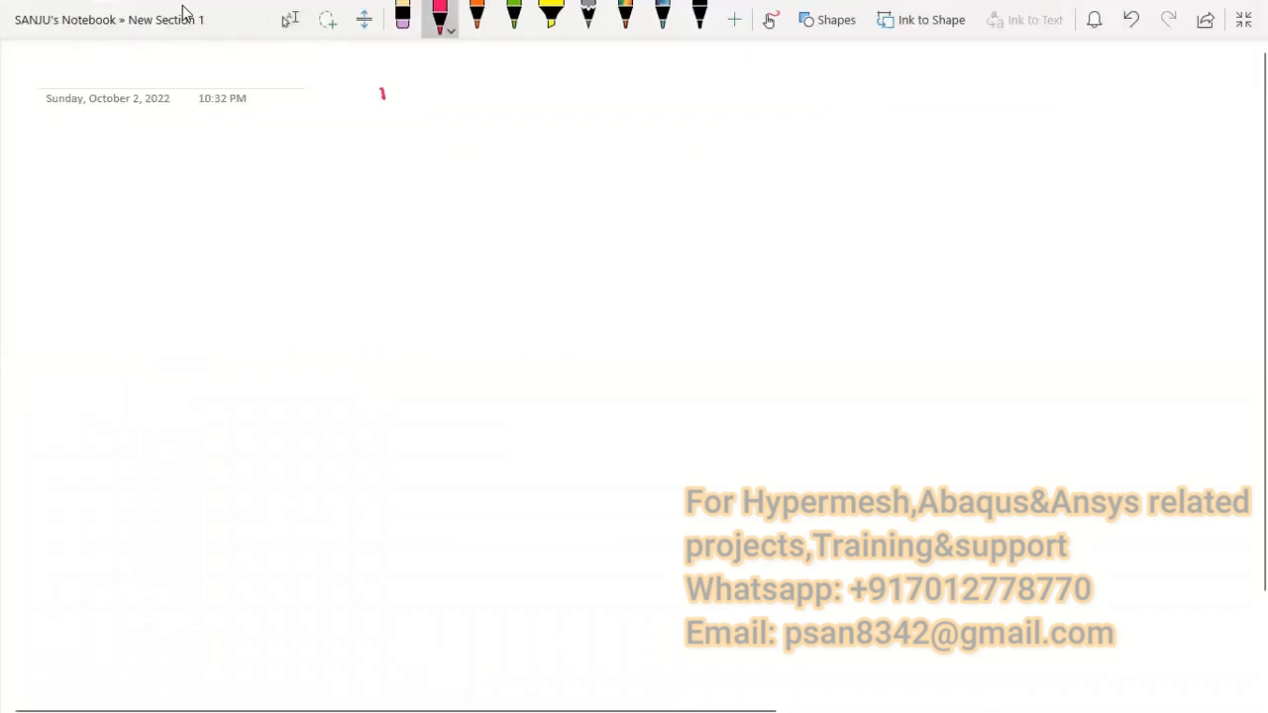
{"action": "mouse_move", "coordinate": [370, 93]}
{"action": "left_mouse_down"}
{"action": "mouse_move", "coordinate": [386, 131]}
{"action": "mouse_move", "coordinate": [414, 82]}
{"action": "left_mouse_up"}
{"action": "mouse_move", "coordinate": [369, 107]}
{"action": "left_mouse_down"}
{"action": "mouse_move", "coordinate": [407, 100]}
{"action": "mouse_move", "coordinate": [416, 148]}
{"action": "mouse_move", "coordinate": [416, 128]}
{"action": "mouse_move", "coordinate": [487, 98]}
{"action": "mouse_move", "coordinate": [473, 117]}
{"action": "left_mouse_up"}
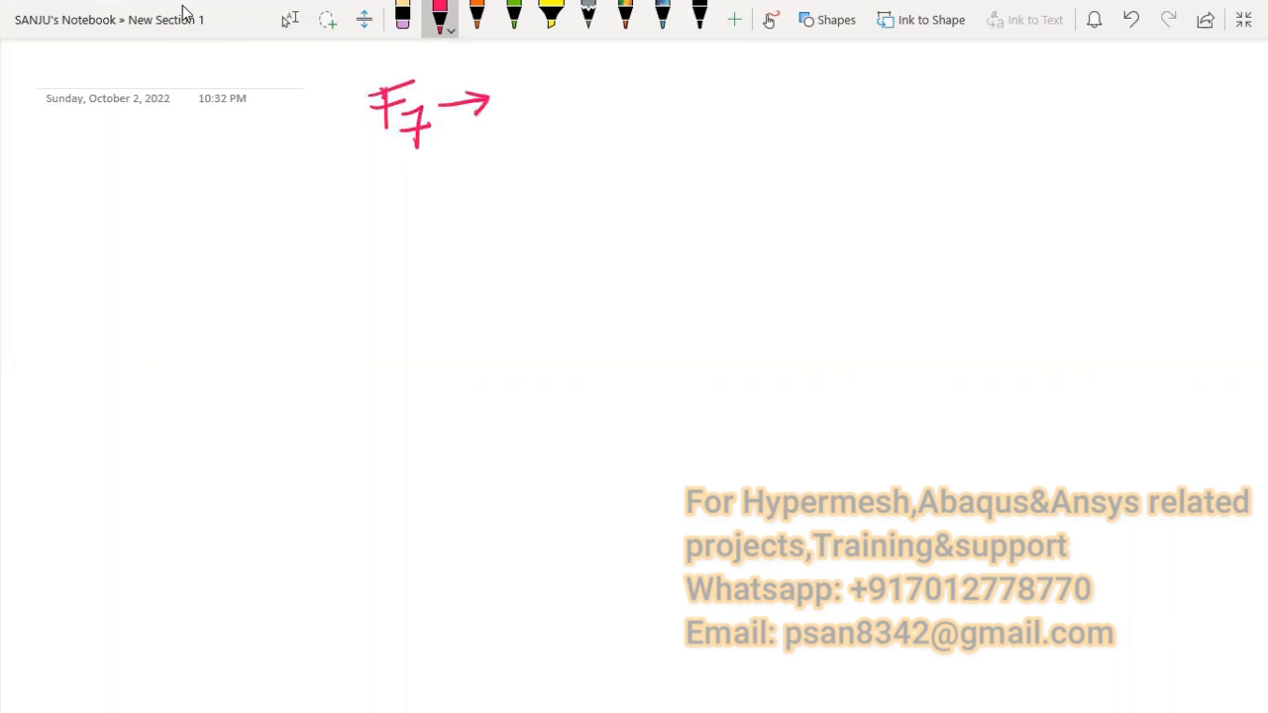
Switch to HyperMesh, open node edit to check its command name, and return to the OneNote page
{"action": "key", "text": "alt+Tab"}
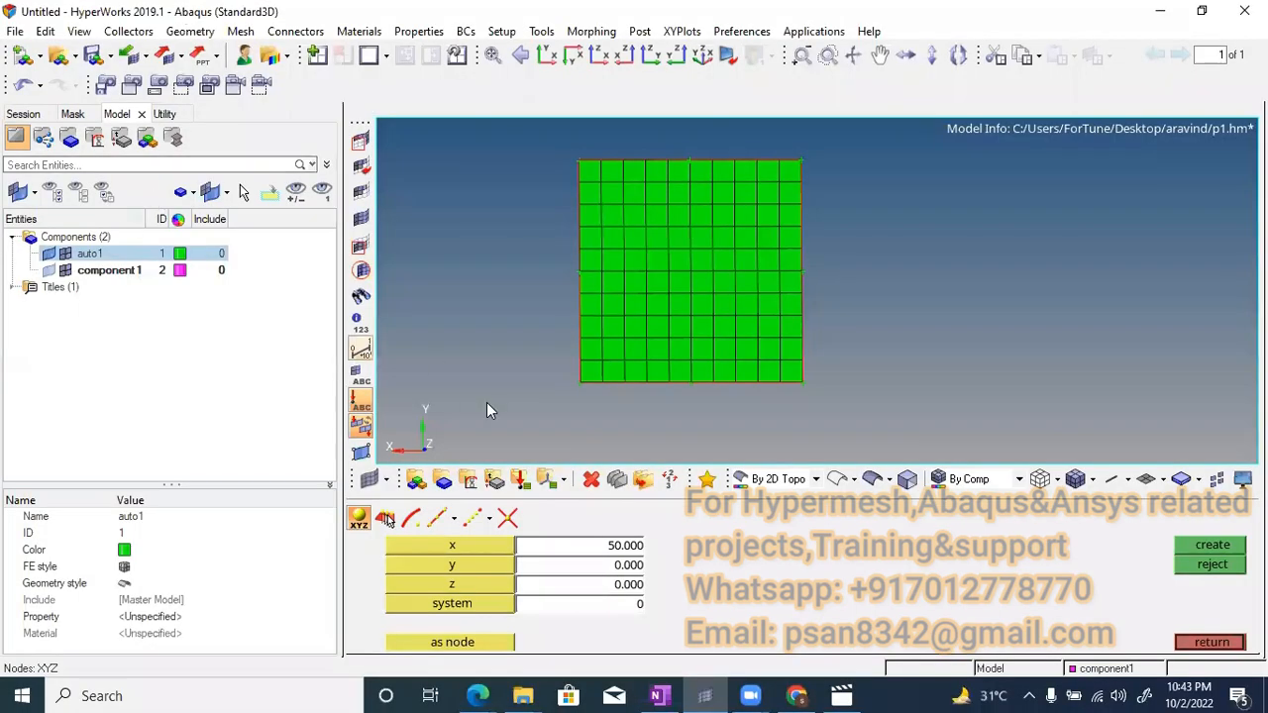
{"action": "key", "text": "F7"}
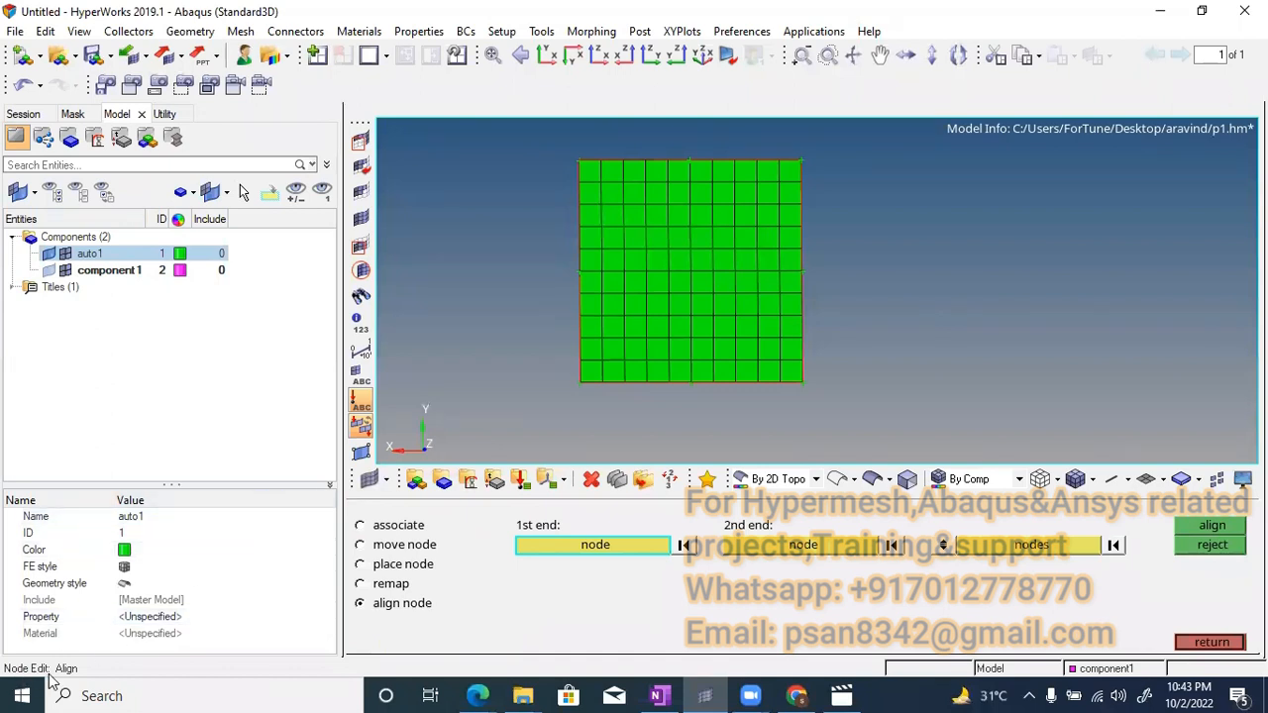
{"action": "key", "text": "alt+Tab"}
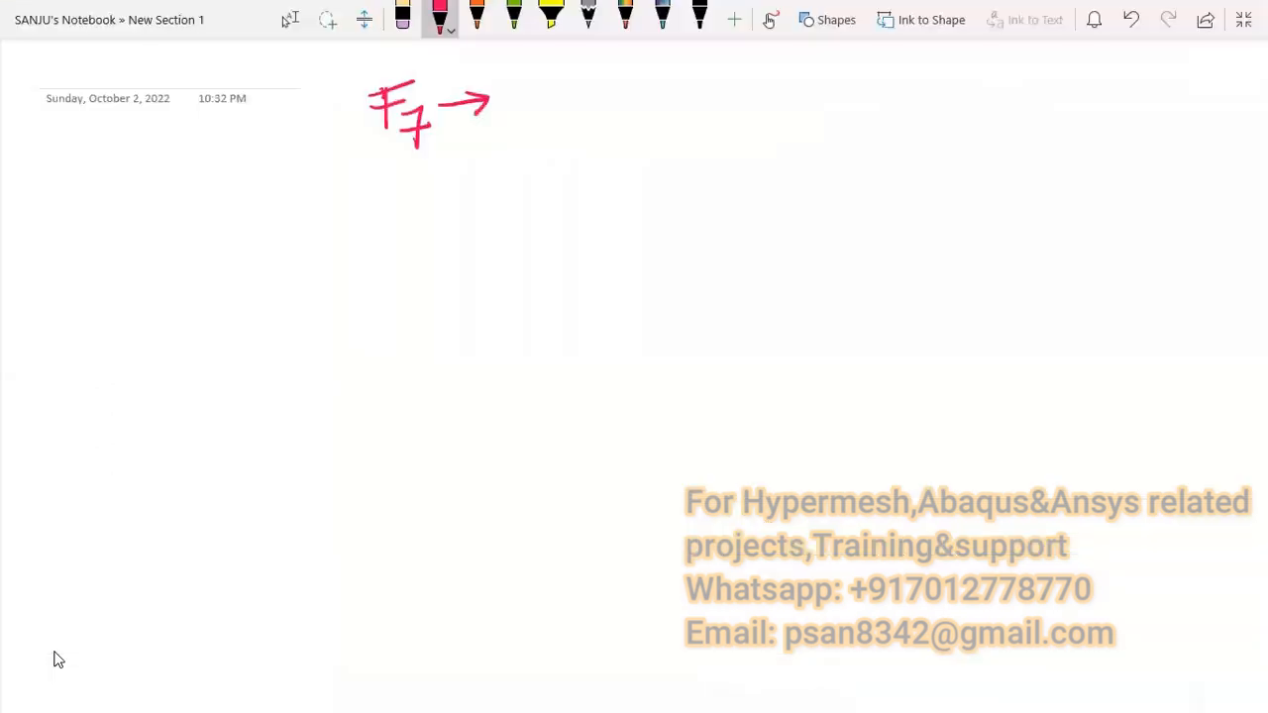
Handwrite "Node edit" in red ink after the F7 arrow
{"action": "mouse_move", "coordinate": [513, 82]}
{"action": "left_mouse_down"}
{"action": "mouse_move", "coordinate": [512, 107]}
{"action": "mouse_move", "coordinate": [541, 65]}
{"action": "mouse_move", "coordinate": [581, 115]}
{"action": "mouse_move", "coordinate": [646, 101]}
{"action": "left_mouse_up"}
{"action": "mouse_move", "coordinate": [664, 85]}
{"action": "left_mouse_down"}
{"action": "mouse_move", "coordinate": [653, 96]}
{"action": "mouse_move", "coordinate": [664, 95]}
{"action": "left_mouse_up"}
{"action": "mouse_move", "coordinate": [654, 75]}
{"action": "left_mouse_down"}
{"action": "mouse_move", "coordinate": [666, 112]}
{"action": "mouse_move", "coordinate": [682, 87]}
{"action": "left_mouse_up"}
{"action": "mouse_move", "coordinate": [691, 63]}
{"action": "left_mouse_down"}
{"action": "mouse_move", "coordinate": [691, 104]}
{"action": "mouse_move", "coordinate": [708, 81]}
{"action": "left_mouse_up"}
Handwrite "F8 →", "F9 →" and "F10 →" in red ink on separate lines below the F7 note
{"action": "mouse_move", "coordinate": [394, 173]}
{"action": "left_mouse_down"}
{"action": "mouse_move", "coordinate": [393, 212]}
{"action": "mouse_move", "coordinate": [416, 172]}
{"action": "mouse_move", "coordinate": [409, 188]}
{"action": "left_mouse_up"}
{"action": "mouse_move", "coordinate": [426, 187]}
{"action": "left_mouse_down"}
{"action": "mouse_move", "coordinate": [424, 210]}
{"action": "mouse_move", "coordinate": [485, 181]}
{"action": "mouse_move", "coordinate": [475, 197]}
{"action": "left_mouse_up"}
{"action": "mouse_move", "coordinate": [381, 274]}
{"action": "left_mouse_down"}
{"action": "mouse_move", "coordinate": [420, 257]}
{"action": "mouse_move", "coordinate": [404, 282]}
{"action": "left_mouse_up"}
{"action": "mouse_move", "coordinate": [436, 266]}
{"action": "left_mouse_down"}
{"action": "mouse_move", "coordinate": [413, 372]}
{"action": "mouse_move", "coordinate": [424, 335]}
{"action": "mouse_move", "coordinate": [414, 352]}
{"action": "left_mouse_up"}
{"action": "mouse_move", "coordinate": [424, 345]}
{"action": "left_mouse_down"}
{"action": "mouse_move", "coordinate": [424, 367]}
{"action": "mouse_move", "coordinate": [441, 346]}
{"action": "left_mouse_up"}
{"action": "mouse_move", "coordinate": [453, 267]}
{"action": "left_mouse_down"}
{"action": "mouse_move", "coordinate": [480, 261]}
{"action": "mouse_move", "coordinate": [476, 276]}
{"action": "left_mouse_up"}
{"action": "mouse_move", "coordinate": [469, 335]}
{"action": "left_mouse_down"}
{"action": "mouse_move", "coordinate": [495, 327]}
{"action": "mouse_move", "coordinate": [493, 345]}
{"action": "left_mouse_up"}
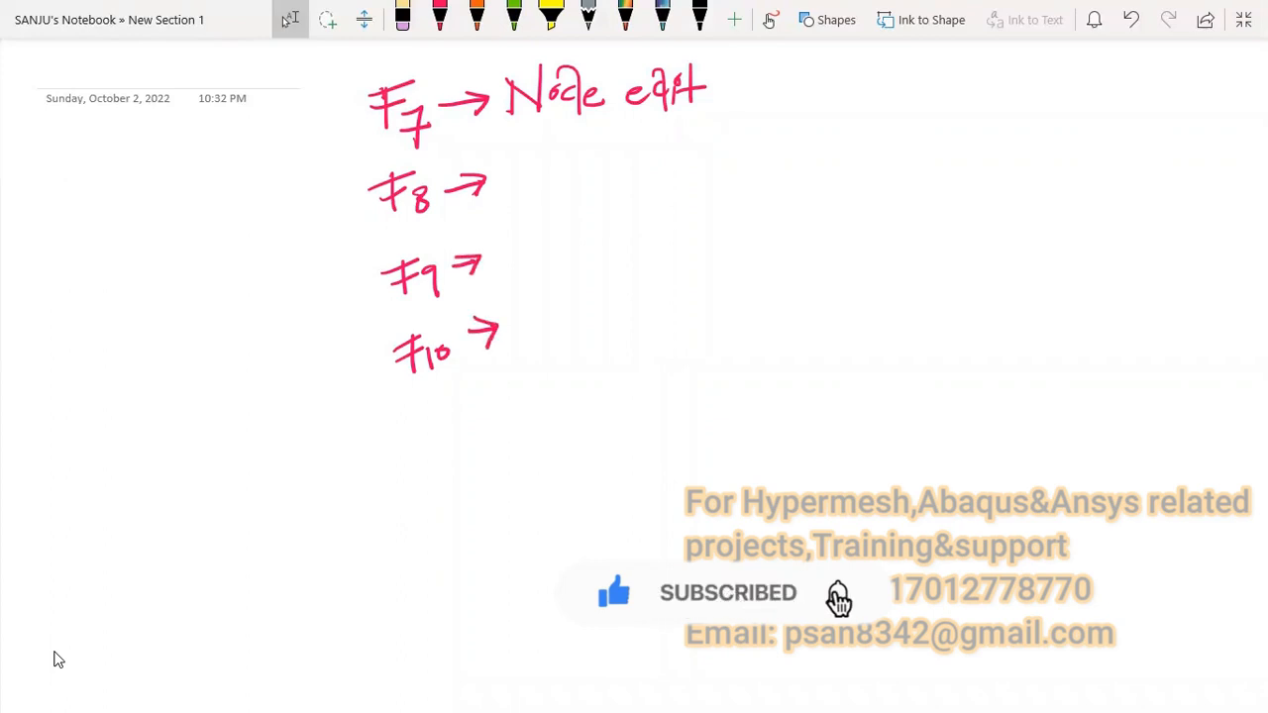
Switch back to HyperMesh, open node creation by XYZ coordinates, and frame the whole mesh
{"action": "key", "text": "alt+Tab"}
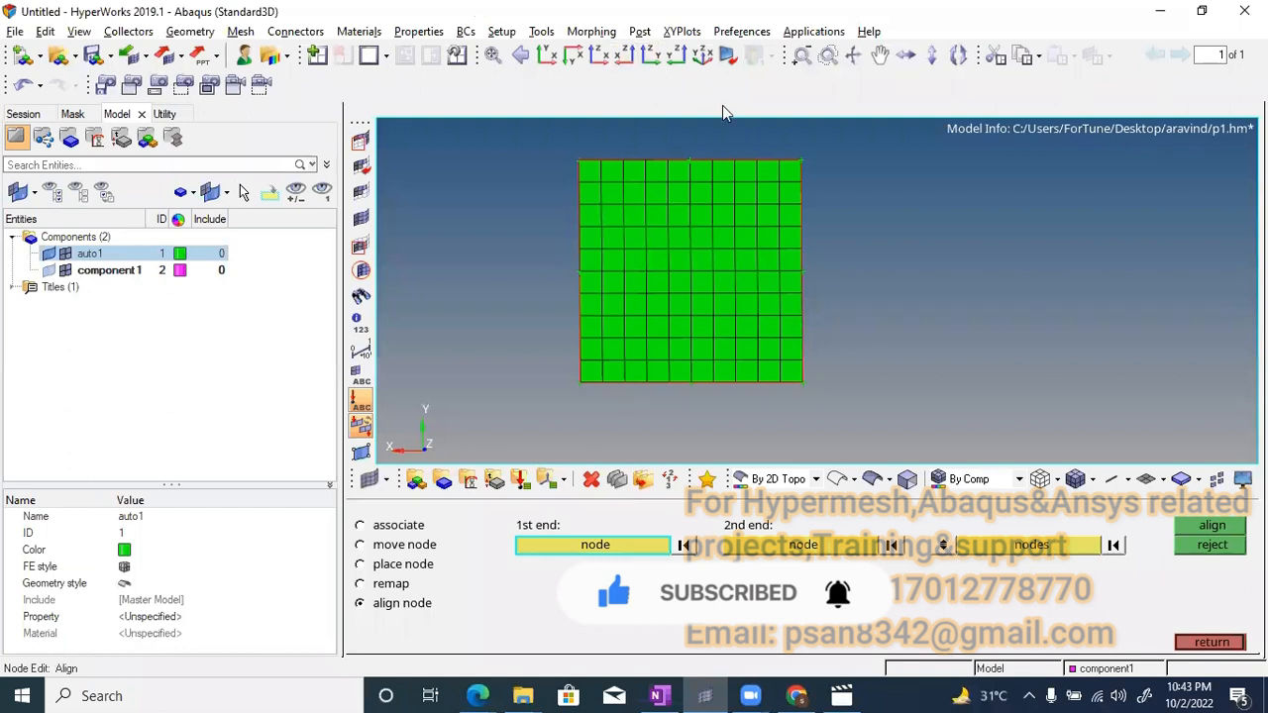
{"action": "key", "text": "F8"}
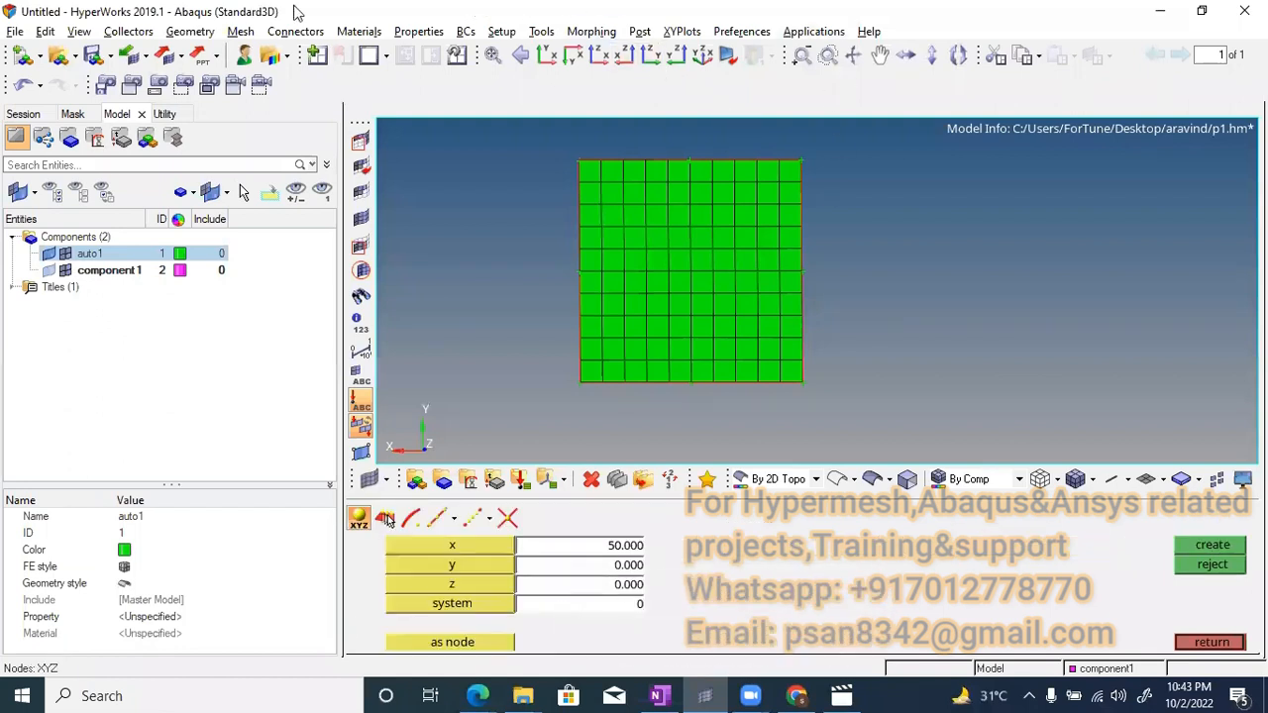
{"action": "scroll", "coordinate": [650, 343], "scroll_direction": "down", "scroll_amount": 2}
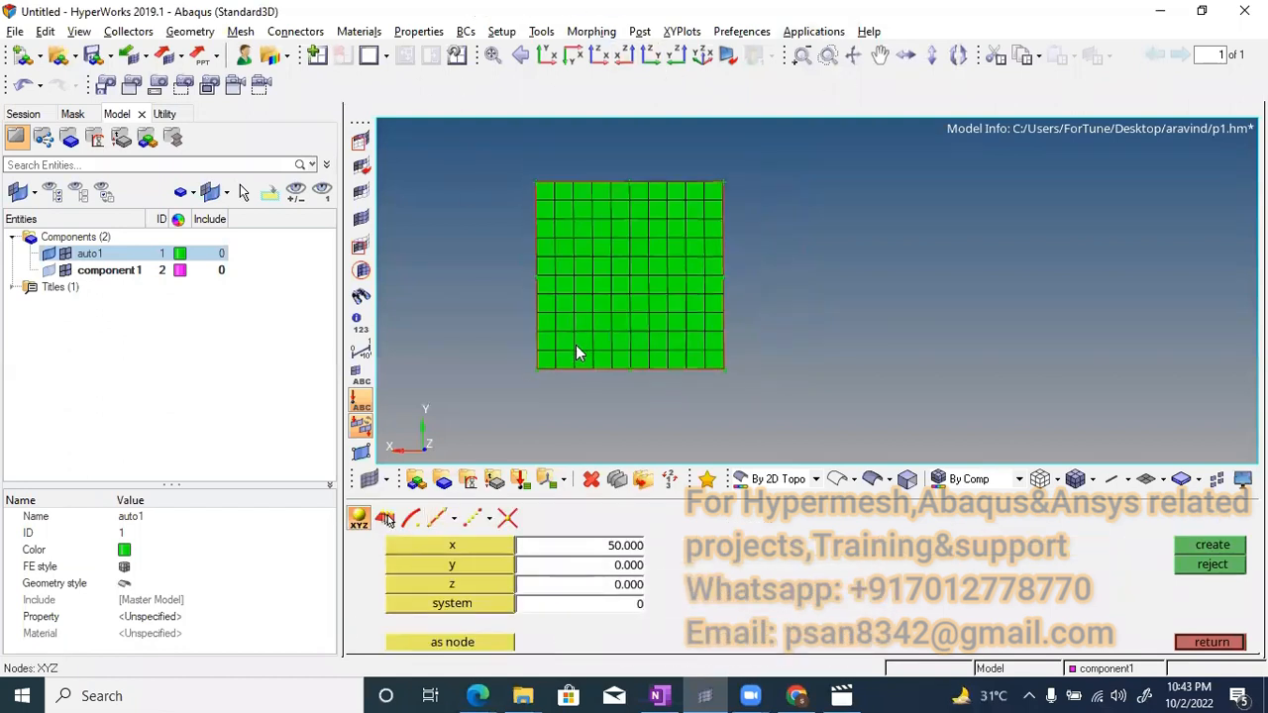
{"action": "right_click_drag", "start_coordinate": [500, 417], "coordinate": [557, 401], "text": "ctrl"}
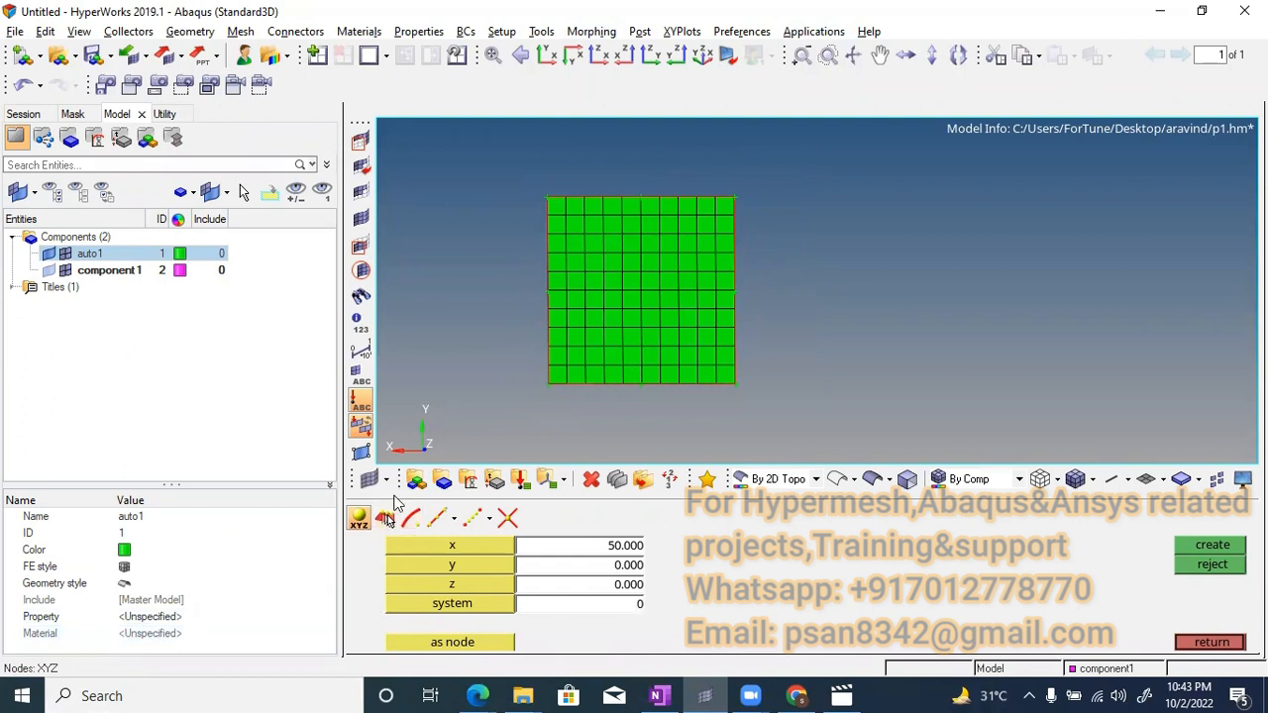
{"action": "right_click_drag", "start_coordinate": [568, 359], "coordinate": [566, 403], "text": "ctrl"}
{"action": "scroll", "coordinate": [551, 403], "scroll_direction": "up", "scroll_amount": 2, "text": "ctrl"}
{"action": "scroll", "coordinate": [552, 373], "scroll_direction": "down", "scroll_amount": 1, "text": "ctrl"}
{"action": "scroll", "coordinate": [552, 379], "scroll_direction": "down", "scroll_amount": 1, "text": "ctrl"}
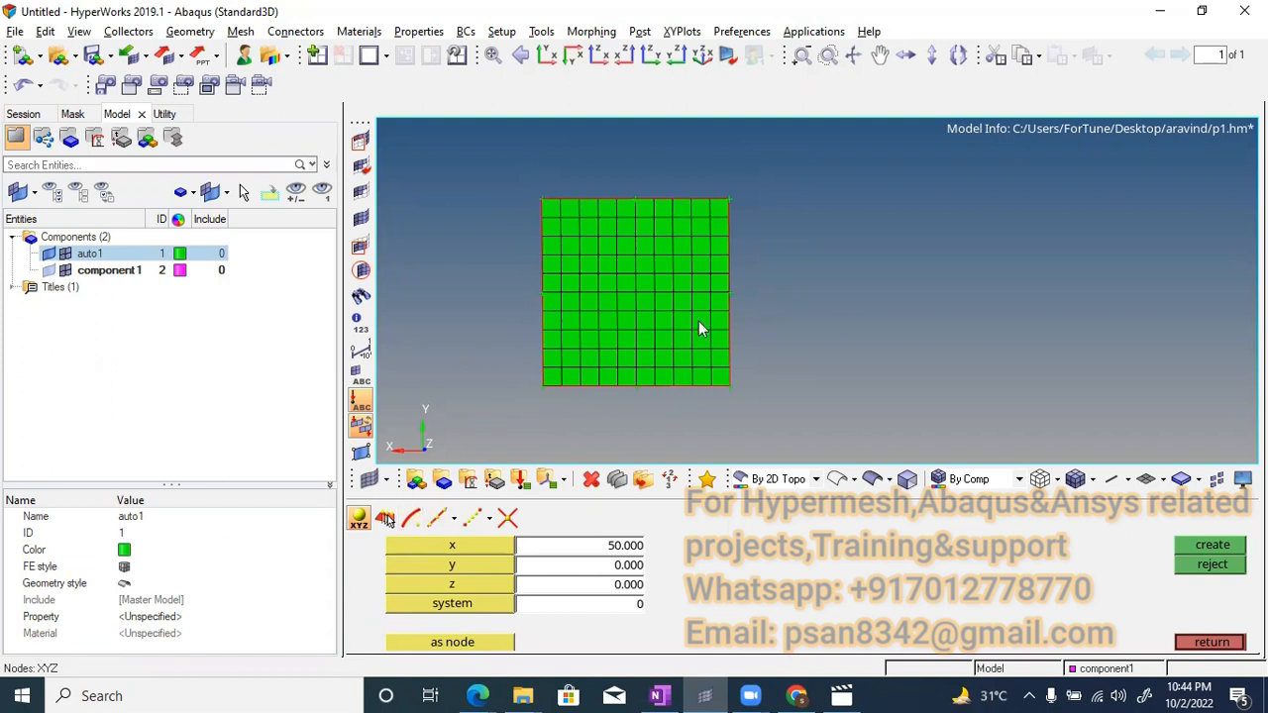
{"action": "key", "text": "F2"}
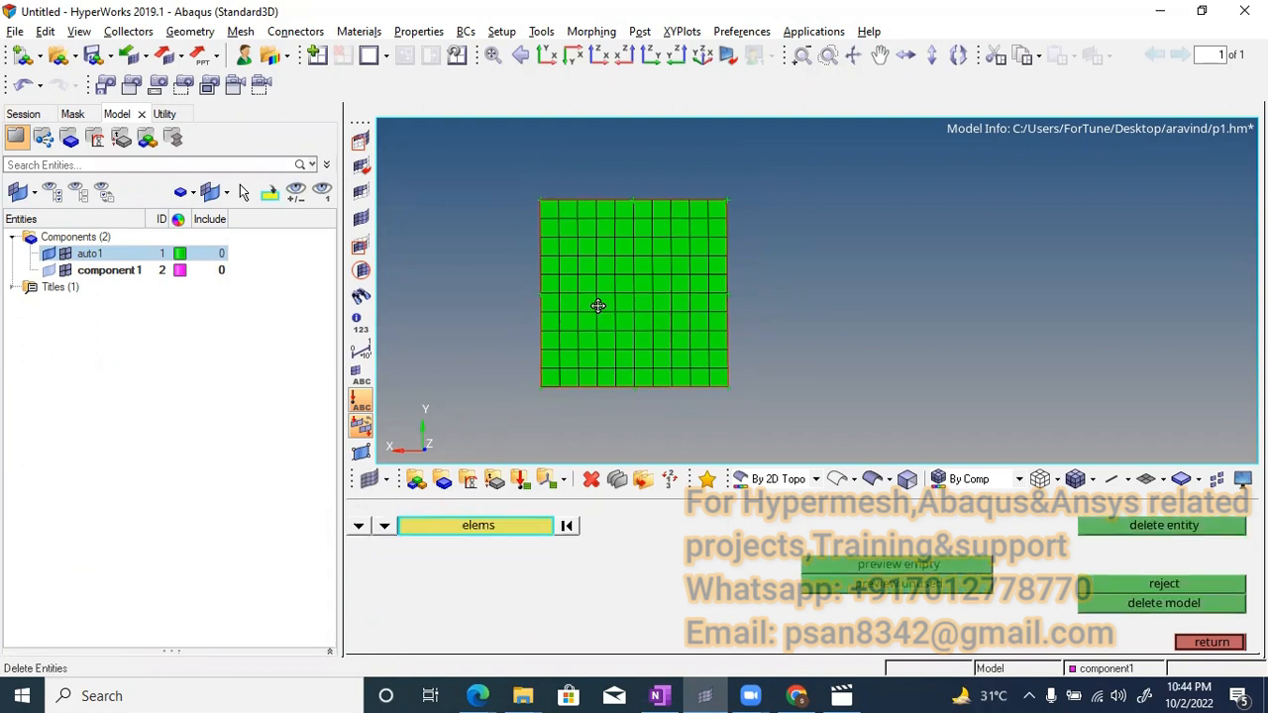
{"action": "left_click_drag", "start_coordinate": [483, 155], "coordinate": [871, 419], "text": "shift"}
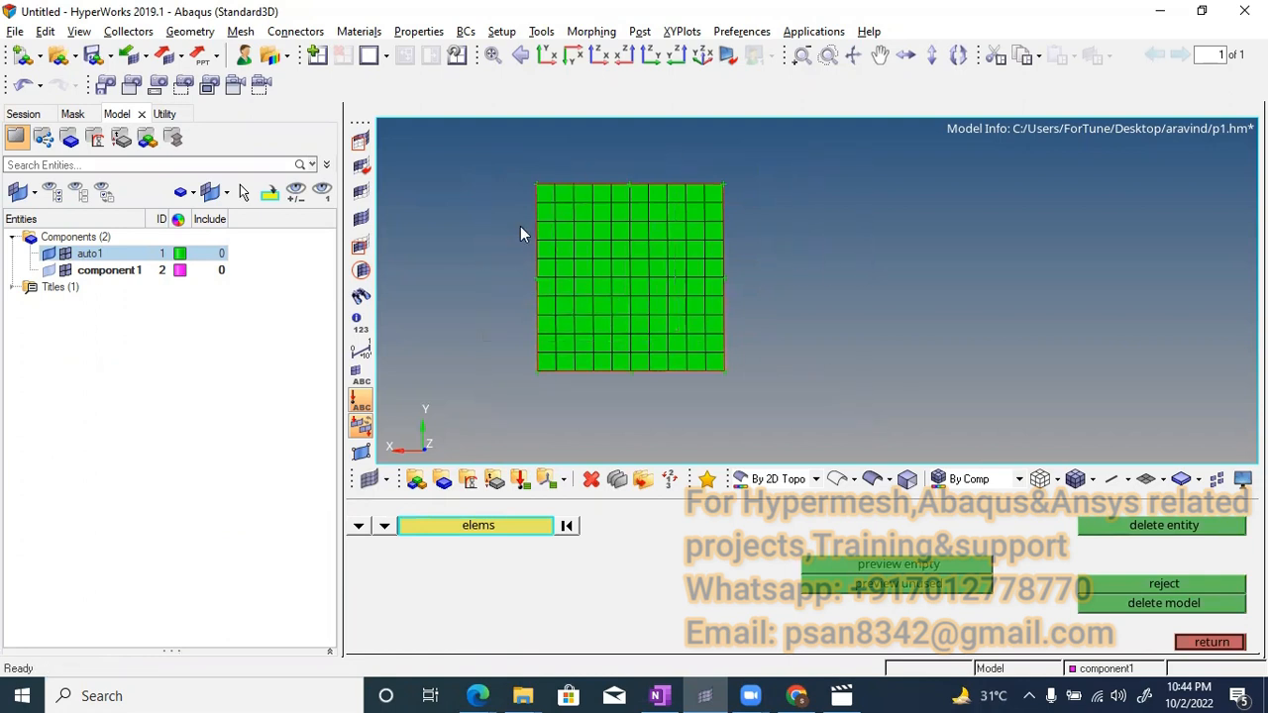
Mask all elements of the square mesh
{"action": "key", "text": "F5"}
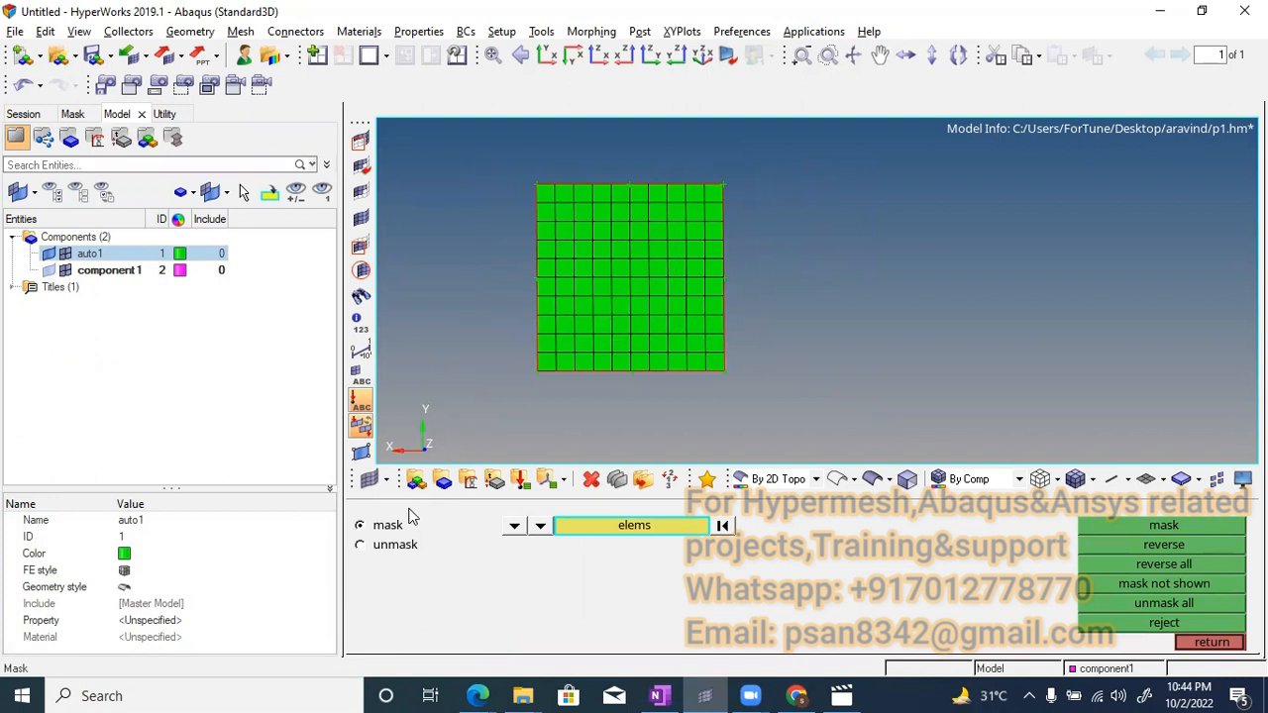
{"action": "left_click_drag", "start_coordinate": [512, 168], "coordinate": [770, 420], "text": "shift"}
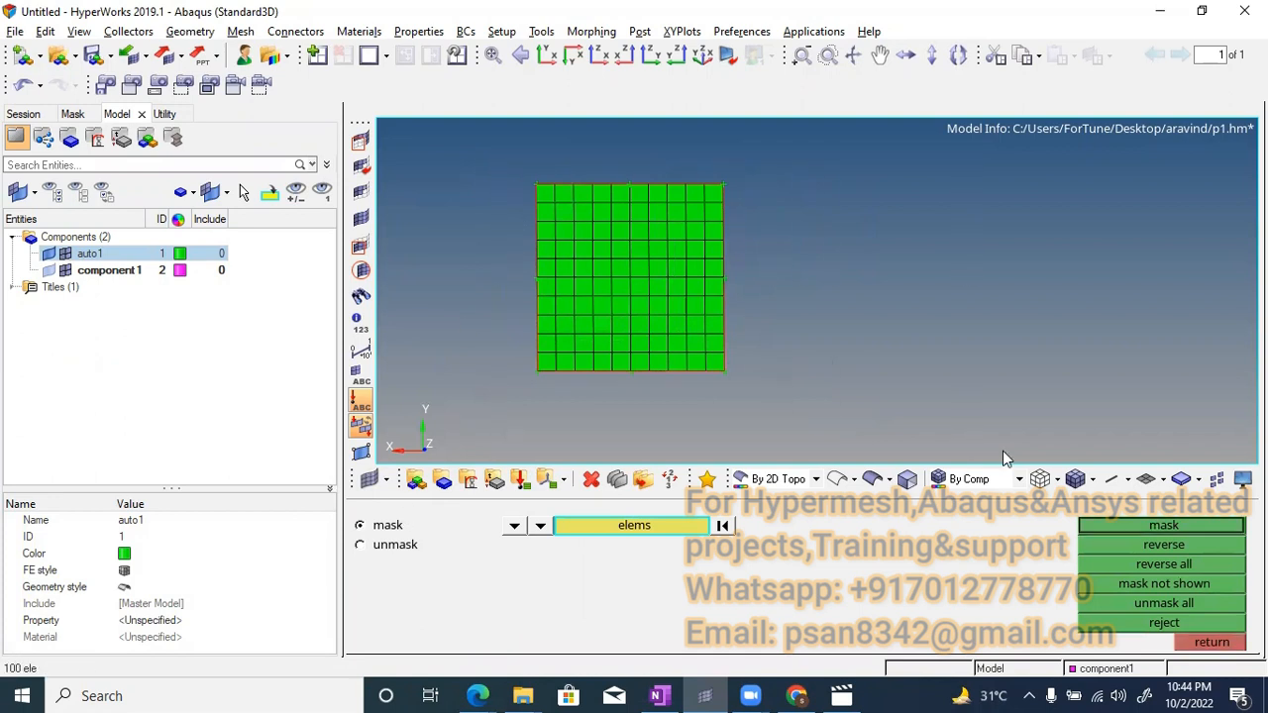
{"action": "left_click", "coordinate": [1189, 526]}
{"action": "scroll", "coordinate": [648, 296], "scroll_direction": "up", "scroll_amount": 3, "text": "ctrl"}
{"action": "right_click_drag", "start_coordinate": [644, 296], "coordinate": [684, 302], "text": "ctrl"}
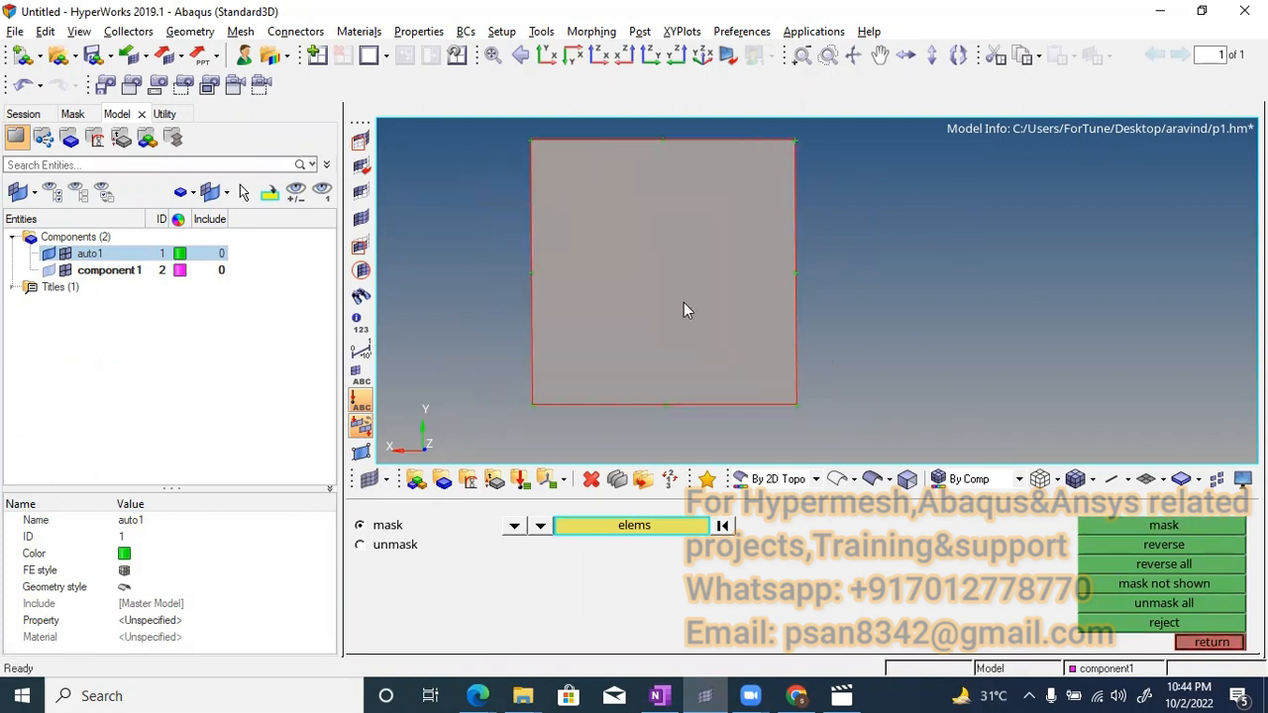
{"action": "key", "text": "Escape"}
Mask the square surface, using surfs as the entity type
{"action": "key", "text": "F8"}
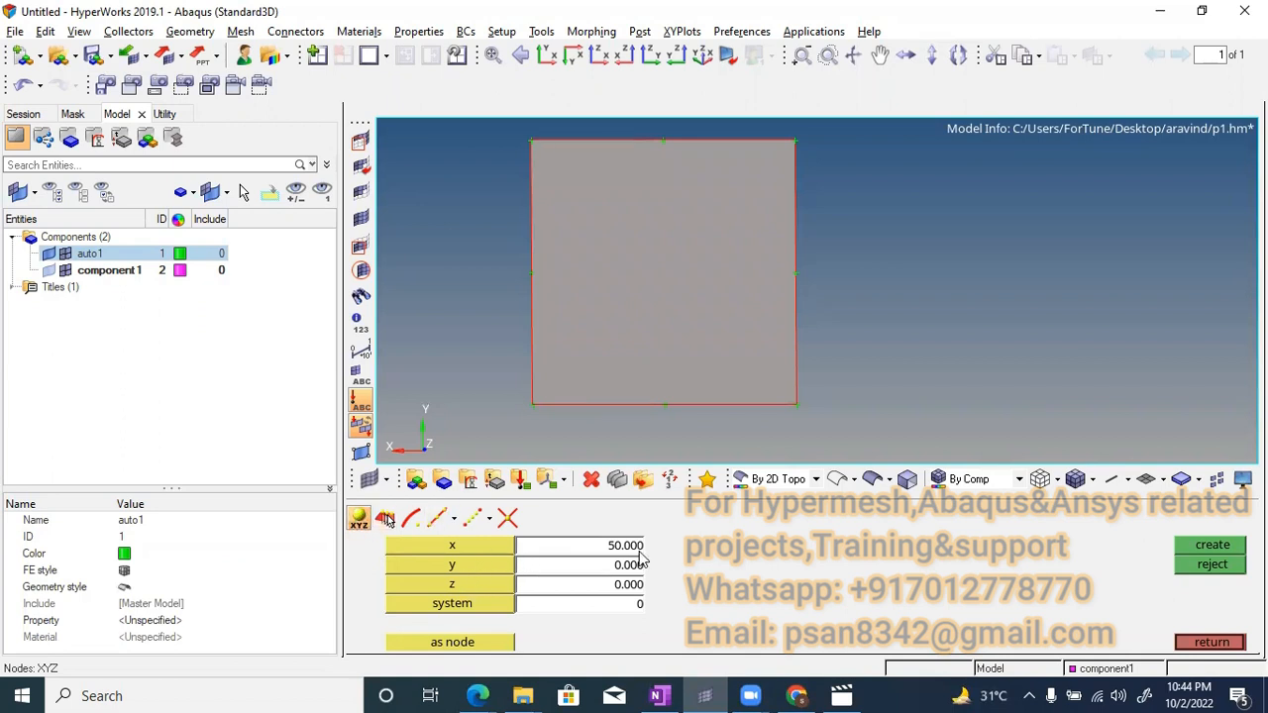
{"action": "scroll", "coordinate": [650, 373], "scroll_direction": "down", "scroll_amount": 2}
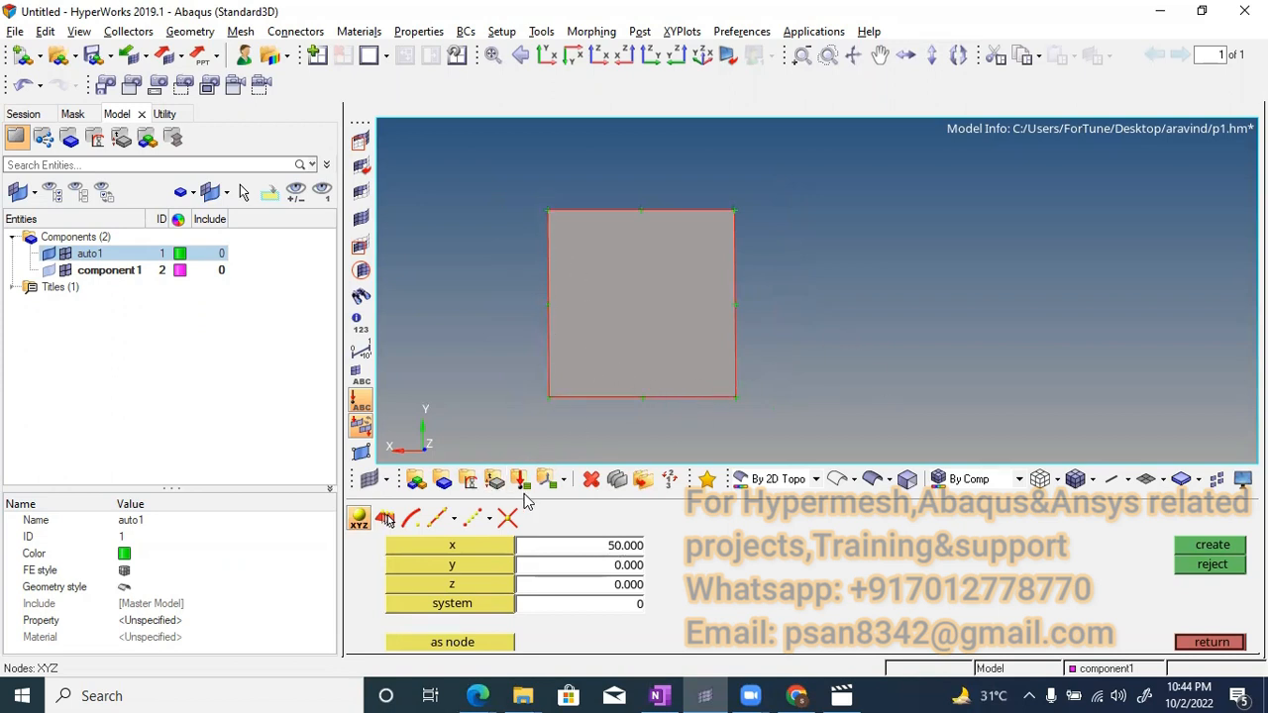
{"action": "left_click", "coordinate": [593, 486]}
{"action": "left_click", "coordinate": [528, 526]}
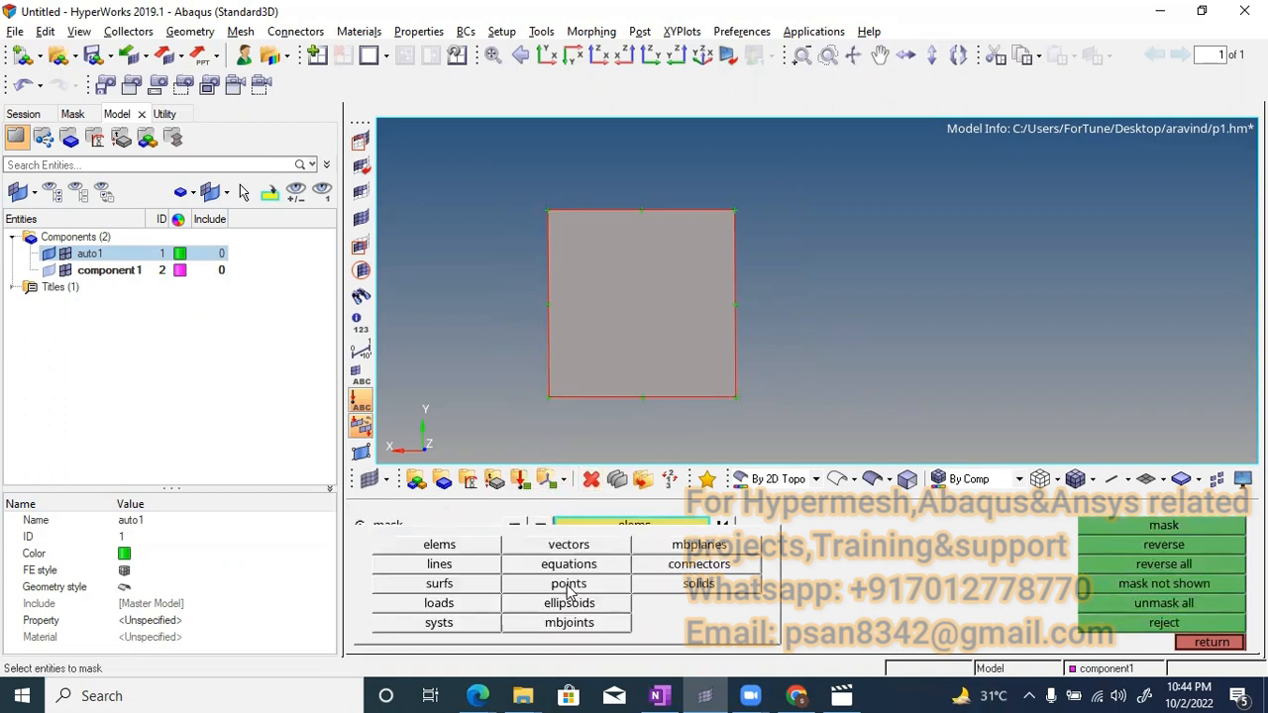
{"action": "left_click", "coordinate": [495, 584]}
{"action": "left_click", "coordinate": [594, 263]}
{"action": "left_click", "coordinate": [1147, 533]}
Mask all the square's boundary lines, using lines as the entity type
{"action": "left_click", "coordinate": [514, 526]}
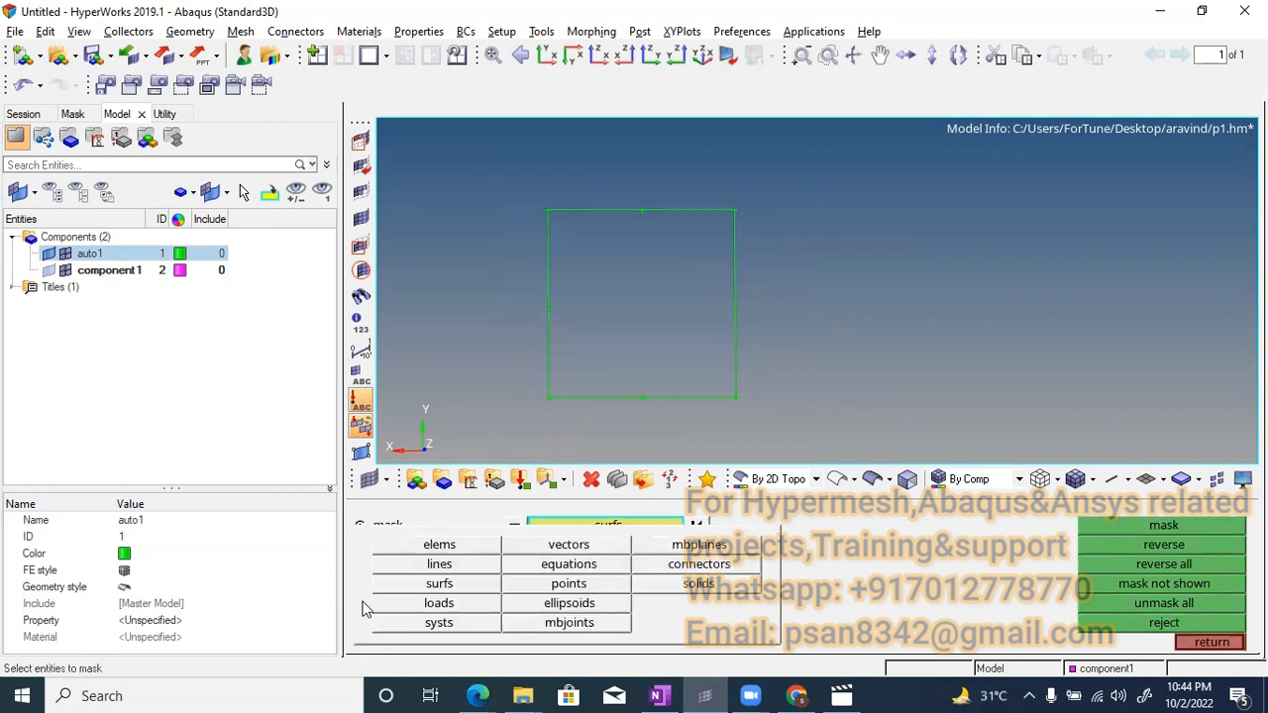
{"action": "left_click", "coordinate": [432, 568]}
{"action": "left_click_drag", "start_coordinate": [522, 180], "coordinate": [750, 426], "text": "shift"}
{"action": "left_click", "coordinate": [1144, 527]}
{"action": "key", "text": "Escape"}
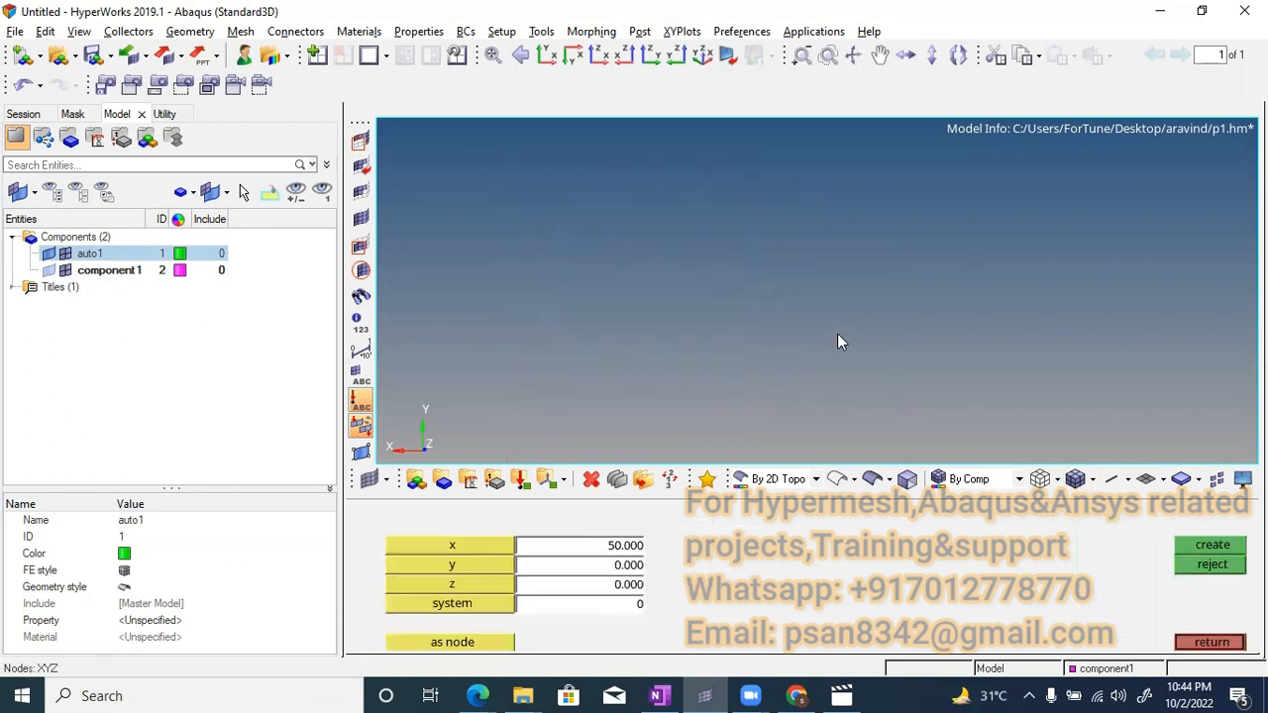
{"action": "key", "text": "Escape"}
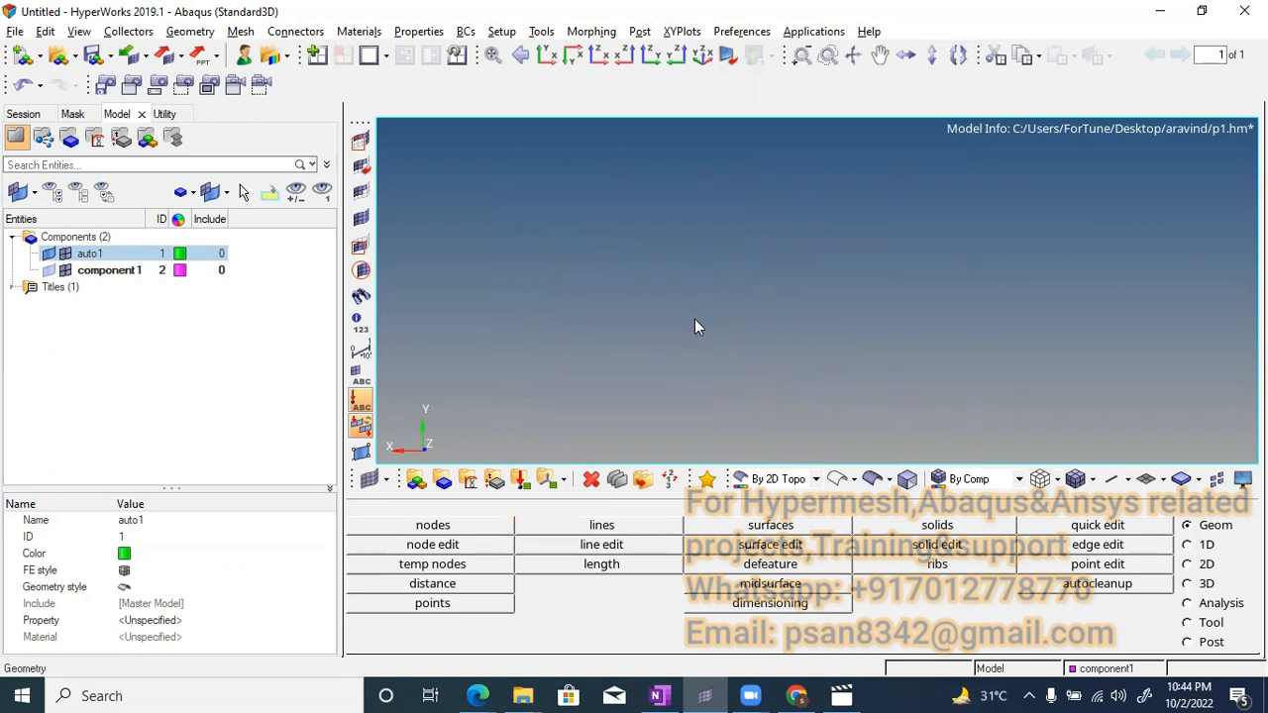
Create a node by coordinates at x 0, y 50, z 0 and reject it
{"action": "key", "text": "F8"}
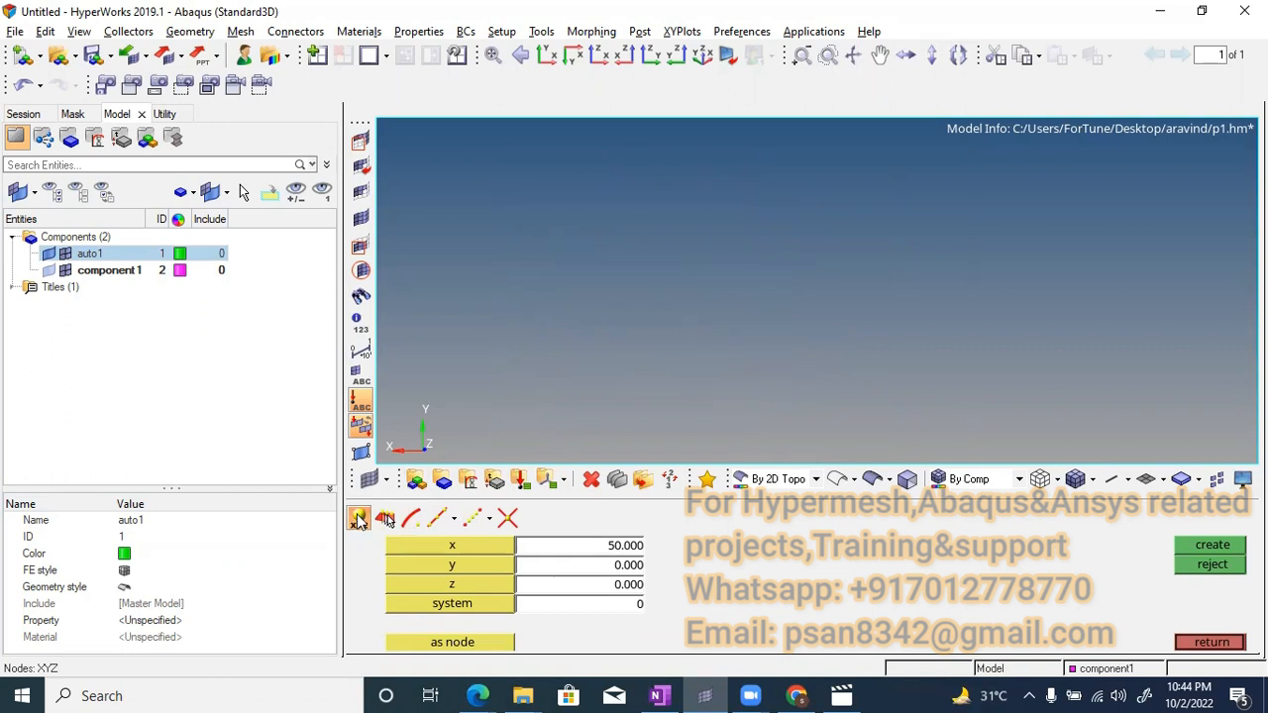
{"action": "left_click", "coordinate": [617, 551]}
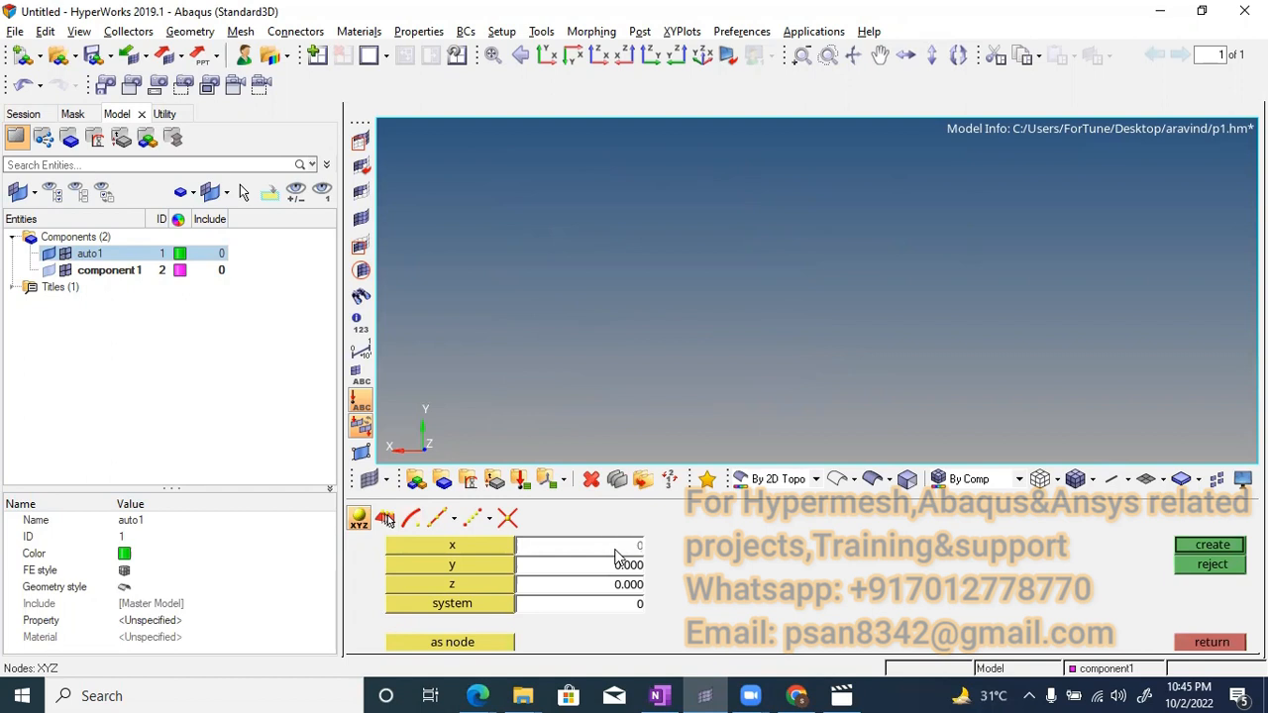
{"action": "left_click", "coordinate": [618, 566]}
{"action": "type", "text": "50"}
{"action": "key", "text": "Return"}
{"action": "left_click", "coordinate": [1218, 553]}
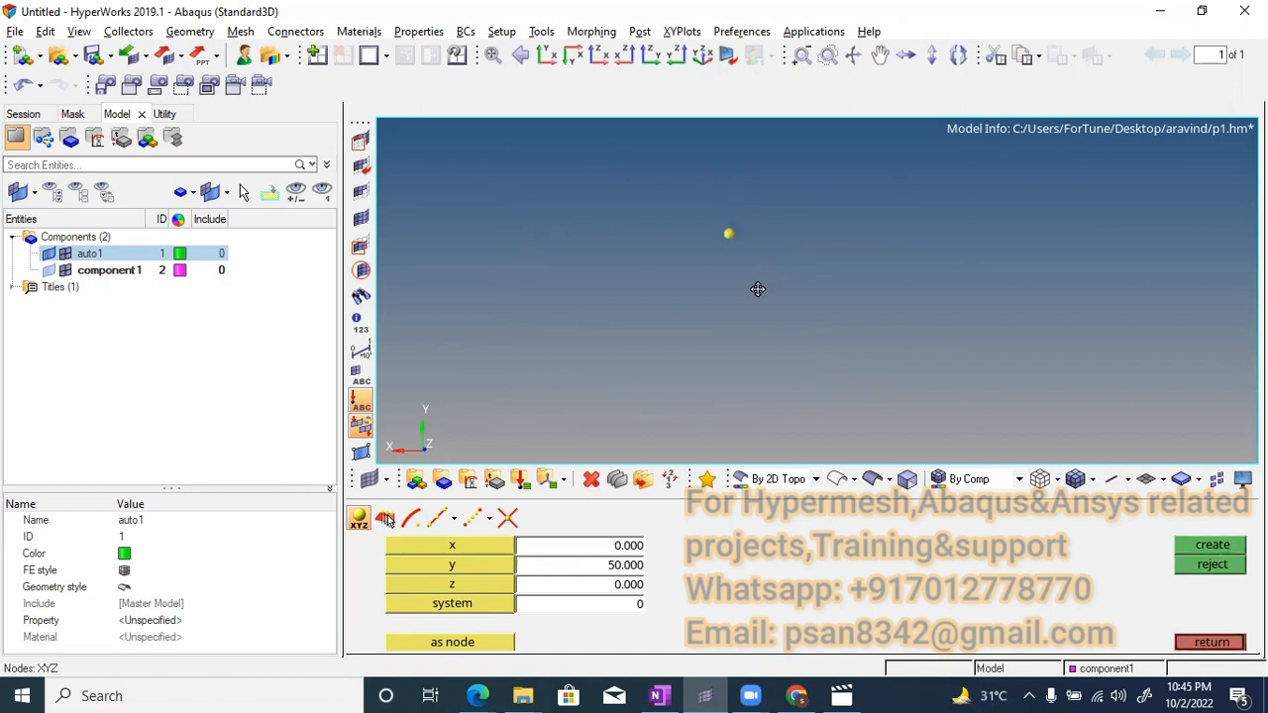
{"action": "left_click", "coordinate": [1209, 567]}
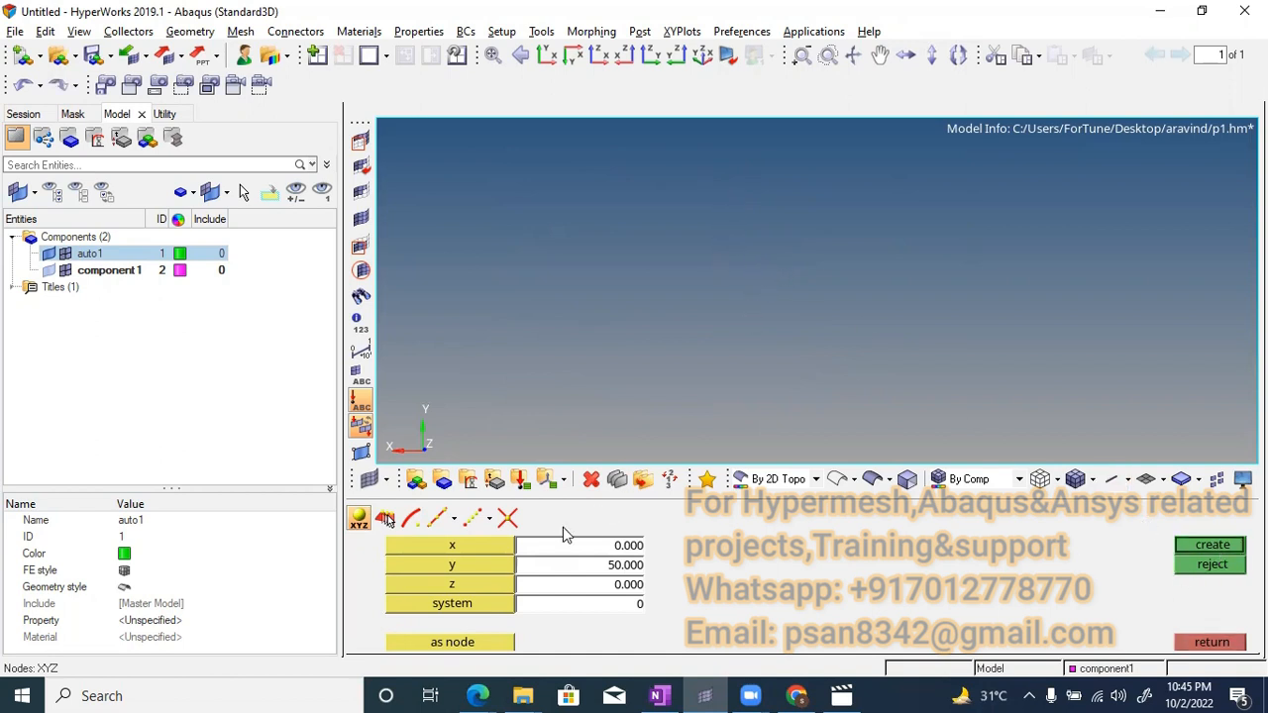
Create a node at the origin with x, y and z set to 0
{"action": "double_click", "coordinate": [611, 565]}
{"action": "type", "text": "0"}
{"action": "key", "text": "Return"}
{"action": "left_click", "coordinate": [1193, 546]}
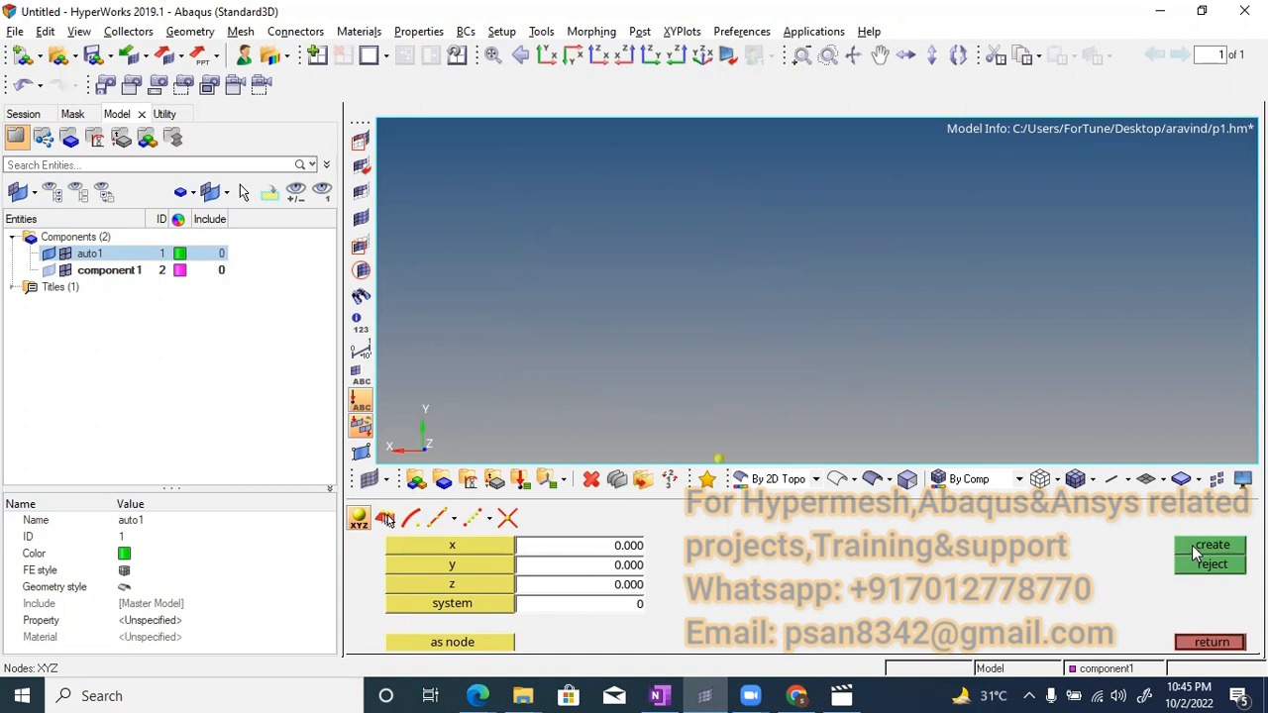
{"action": "right_click_drag", "start_coordinate": [722, 442], "coordinate": [630, 394], "text": "ctrl"}
Create a node at x 0, y 50, z 0, using the XYZ method
{"action": "left_click", "coordinate": [624, 567]}
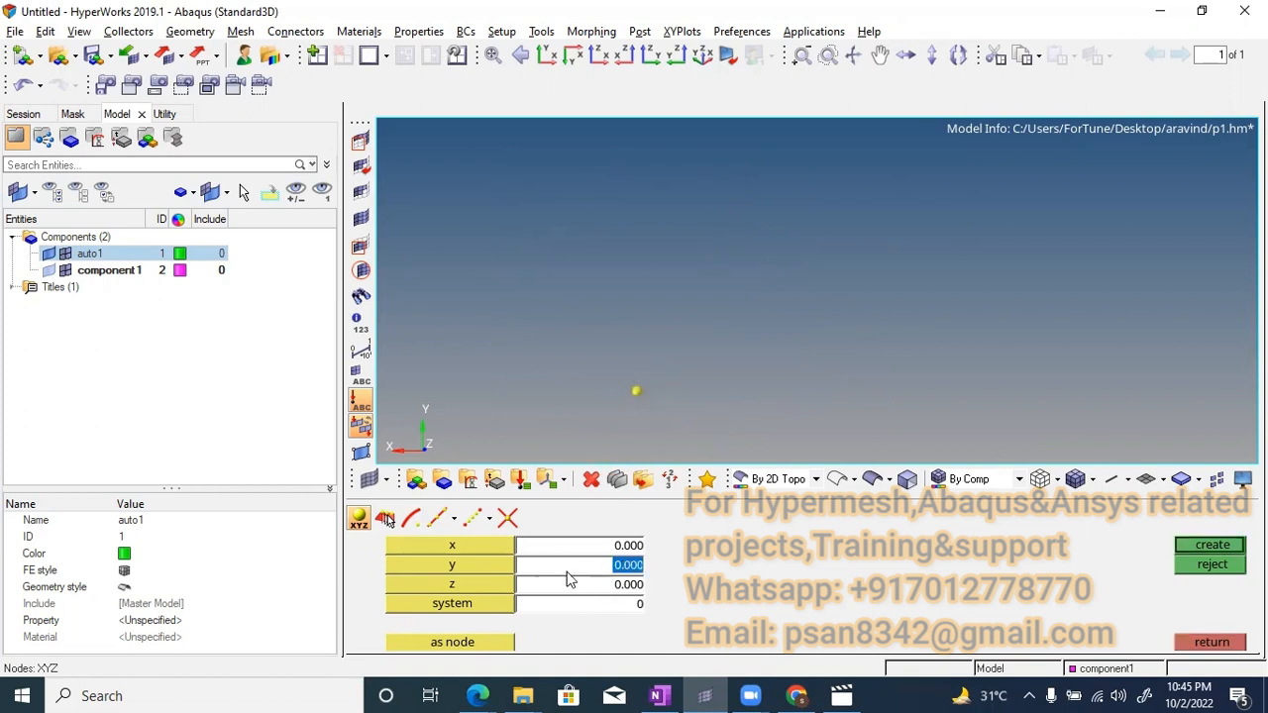
{"action": "type", "text": "50"}
{"action": "key", "text": "Return"}
{"action": "left_click", "coordinate": [1212, 550]}
{"action": "scroll", "coordinate": [862, 309], "scroll_direction": "down", "scroll_amount": 8, "text": "ctrl"}
{"action": "right_click_drag", "start_coordinate": [857, 311], "coordinate": [747, 353], "text": "ctrl"}
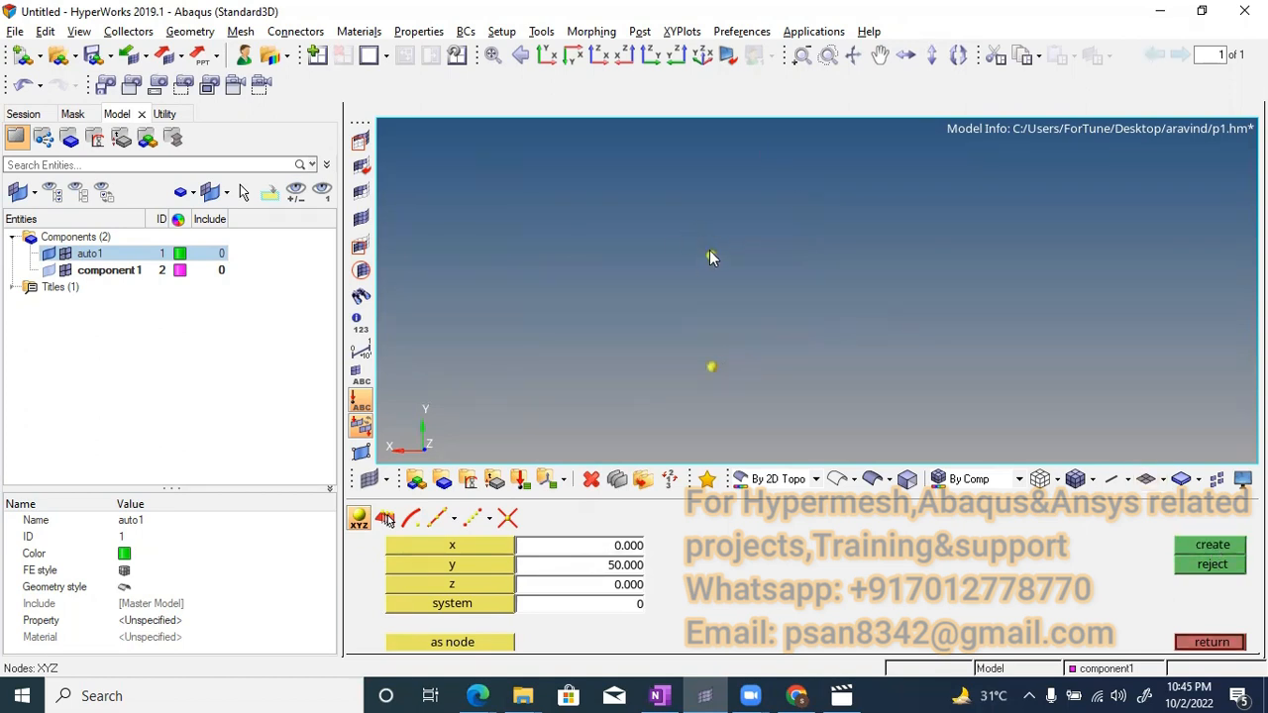
{"action": "right_click_drag", "start_coordinate": [711, 260], "coordinate": [669, 276], "text": "ctrl"}
Create a node at x 50, y 50, z 0
{"action": "left_click", "coordinate": [635, 546]}
{"action": "type", "text": "50"}
{"action": "key", "text": "Return"}
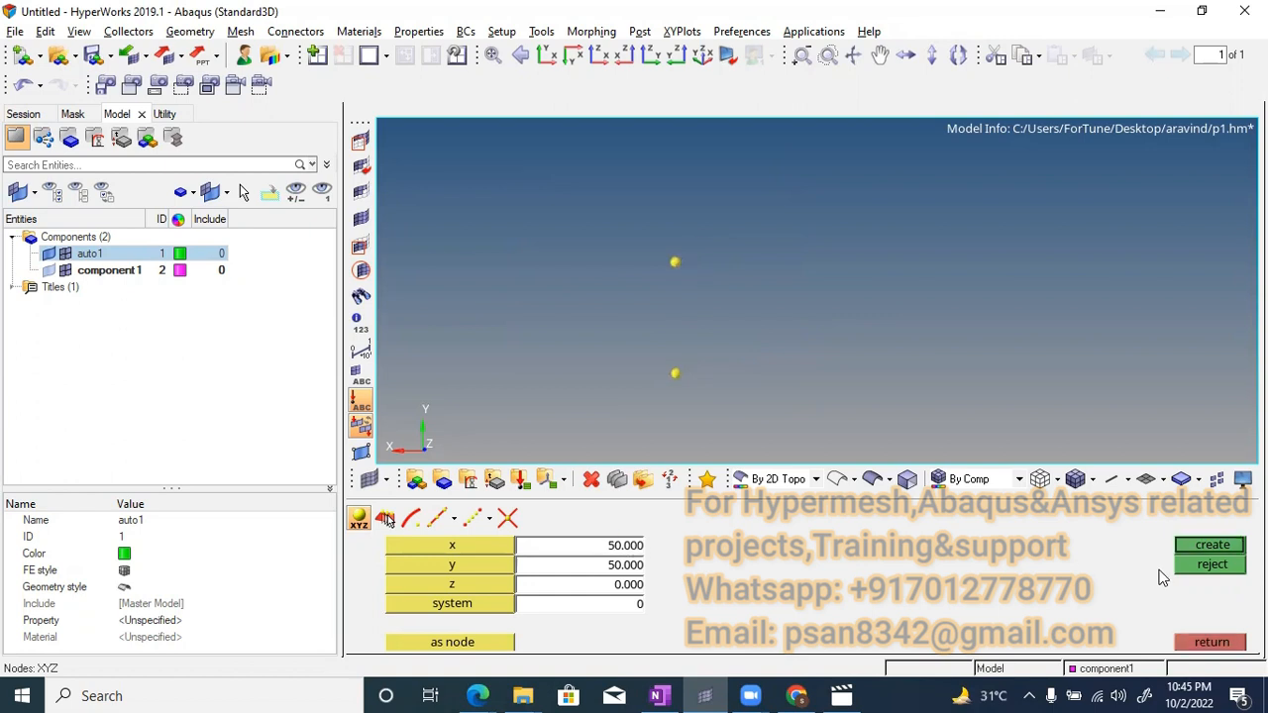
{"action": "left_click", "coordinate": [1211, 545]}
{"action": "right_click_drag", "start_coordinate": [599, 302], "coordinate": [637, 307], "text": "ctrl"}
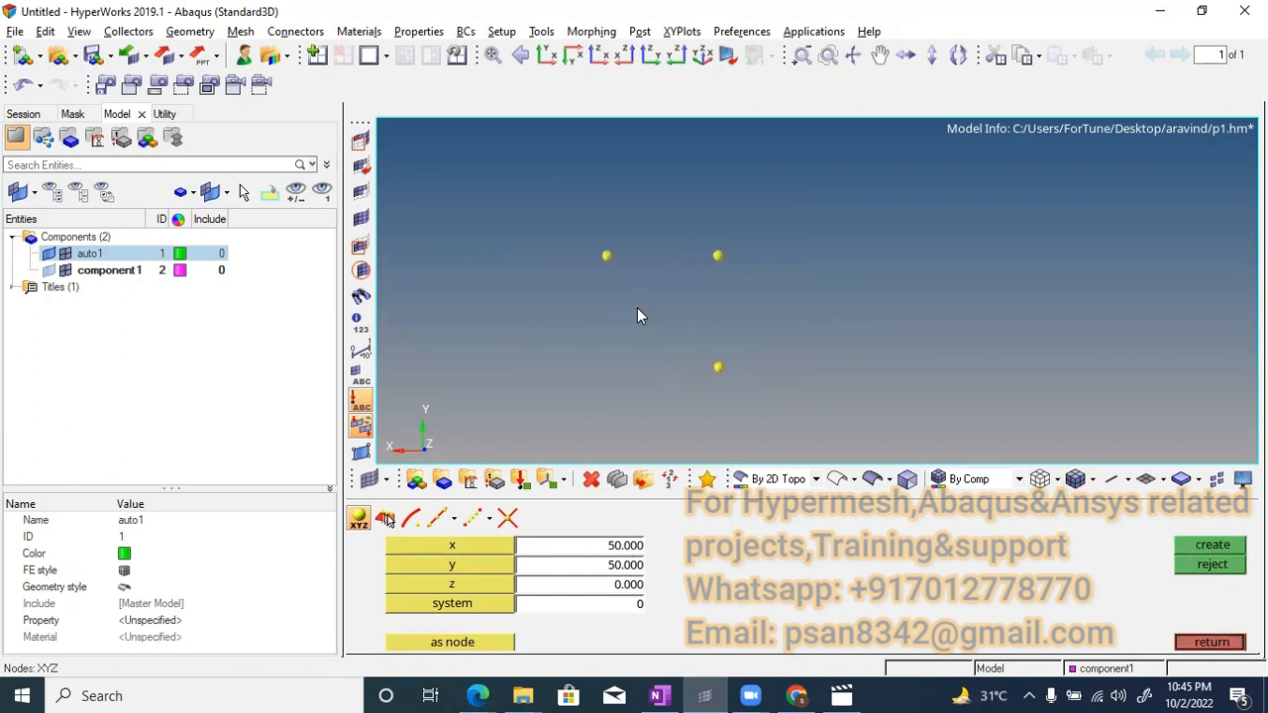
{"action": "left_click", "coordinate": [616, 565]}
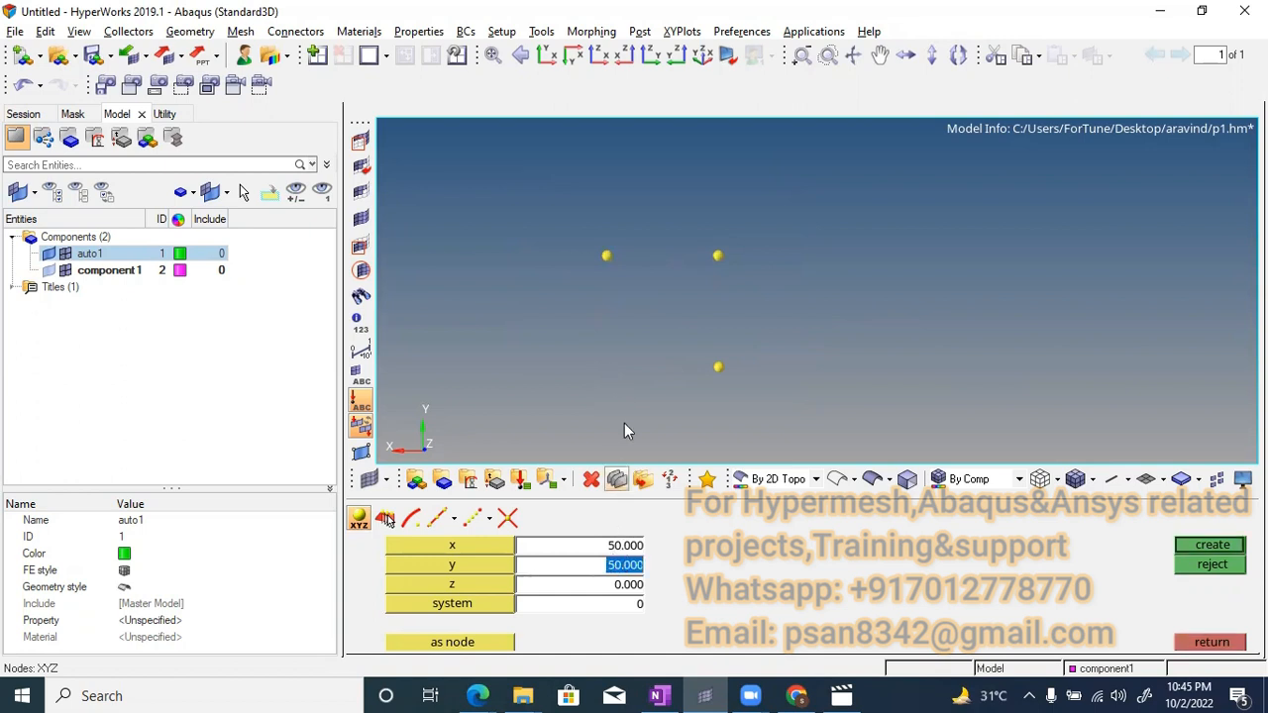
{"action": "right_click_drag", "start_coordinate": [621, 274], "coordinate": [614, 280], "text": "ctrl"}
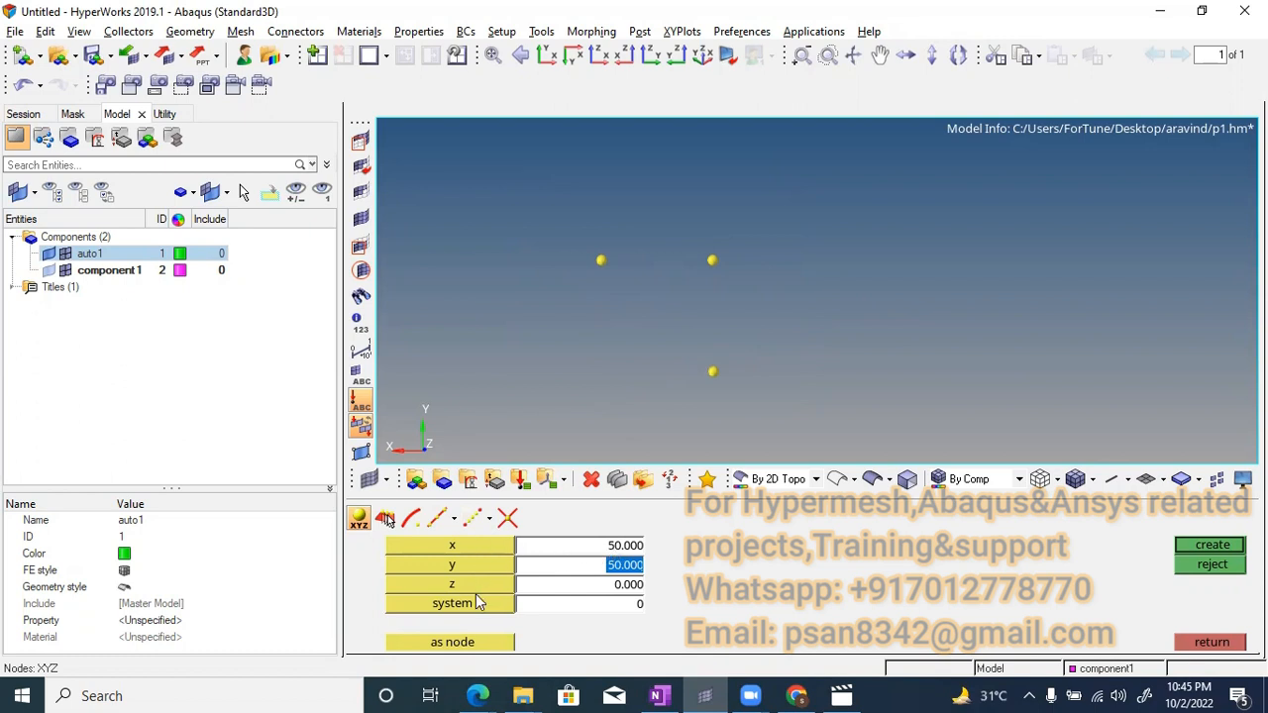
{"action": "left_click", "coordinate": [576, 371]}
Unmask all the hidden elements, surfaces and lines
{"action": "key", "text": "Escape"}
{"action": "key", "text": "F5"}
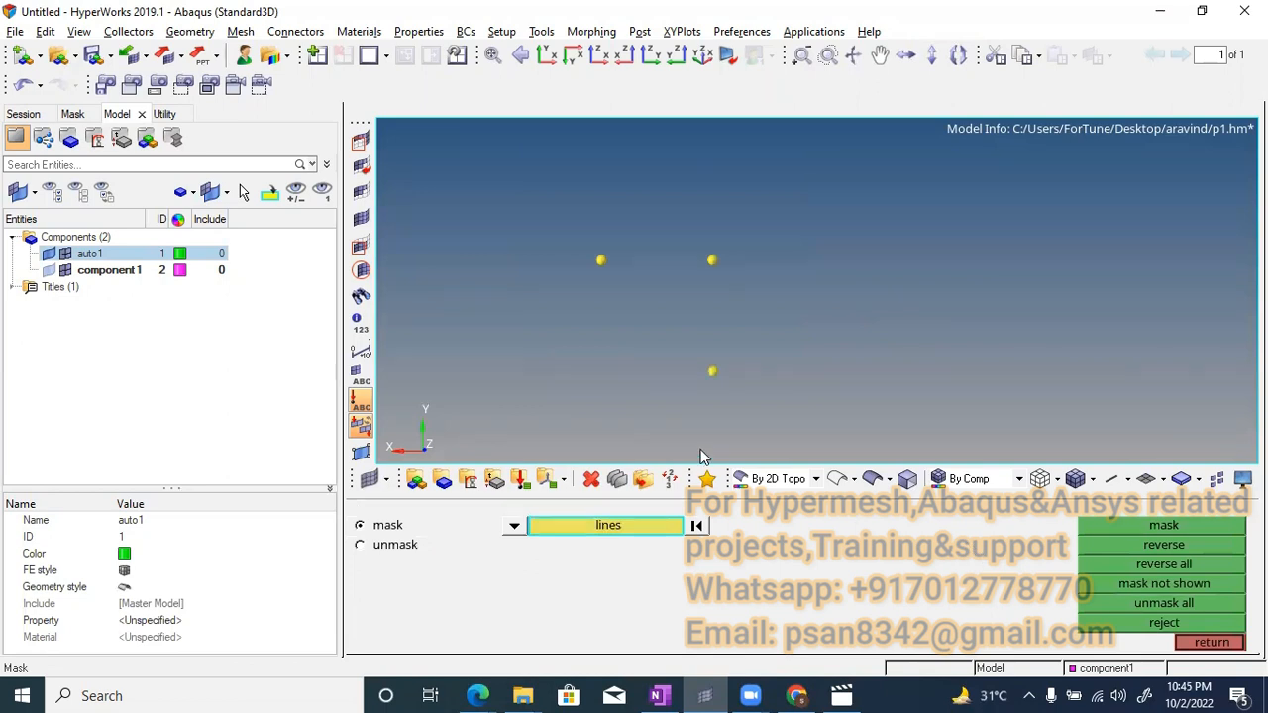
{"action": "left_click", "coordinate": [1169, 601]}
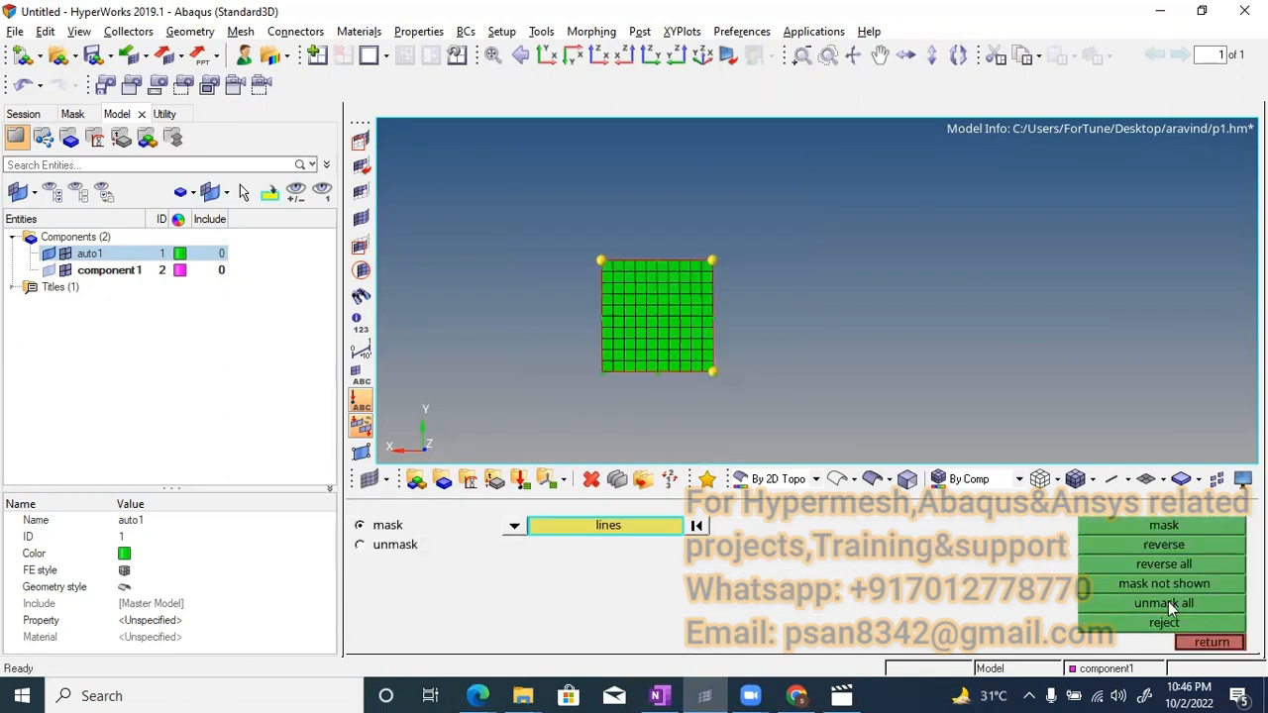
{"action": "scroll", "coordinate": [639, 354], "scroll_direction": "up", "scroll_amount": 3}
{"action": "key", "text": "Escape"}
{"action": "key", "text": "d"}
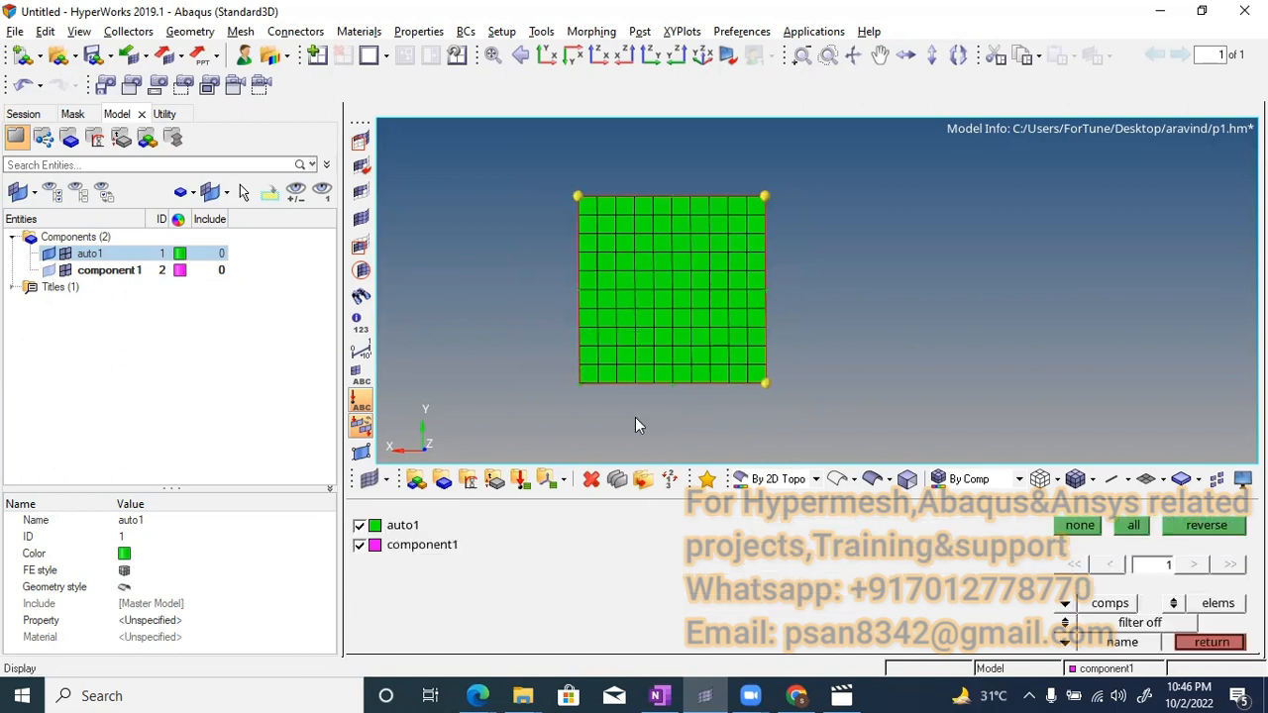
Mask all mesh elements again, leaving the square surface and its boundary lines displayed
{"action": "key", "text": "F5"}
{"action": "left_click_drag", "start_coordinate": [541, 185], "coordinate": [783, 396], "text": "shift"}
{"action": "left_click", "coordinate": [514, 525]}
{"action": "left_click", "coordinate": [439, 541]}
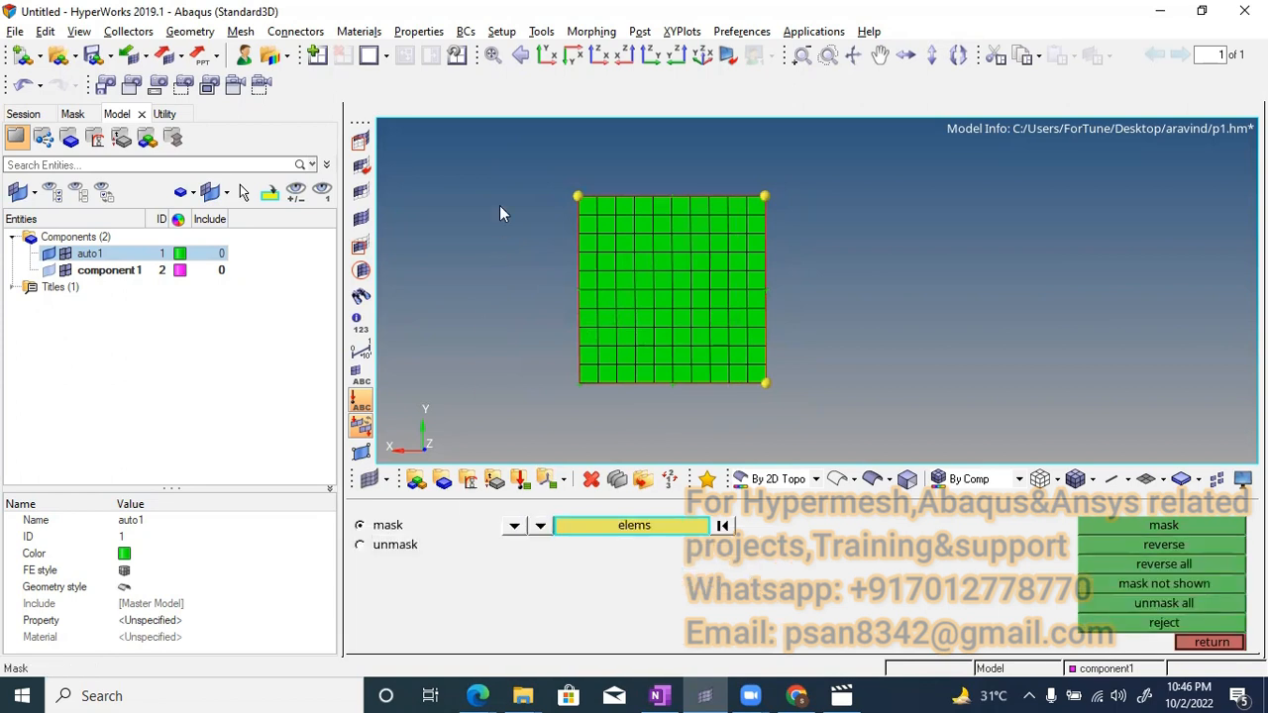
{"action": "left_click_drag", "start_coordinate": [499, 205], "coordinate": [787, 401], "text": "shift"}
{"action": "left_click", "coordinate": [1203, 527]}
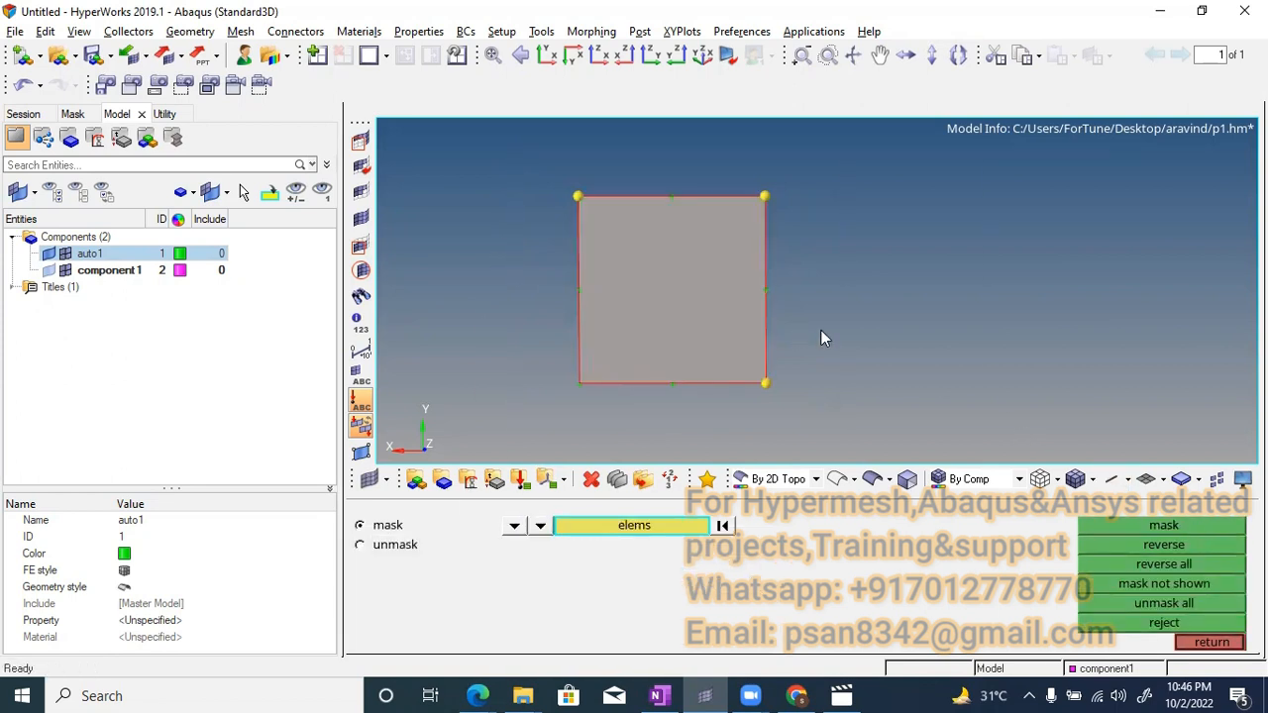
{"action": "key", "text": "Escape"}
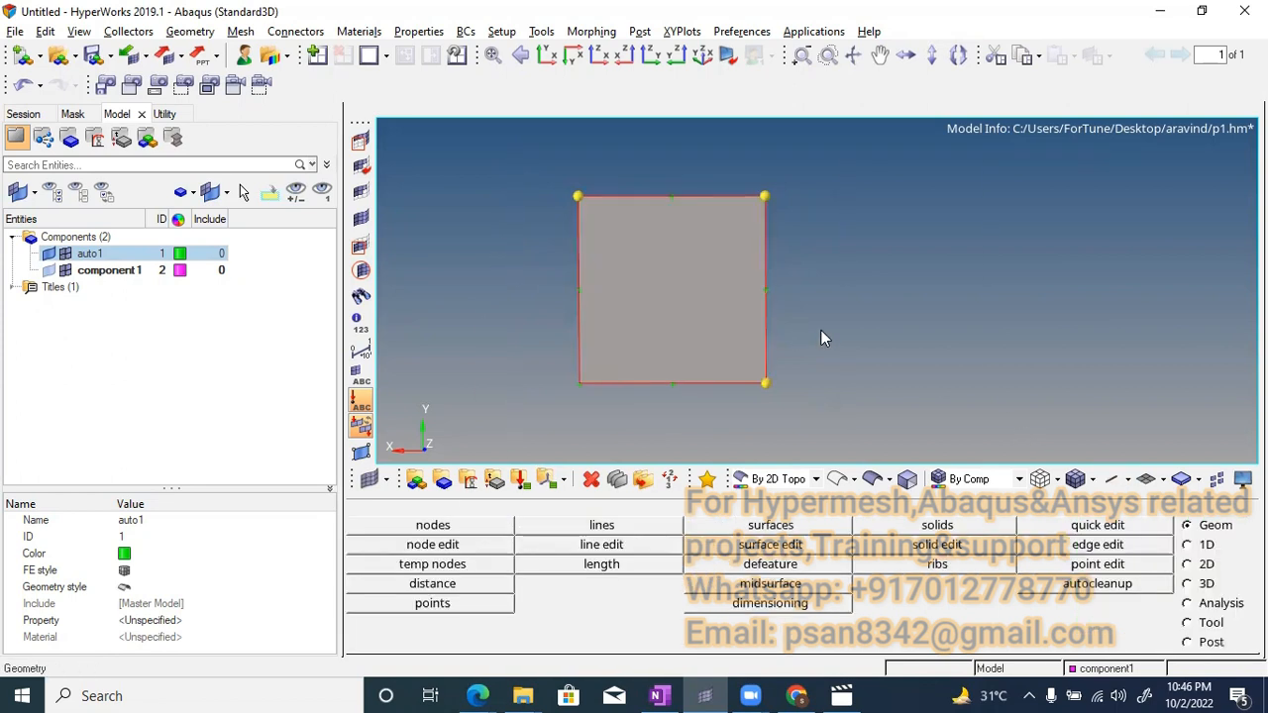
Create about fourteen nodes on the square surface with the On Geometry method set to Surfs, scattering some and placing others along a curve
{"action": "key", "text": "F8"}
{"action": "left_click", "coordinate": [386, 519]}
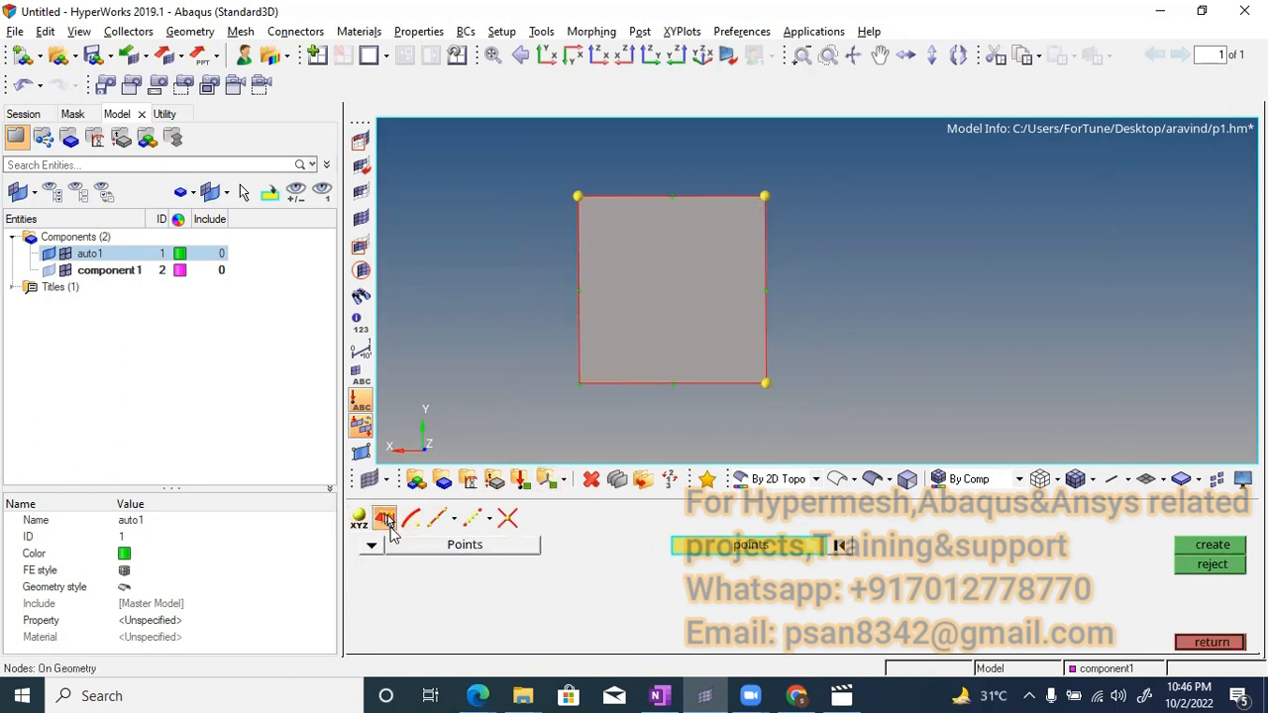
{"action": "left_click", "coordinate": [366, 545]}
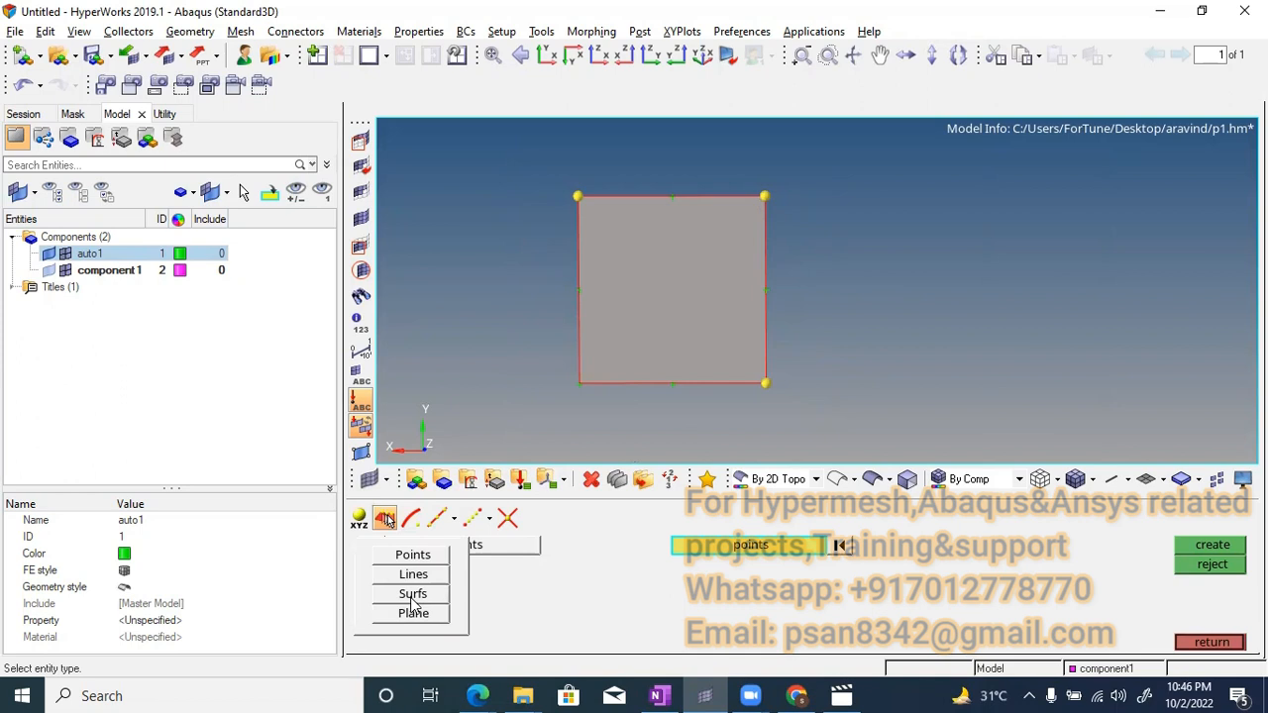
{"action": "left_click", "coordinate": [413, 595]}
{"action": "scroll", "coordinate": [615, 337], "scroll_direction": "up", "scroll_amount": 2}
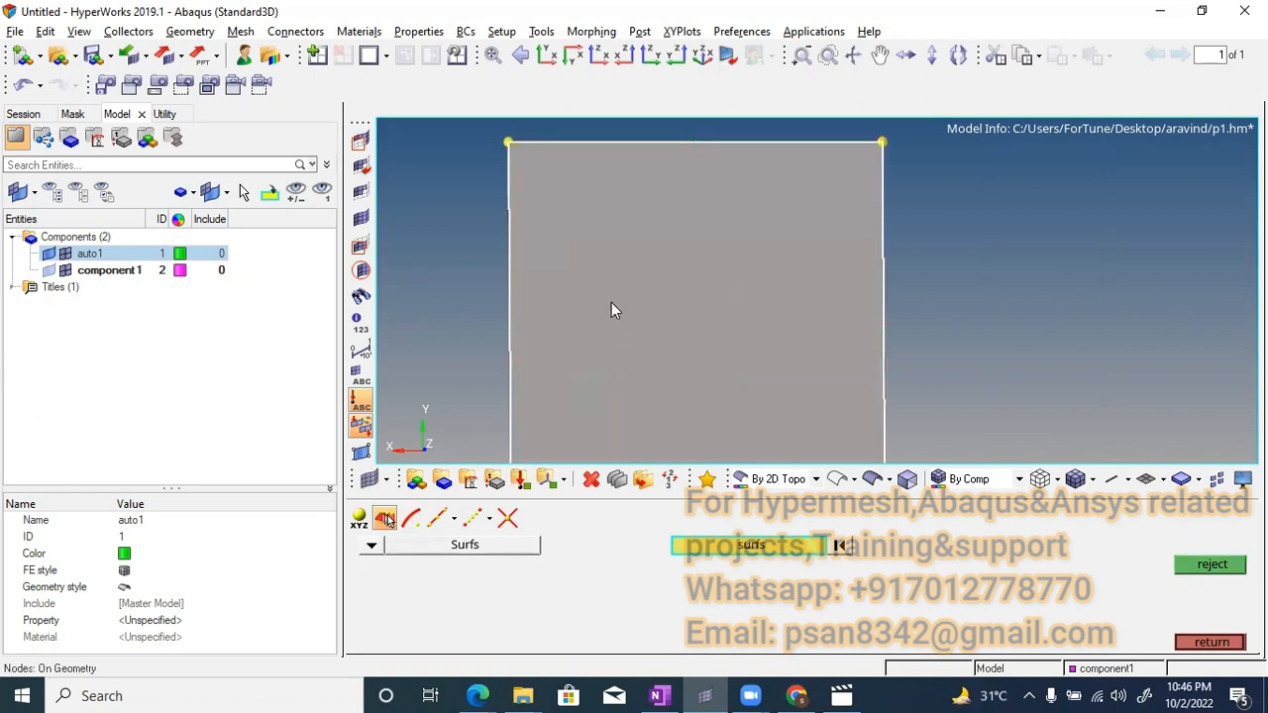
{"action": "left_click", "coordinate": [614, 294]}
{"action": "left_click", "coordinate": [708, 293]}
{"action": "left_click", "coordinate": [658, 341]}
{"action": "left_click", "coordinate": [707, 354]}
{"action": "left_click", "coordinate": [774, 345]}
{"action": "left_click", "coordinate": [783, 227]}
{"action": "left_click", "coordinate": [589, 173]}
{"action": "left_click", "coordinate": [562, 249]}
{"action": "left_click", "coordinate": [559, 290]}
{"action": "left_click", "coordinate": [562, 329]}
{"action": "left_click", "coordinate": [593, 370]}
{"action": "left_click", "coordinate": [629, 387]}
{"action": "left_click", "coordinate": [696, 410]}
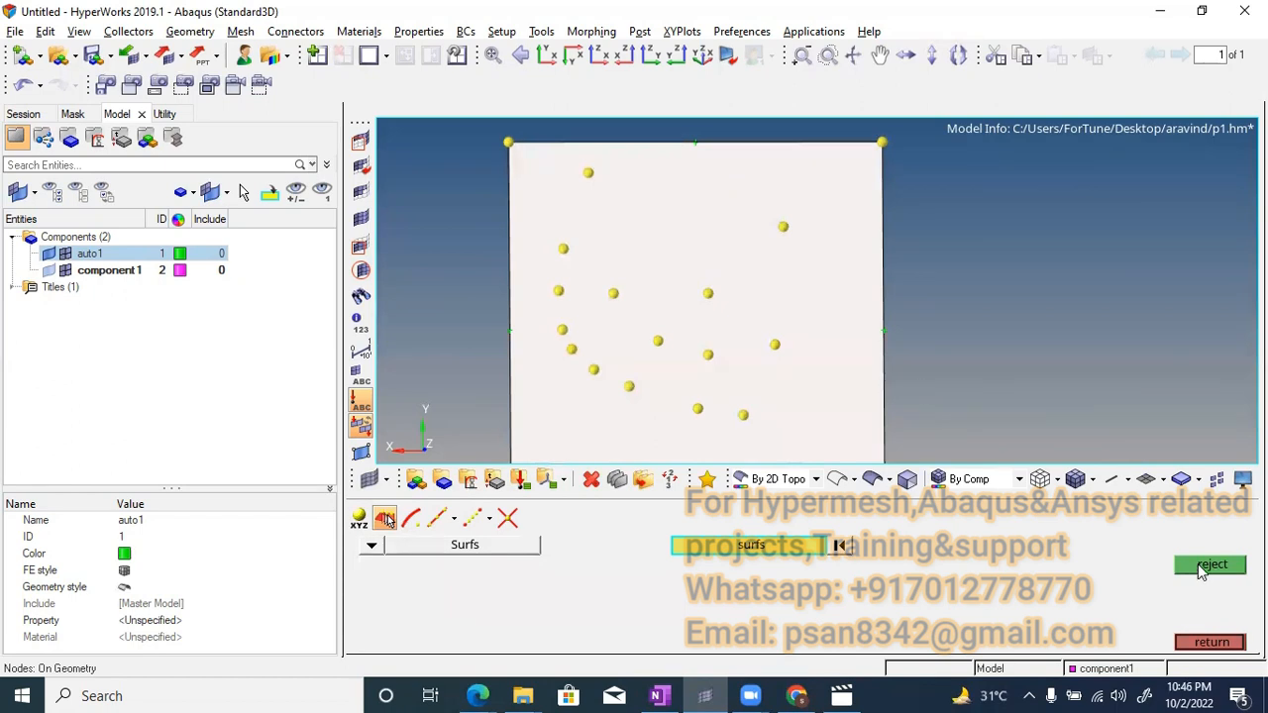
{"action": "scroll", "coordinate": [868, 342], "scroll_direction": "down", "scroll_amount": 2}
{"action": "key", "text": "Escape"}
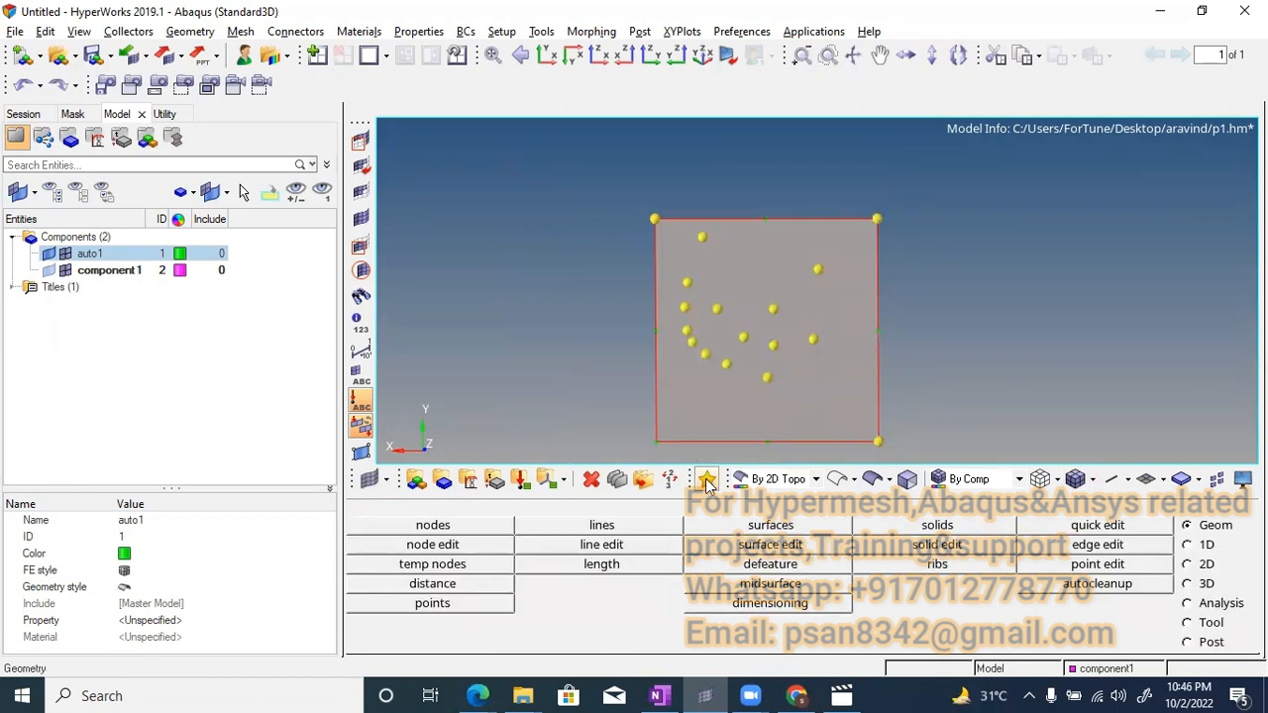
{"action": "left_click", "coordinate": [770, 544]}
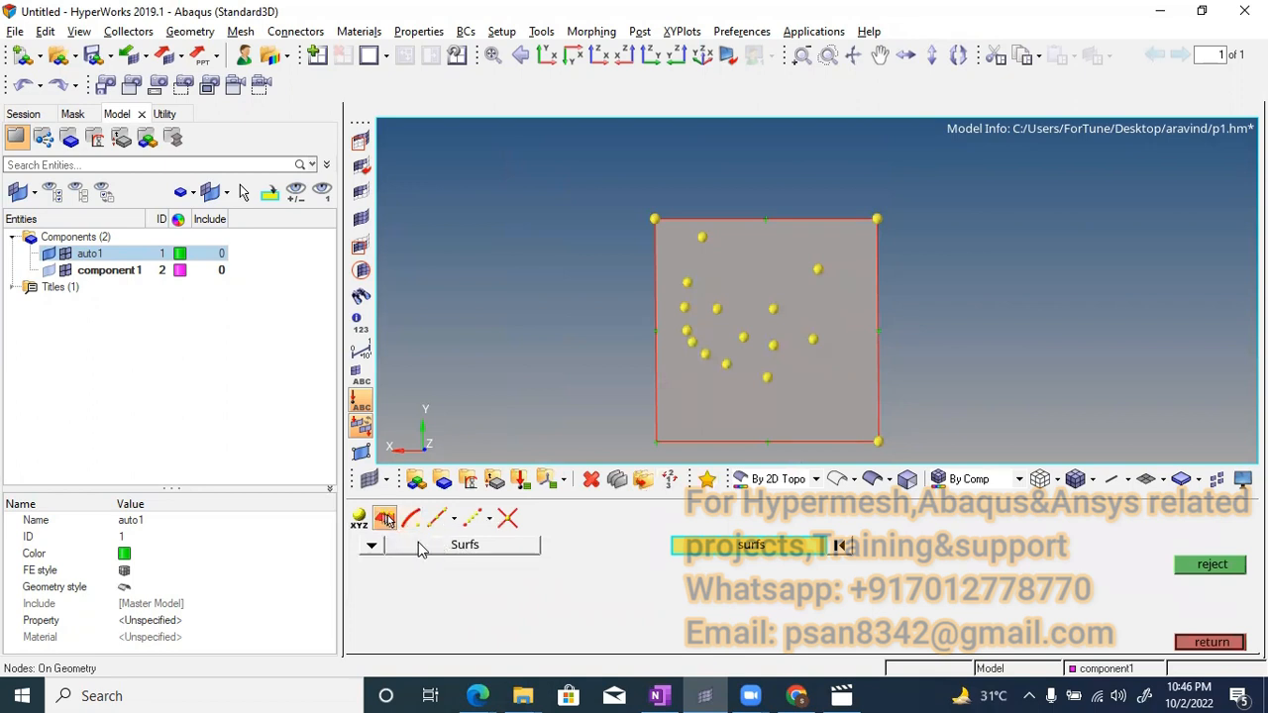
Create three nodes in a row near the lower edge of the square surface with the On Geometry method set to Surfs
{"action": "left_click", "coordinate": [371, 546]}
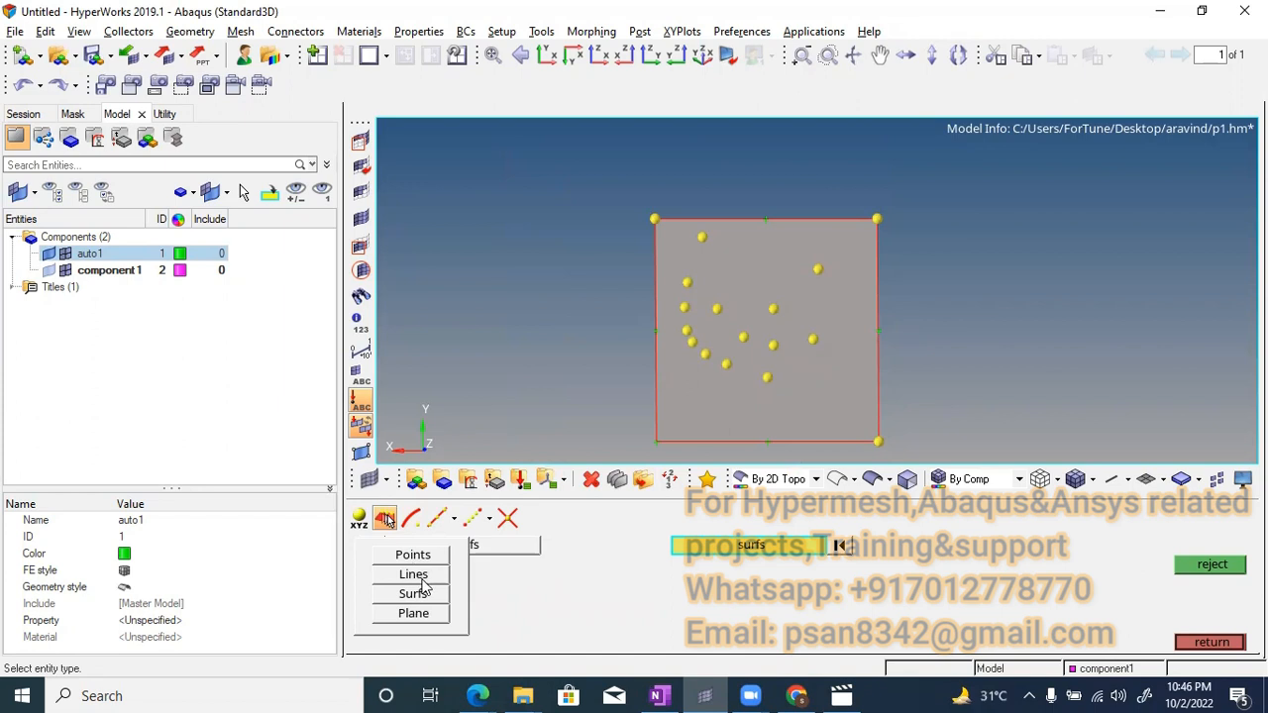
{"action": "left_click", "coordinate": [416, 593]}
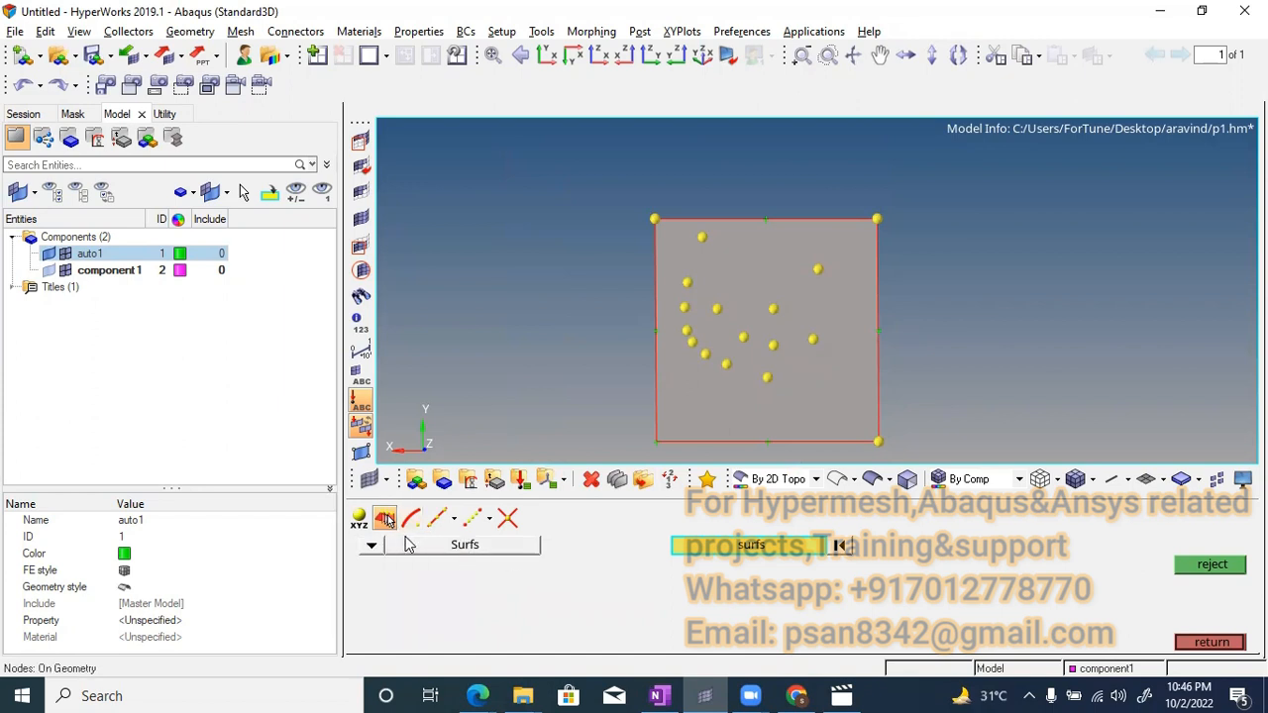
{"action": "left_click", "coordinate": [372, 547]}
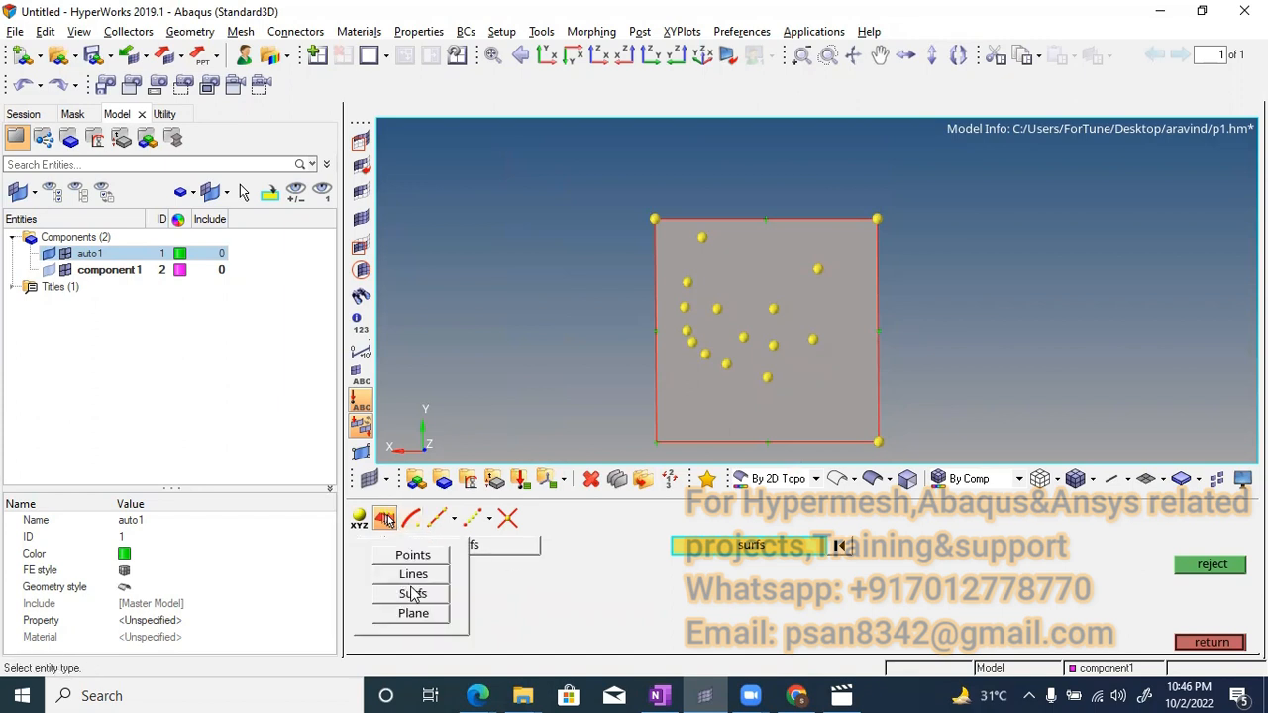
{"action": "right_click_drag", "start_coordinate": [728, 396], "coordinate": [646, 391], "text": "ctrl"}
{"action": "scroll", "coordinate": [654, 383], "scroll_direction": "up", "scroll_amount": 2, "text": "ctrl"}
{"action": "left_click", "coordinate": [659, 377]}
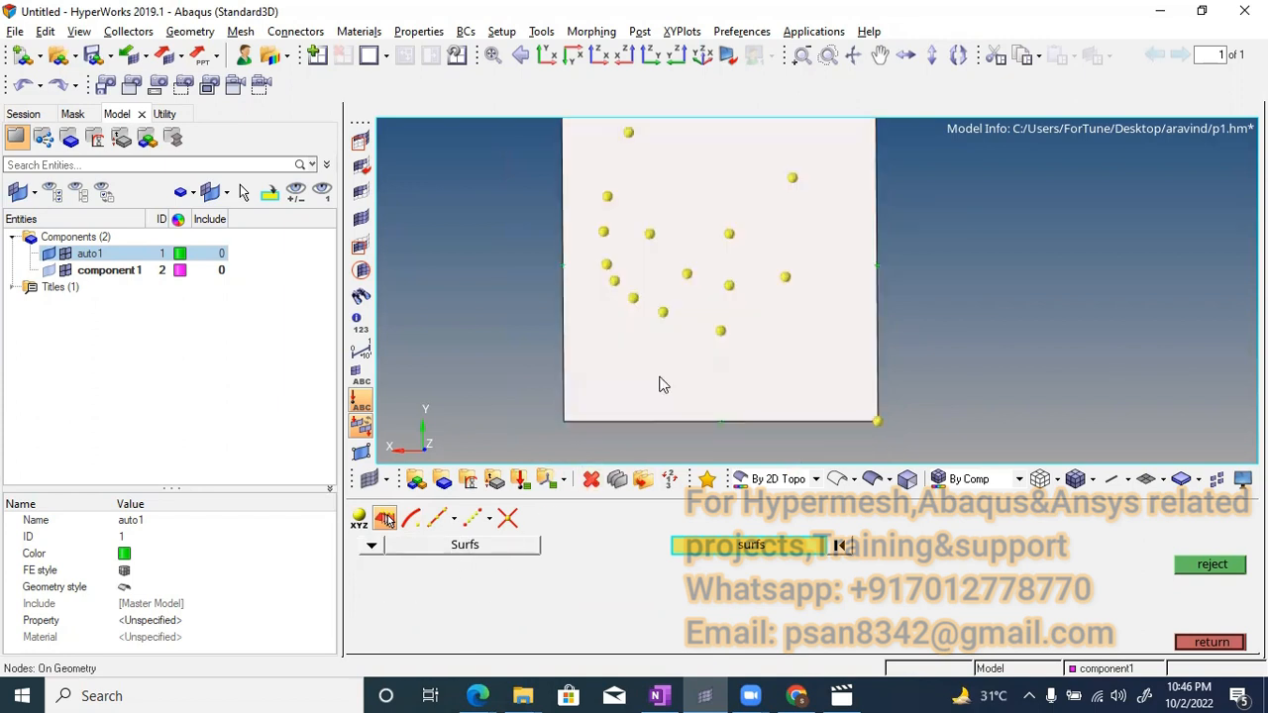
{"action": "scroll", "coordinate": [654, 383], "scroll_direction": "up", "scroll_amount": 2, "text": "ctrl"}
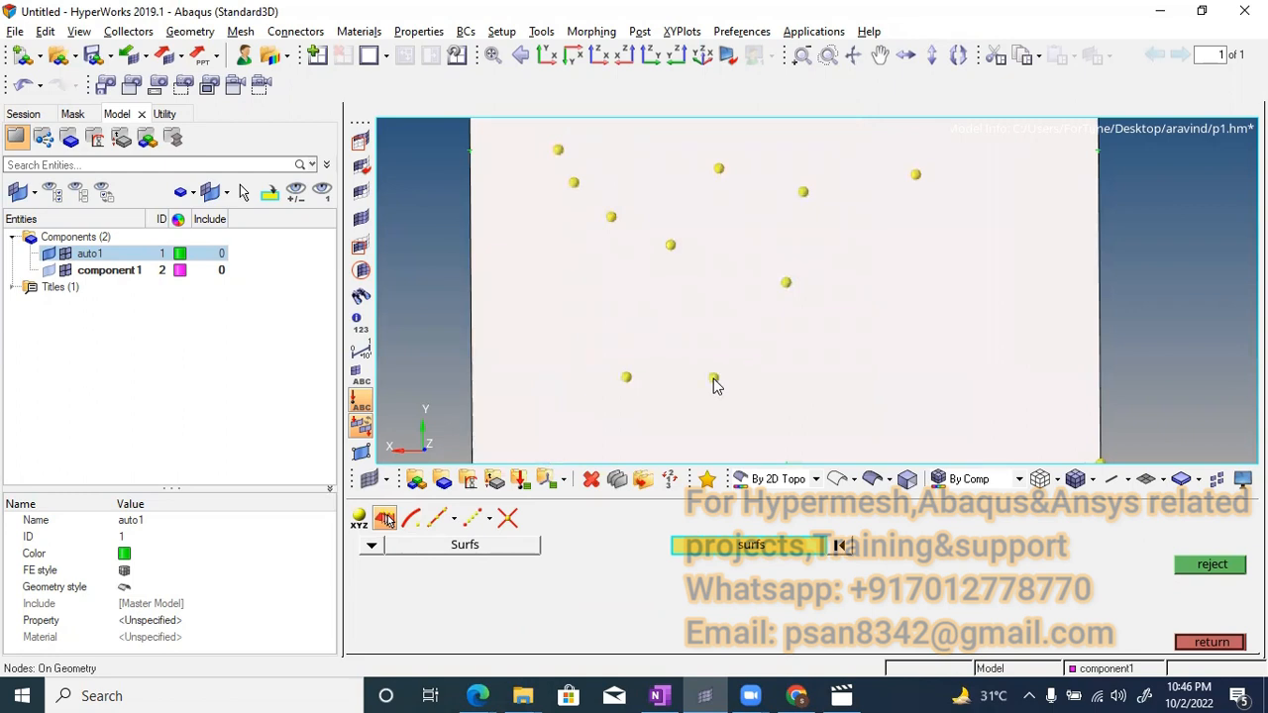
{"action": "scroll", "coordinate": [821, 376], "scroll_direction": "down", "scroll_amount": 2, "text": "ctrl"}
Add six nodes on the upper part of the square surface, running along the upper edge and down near its right corner
{"action": "right_click_drag", "start_coordinate": [889, 150], "coordinate": [852, 337], "text": "ctrl"}
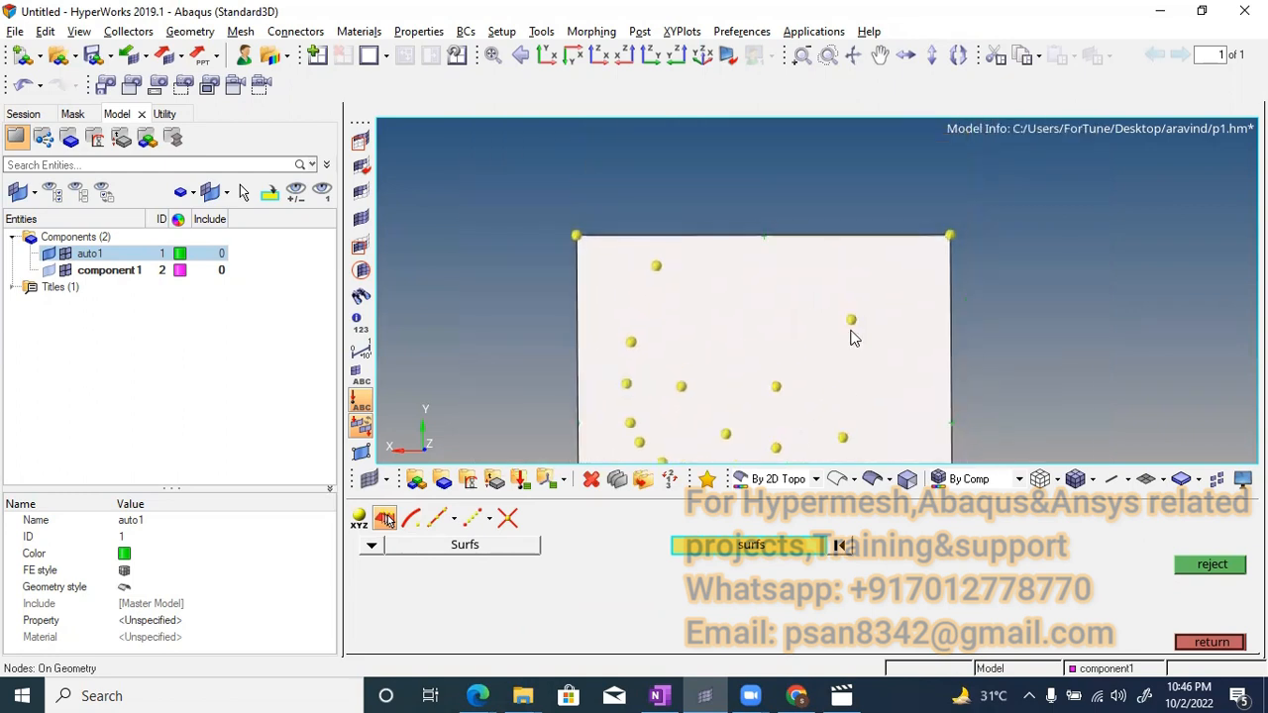
{"action": "scroll", "coordinate": [771, 258], "scroll_direction": "up", "scroll_amount": 2, "text": "ctrl"}
{"action": "left_click", "coordinate": [770, 257]}
{"action": "left_click", "coordinate": [913, 262]}
{"action": "left_click", "coordinate": [994, 260]}
{"action": "left_click", "coordinate": [1012, 323]}
{"action": "left_click", "coordinate": [1021, 374]}
{"action": "left_click", "coordinate": [883, 416]}
{"action": "scroll", "coordinate": [773, 357], "scroll_direction": "down", "scroll_amount": 2, "text": "ctrl"}
{"action": "right_click_drag", "start_coordinate": [738, 366], "coordinate": [738, 299], "text": "ctrl"}
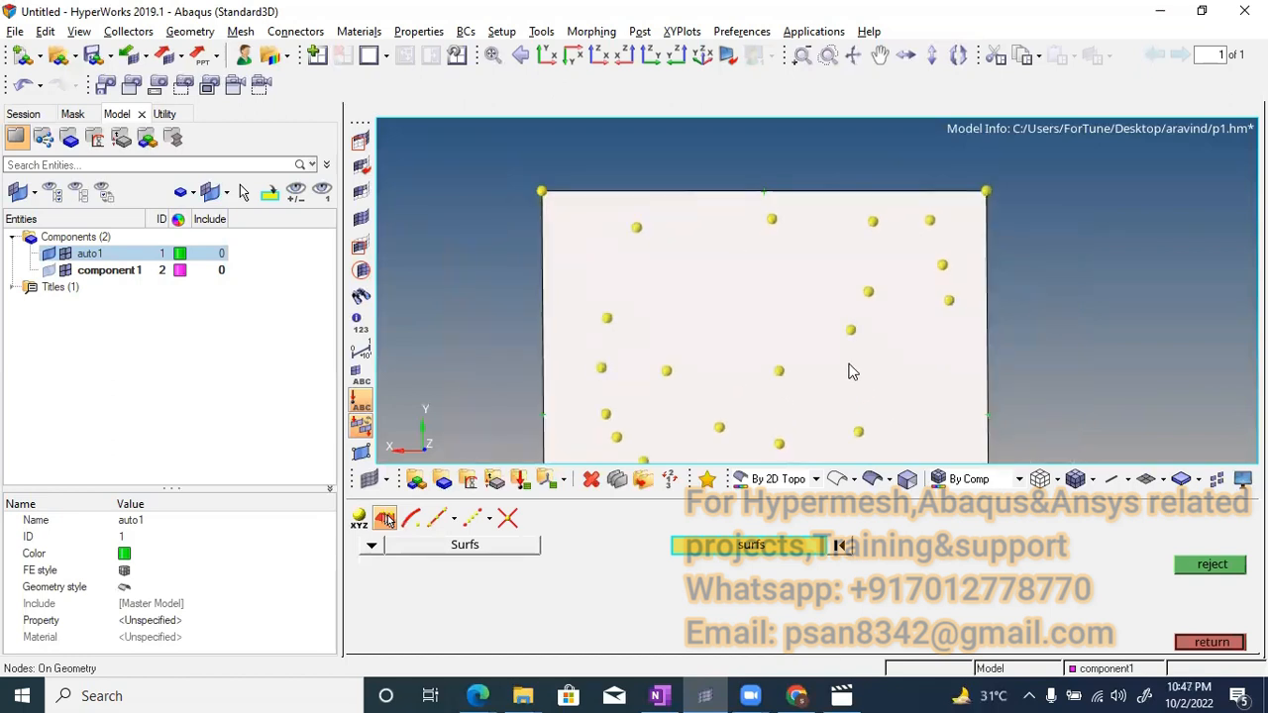
Add eight more nodes on the square surface, curving from the right side through the lower middle
{"action": "right_click_drag", "start_coordinate": [866, 375], "coordinate": [795, 292], "text": "ctrl"}
{"action": "left_click", "coordinate": [836, 318]}
{"action": "left_click", "coordinate": [855, 365]}
{"action": "left_click", "coordinate": [845, 398]}
{"action": "left_click", "coordinate": [793, 413]}
{"action": "left_click", "coordinate": [733, 422]}
{"action": "left_click", "coordinate": [711, 378]}
{"action": "left_click", "coordinate": [658, 386]}
{"action": "left_click", "coordinate": [655, 400]}
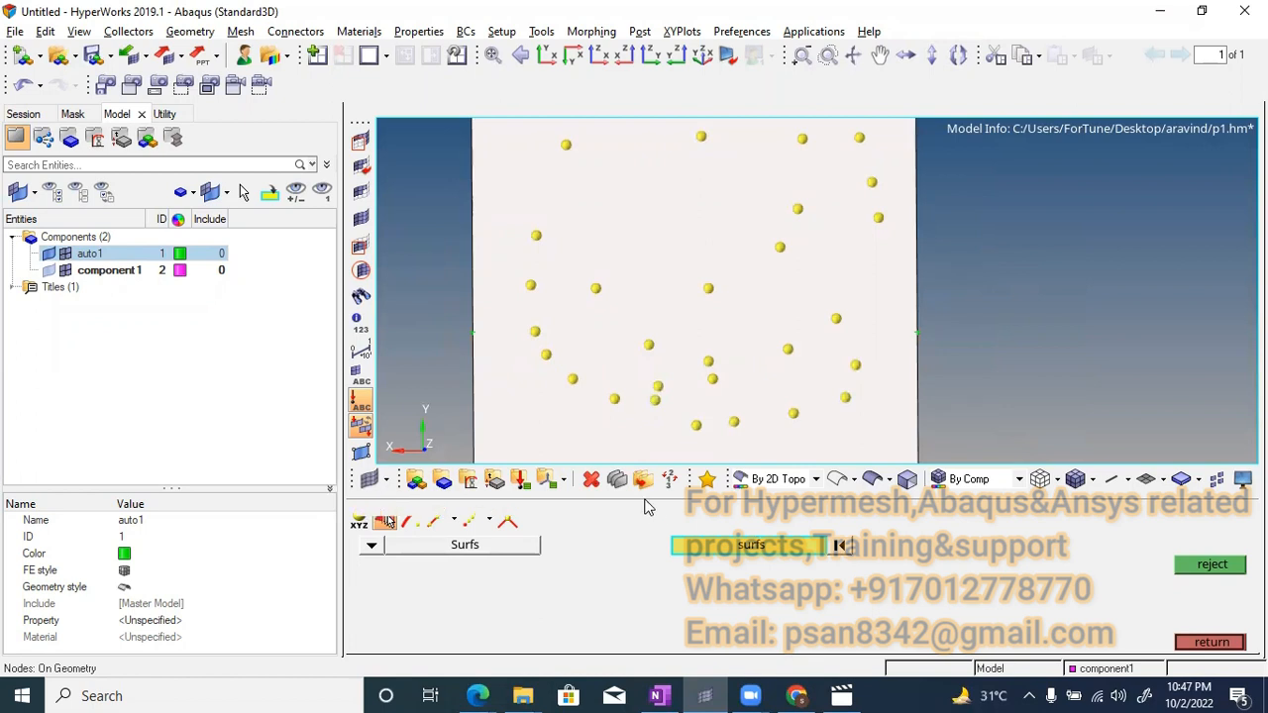
Reopen the node creation panel, set the method to Arc Center, and review its selectable entity types
{"action": "key", "text": "Escape"}
{"action": "key", "text": "F8"}
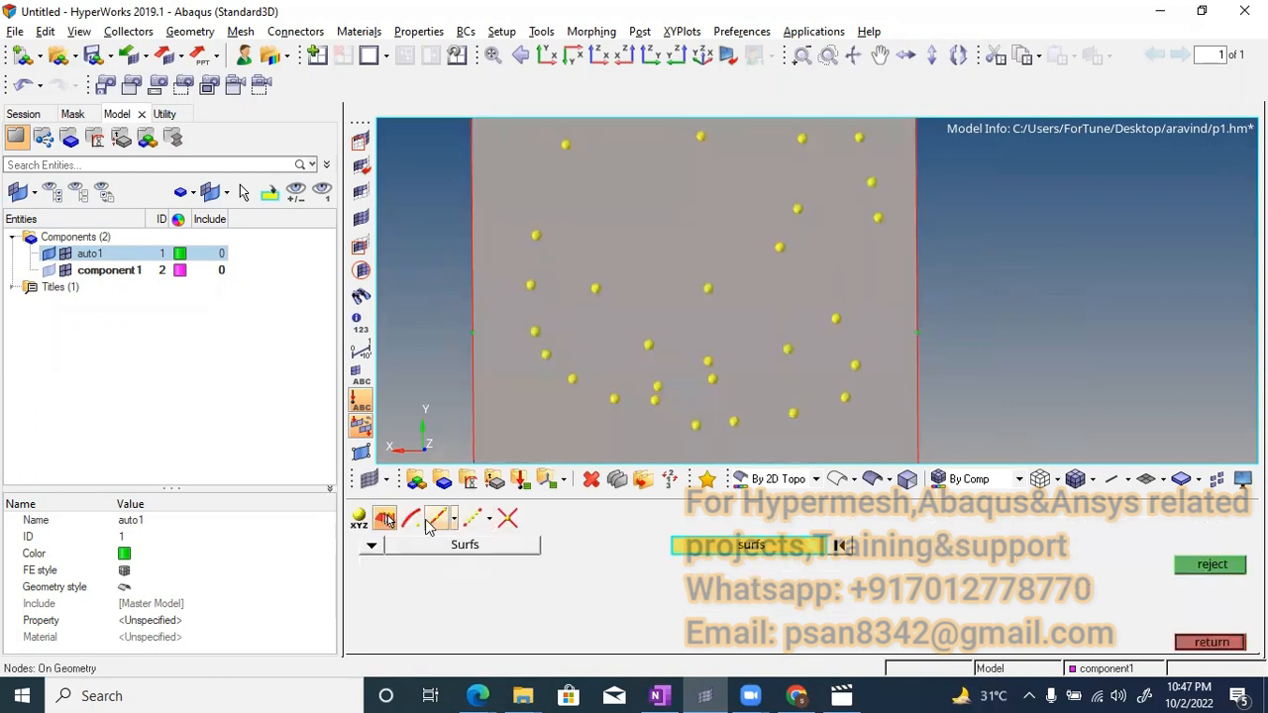
{"action": "left_click", "coordinate": [413, 520]}
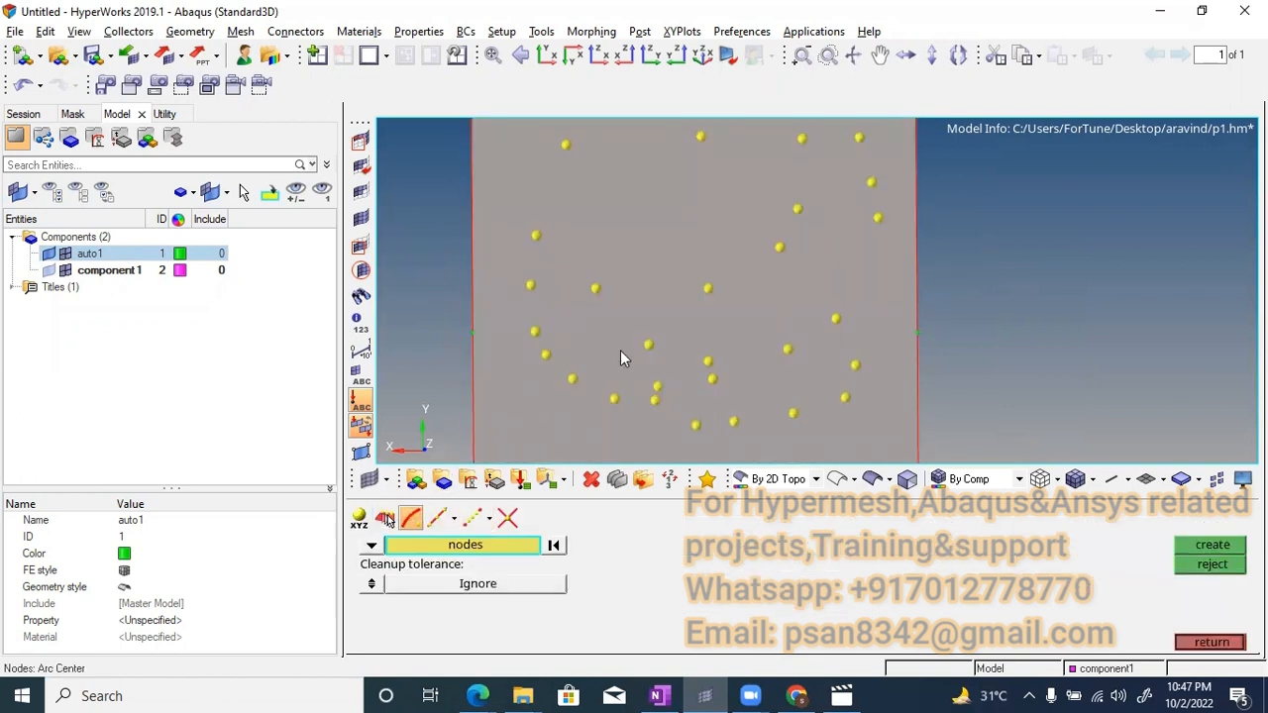
{"action": "scroll", "coordinate": [632, 286], "scroll_direction": "down", "scroll_amount": 3}
{"action": "left_click", "coordinate": [377, 545]}
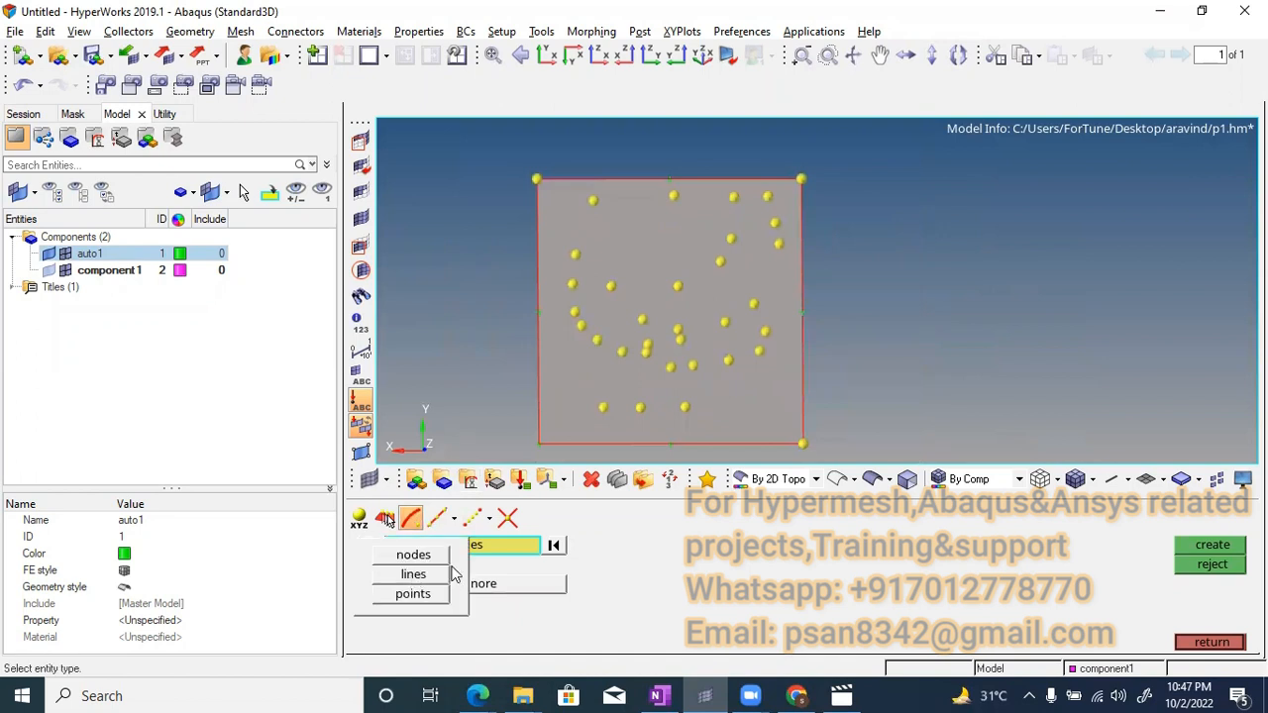
{"action": "right_click_drag", "start_coordinate": [618, 361], "coordinate": [618, 317], "text": "ctrl"}
{"action": "left_click", "coordinate": [373, 545]}
{"action": "scroll", "coordinate": [578, 330], "scroll_direction": "down", "scroll_amount": 2}
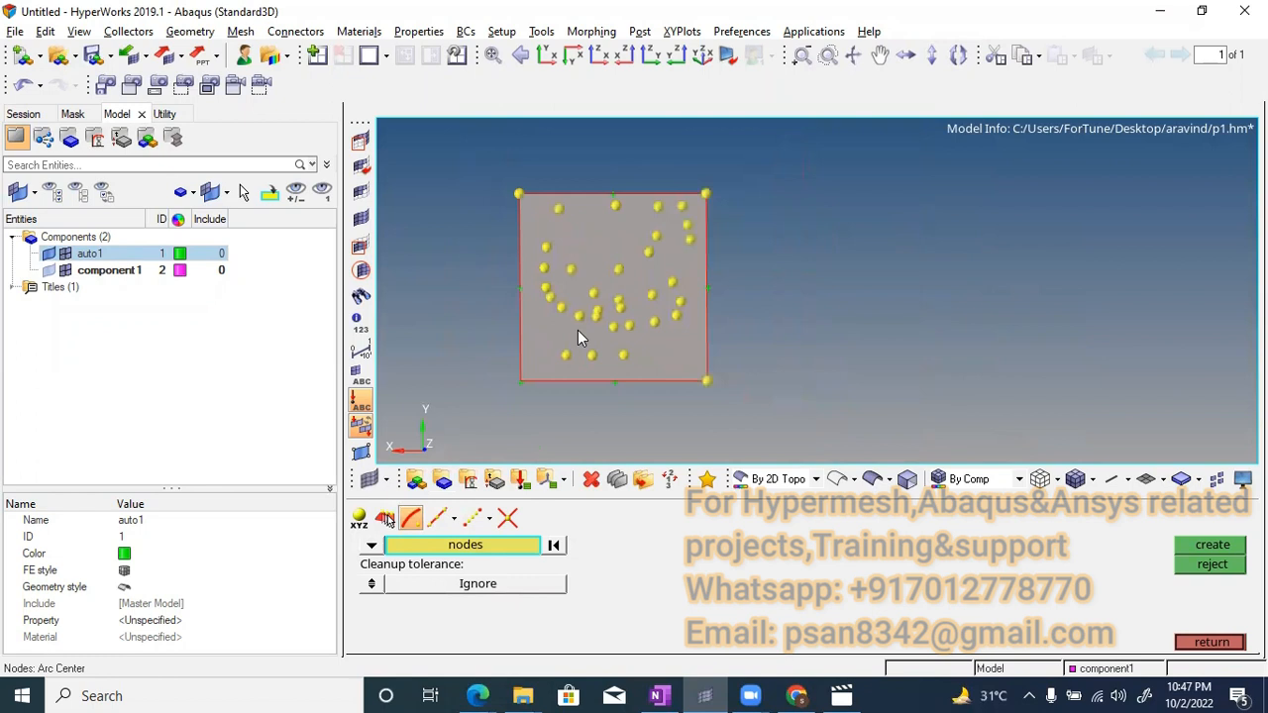
{"action": "right_click_drag", "start_coordinate": [577, 330], "coordinate": [606, 334], "text": "ctrl"}
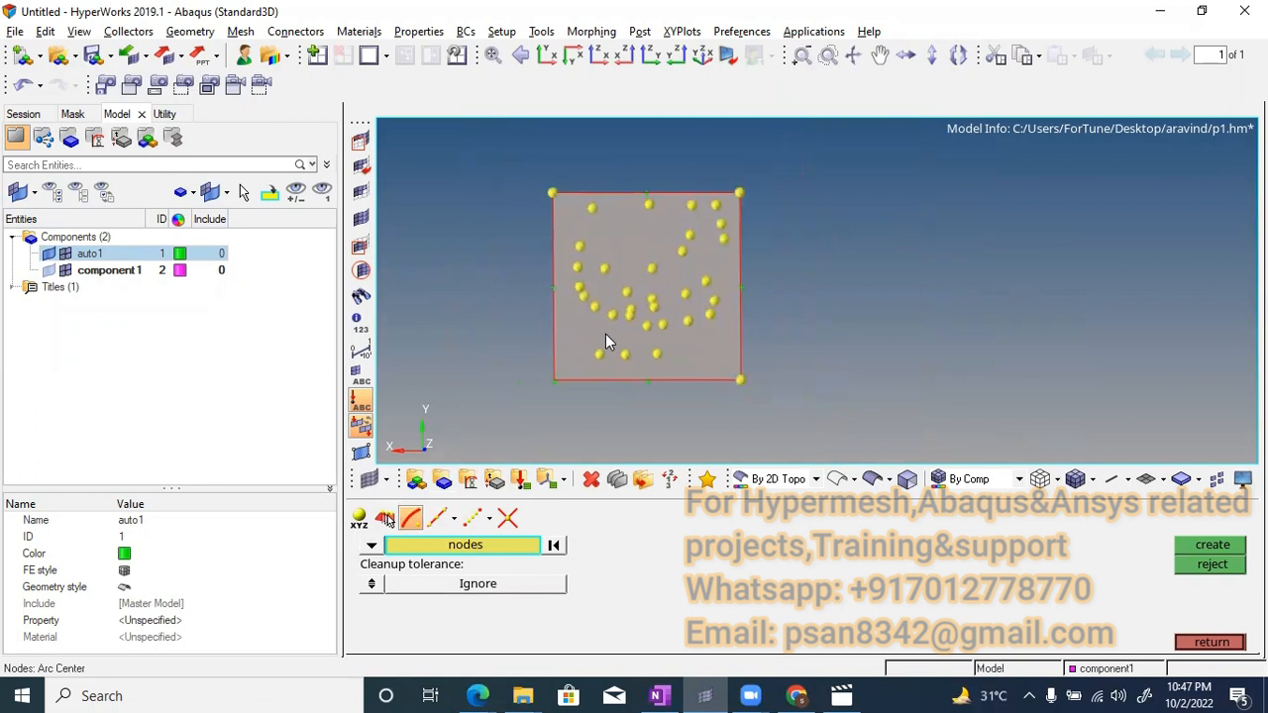
Switch to the OneNote page and sketch an arc with an arrow from its centre to the curve
{"action": "left_click", "coordinate": [799, 696]}
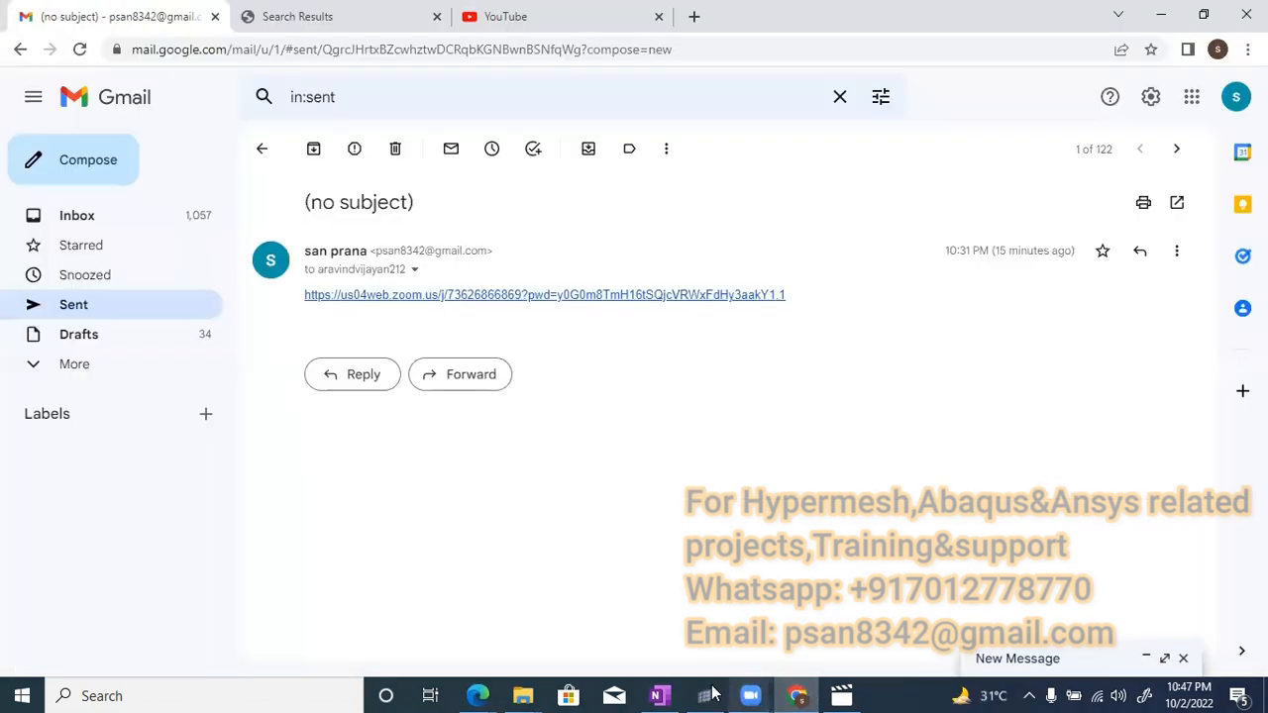
{"action": "left_click", "coordinate": [662, 695]}
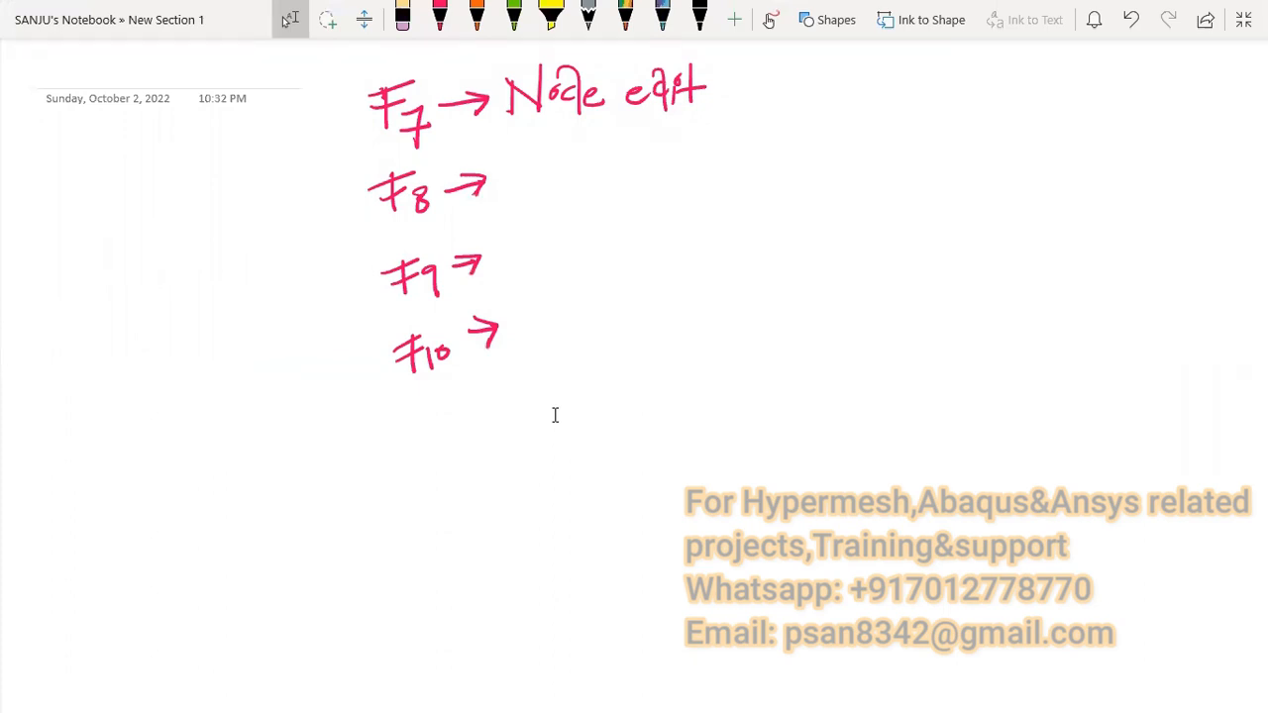
{"action": "mouse_move", "coordinate": [1001, 180]}
{"action": "left_mouse_down"}
{"action": "mouse_move", "coordinate": [959, 220]}
{"action": "mouse_move", "coordinate": [963, 285]}
{"action": "mouse_move", "coordinate": [1017, 325]}
{"action": "left_mouse_up"}
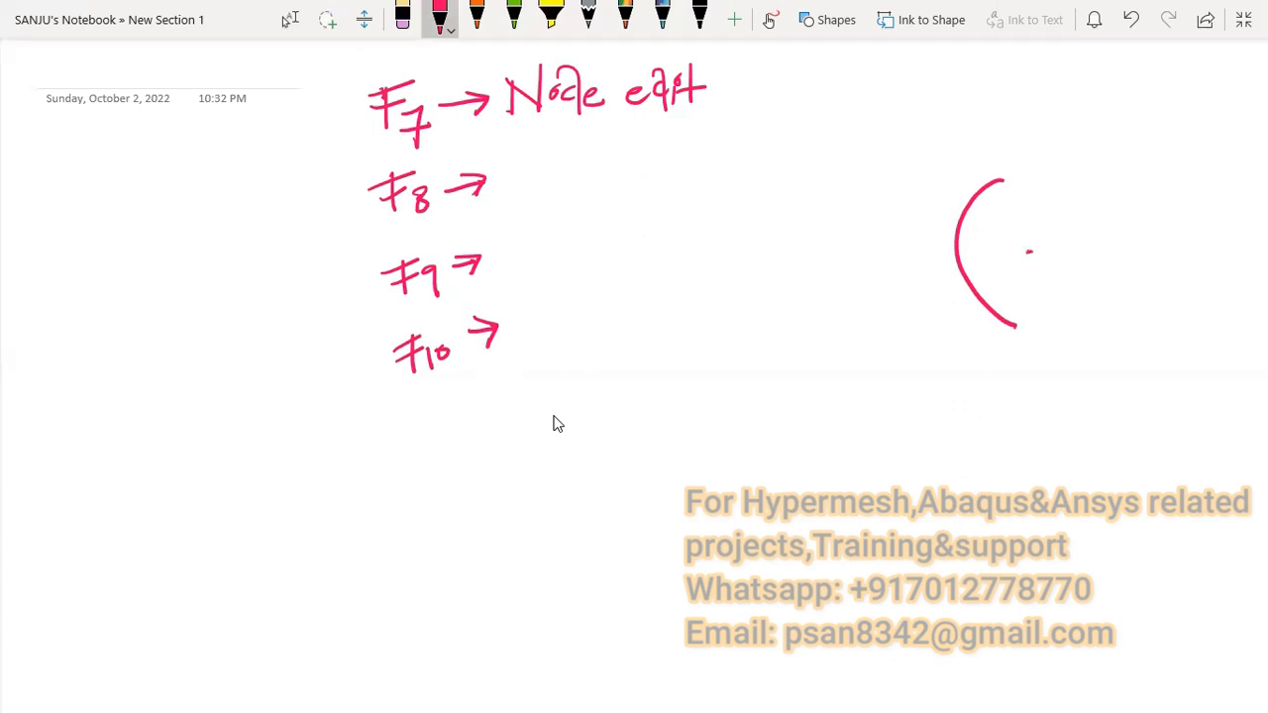
{"action": "left_click_drag", "start_coordinate": [1030, 251], "coordinate": [996, 266]}
Return to HyperMesh and try lines as the Arc Center entity type before setting it back to nodes
{"action": "key", "text": "alt+Tab"}
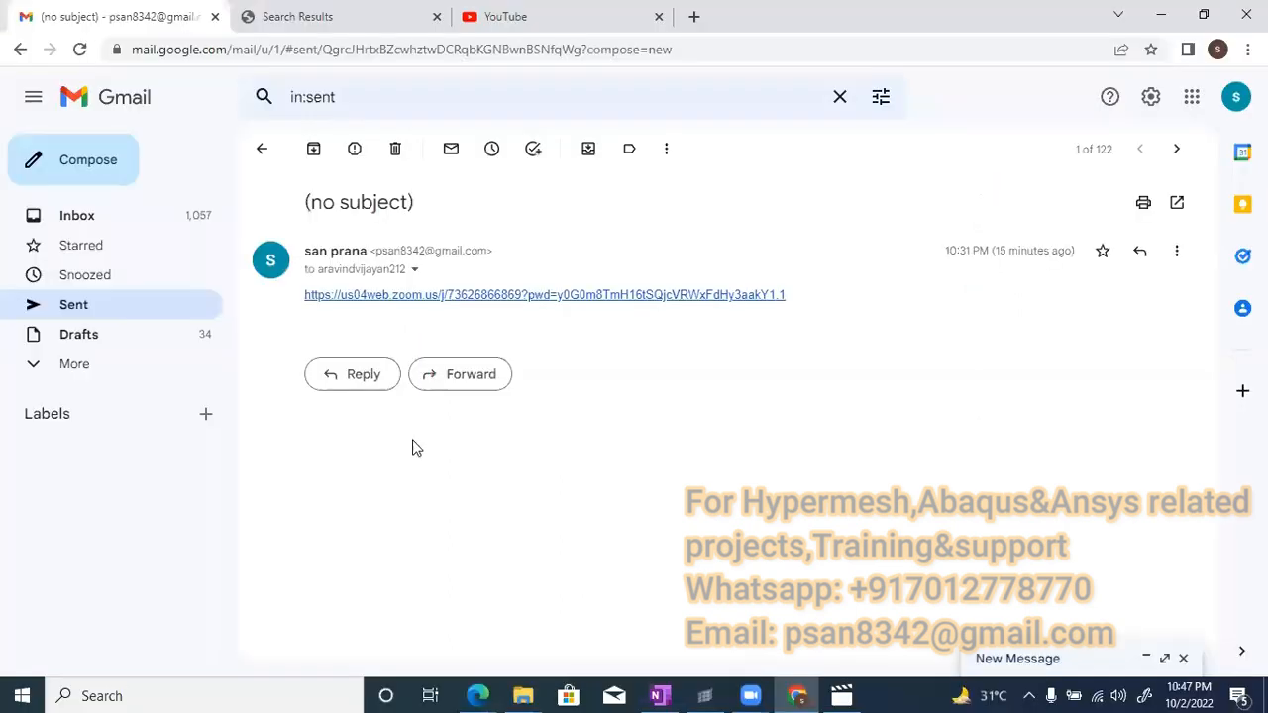
{"action": "left_click", "coordinate": [712, 693]}
{"action": "key", "text": "alt+Tab"}
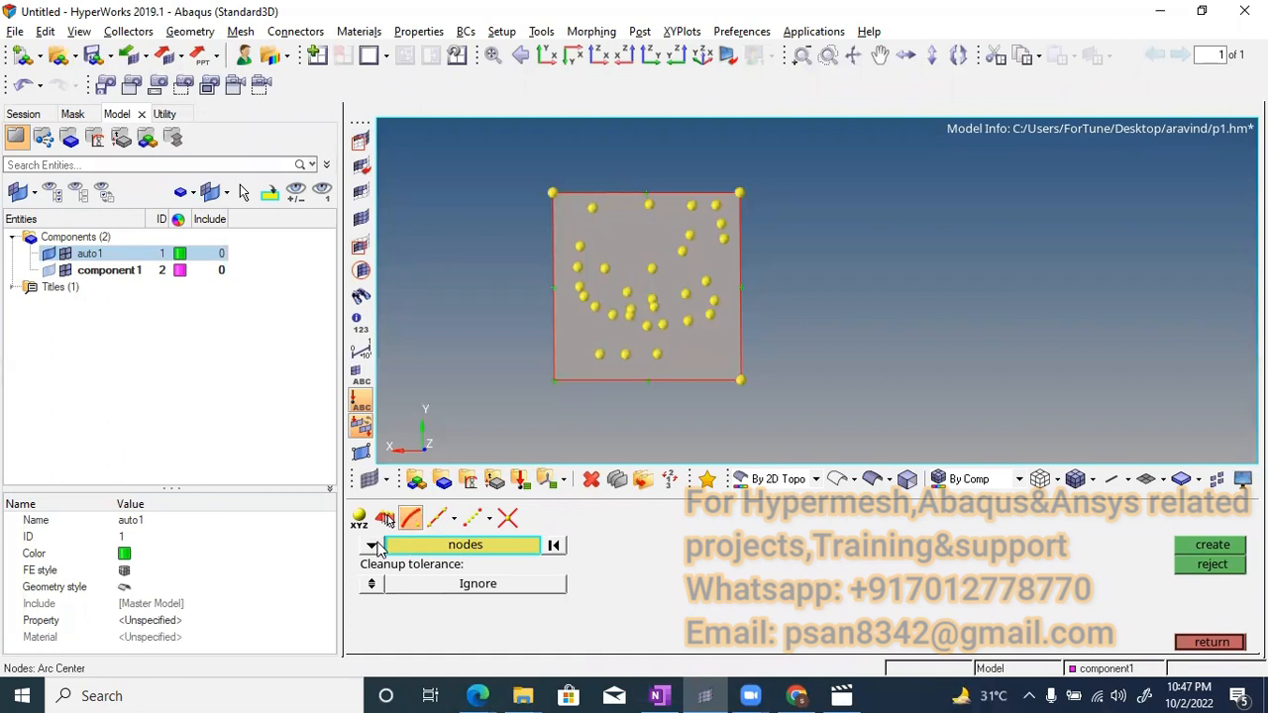
{"action": "left_click", "coordinate": [387, 546]}
{"action": "left_click", "coordinate": [413, 575]}
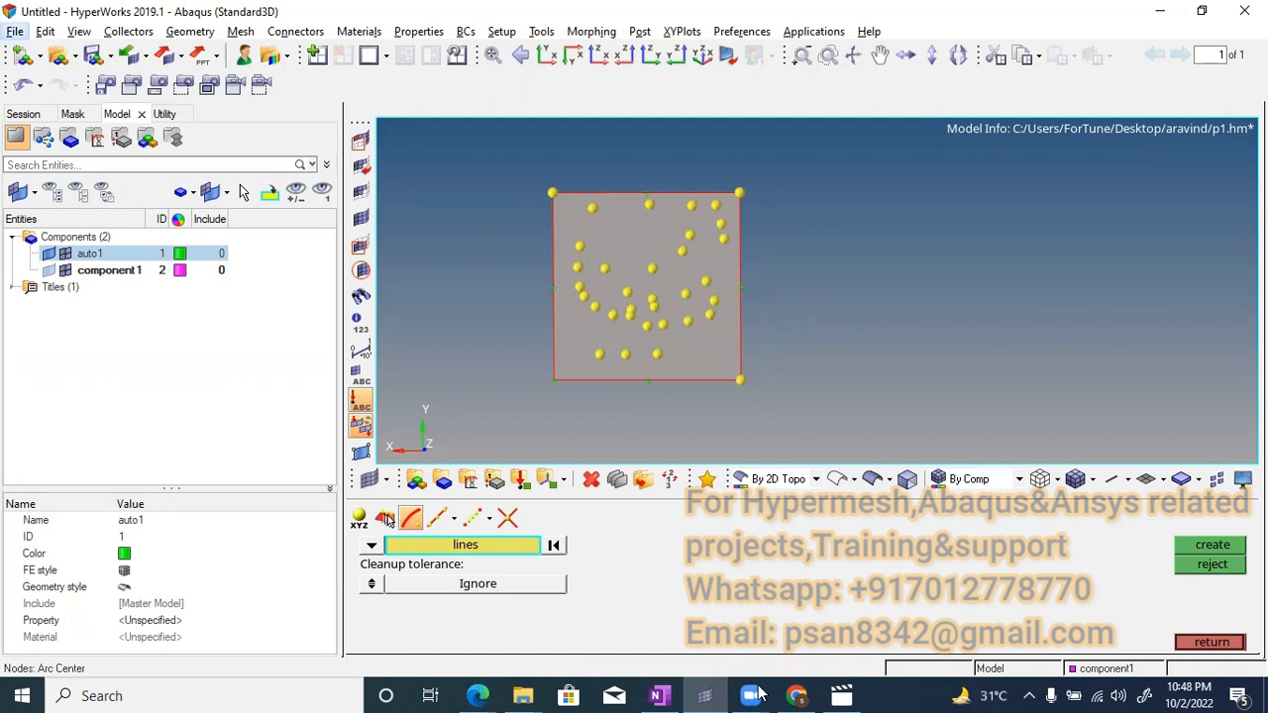
{"action": "left_click", "coordinate": [423, 561]}
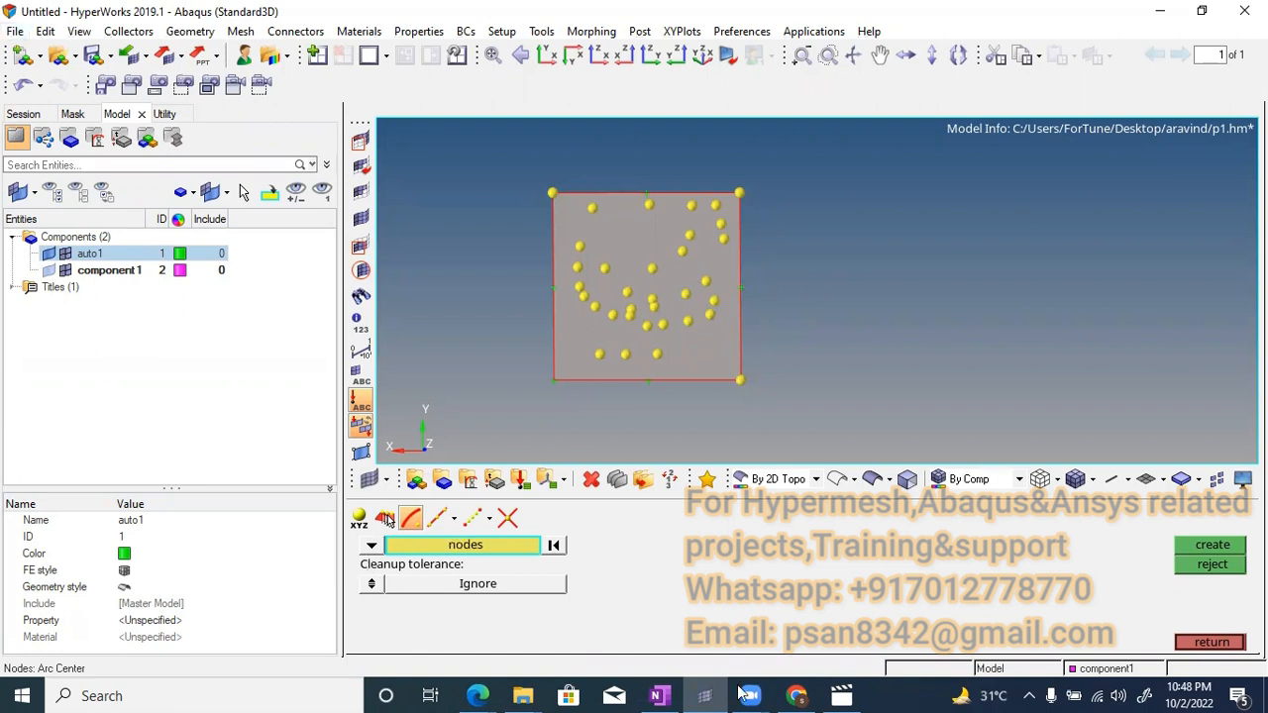
Switch to the OneNote page and sketch a ring split into radial segments with a centre point below the arc
{"action": "left_click", "coordinate": [668, 687]}
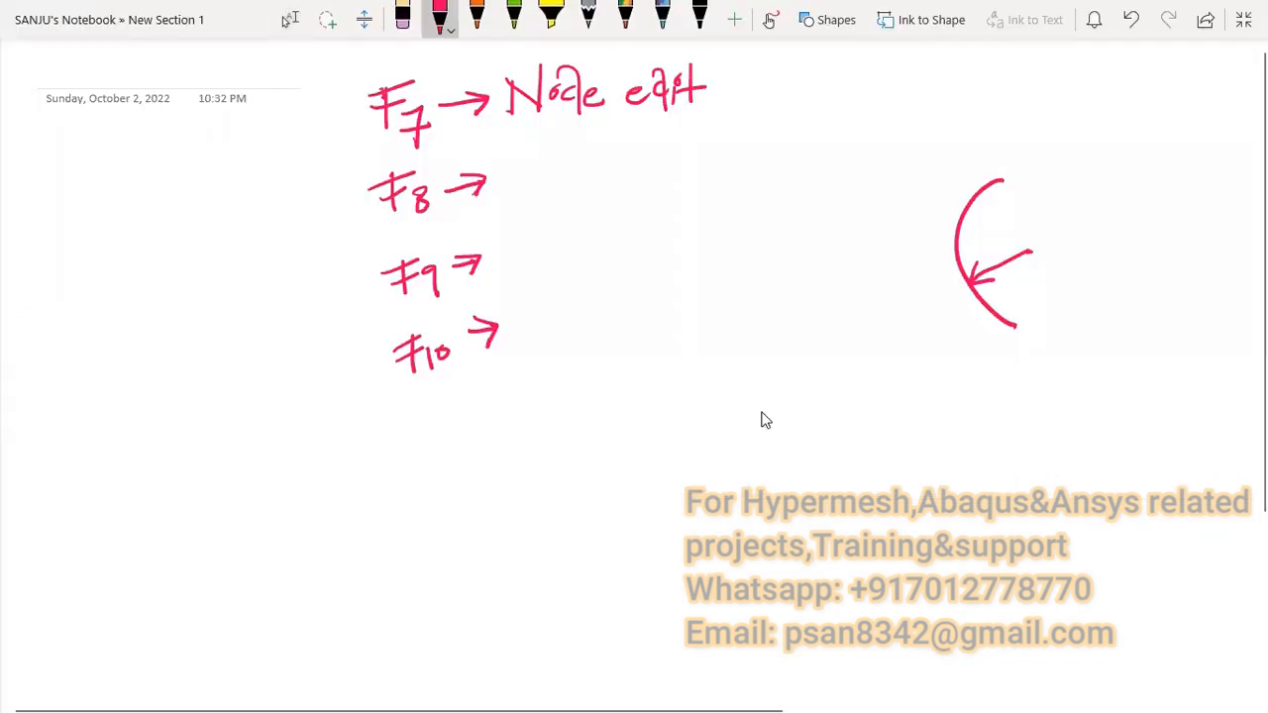
{"action": "mouse_move", "coordinate": [953, 412]}
{"action": "left_mouse_down"}
{"action": "mouse_move", "coordinate": [893, 443]}
{"action": "mouse_move", "coordinate": [891, 481]}
{"action": "mouse_move", "coordinate": [977, 451]}
{"action": "mouse_move", "coordinate": [926, 408]}
{"action": "mouse_move", "coordinate": [897, 458]}
{"action": "mouse_move", "coordinate": [929, 482]}
{"action": "left_mouse_up"}
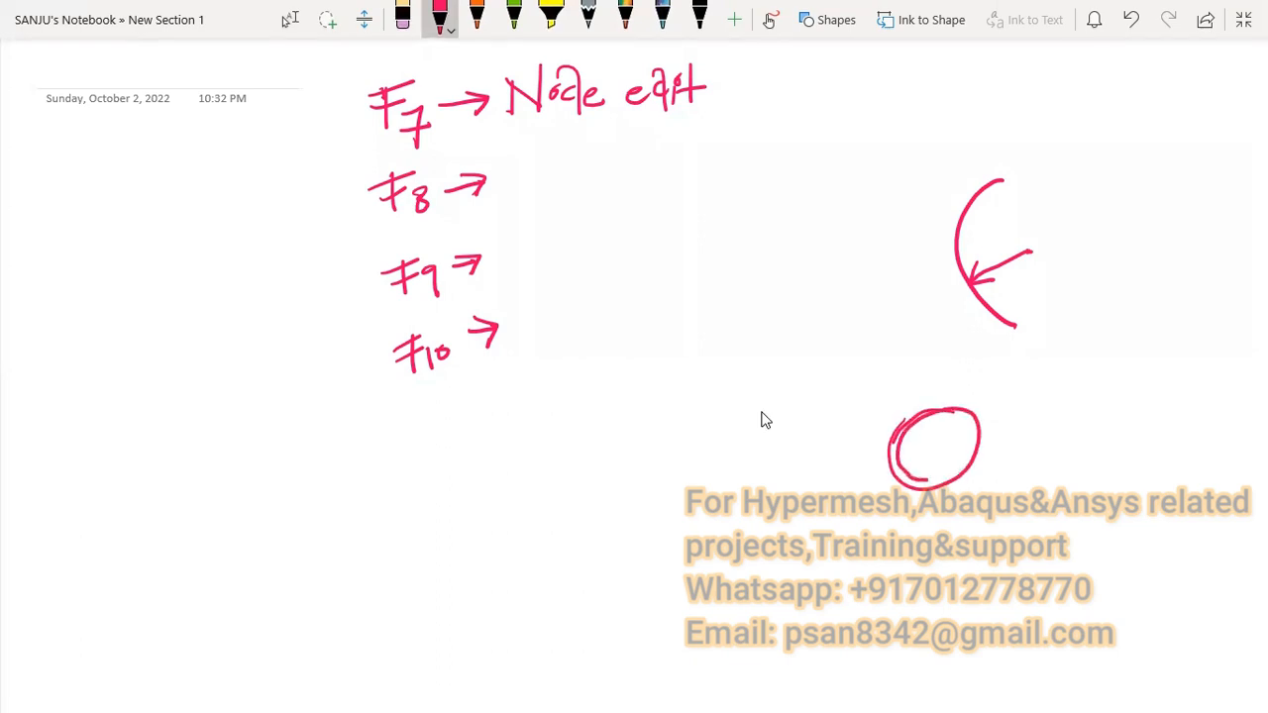
{"action": "mouse_move", "coordinate": [893, 442]}
{"action": "left_mouse_down"}
{"action": "mouse_move", "coordinate": [885, 451]}
{"action": "mouse_move", "coordinate": [930, 511]}
{"action": "mouse_move", "coordinate": [989, 448]}
{"action": "mouse_move", "coordinate": [936, 409]}
{"action": "mouse_move", "coordinate": [911, 434]}
{"action": "mouse_move", "coordinate": [903, 473]}
{"action": "mouse_move", "coordinate": [951, 487]}
{"action": "mouse_move", "coordinate": [963, 444]}
{"action": "mouse_move", "coordinate": [935, 428]}
{"action": "mouse_move", "coordinate": [976, 434]}
{"action": "mouse_move", "coordinate": [981, 478]}
{"action": "mouse_move", "coordinate": [949, 509]}
{"action": "mouse_move", "coordinate": [910, 502]}
{"action": "mouse_move", "coordinate": [887, 471]}
{"action": "left_mouse_up"}
{"action": "mouse_move", "coordinate": [904, 451]}
{"action": "left_mouse_down"}
{"action": "mouse_move", "coordinate": [890, 456]}
{"action": "mouse_move", "coordinate": [914, 419]}
{"action": "left_mouse_up"}
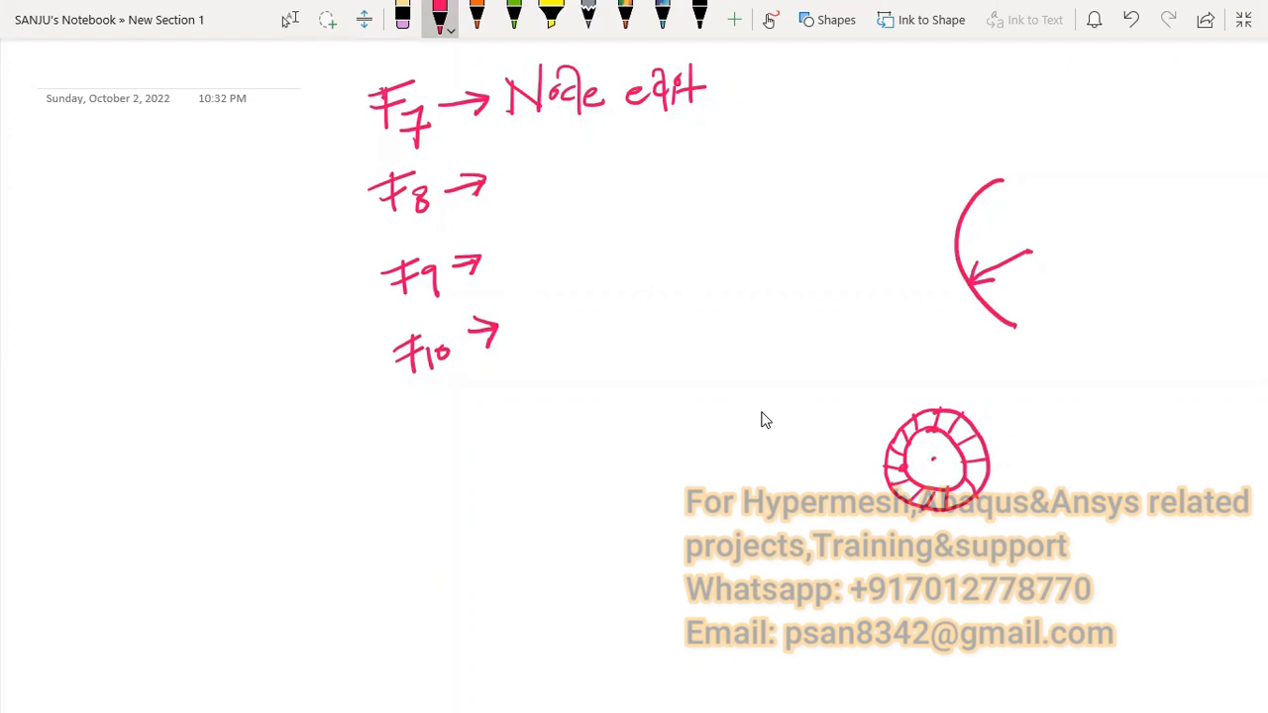
{"action": "mouse_move", "coordinate": [935, 460]}
{"action": "left_mouse_down"}
{"action": "mouse_move", "coordinate": [920, 441]}
{"action": "mouse_move", "coordinate": [917, 450]}
{"action": "mouse_move", "coordinate": [928, 441]}
{"action": "mouse_move", "coordinate": [918, 450]}
{"action": "left_mouse_up"}
Return to HyperMesh and choose nodes as the entity type for the Arc Center method
{"action": "key", "text": "alt+Tab"}
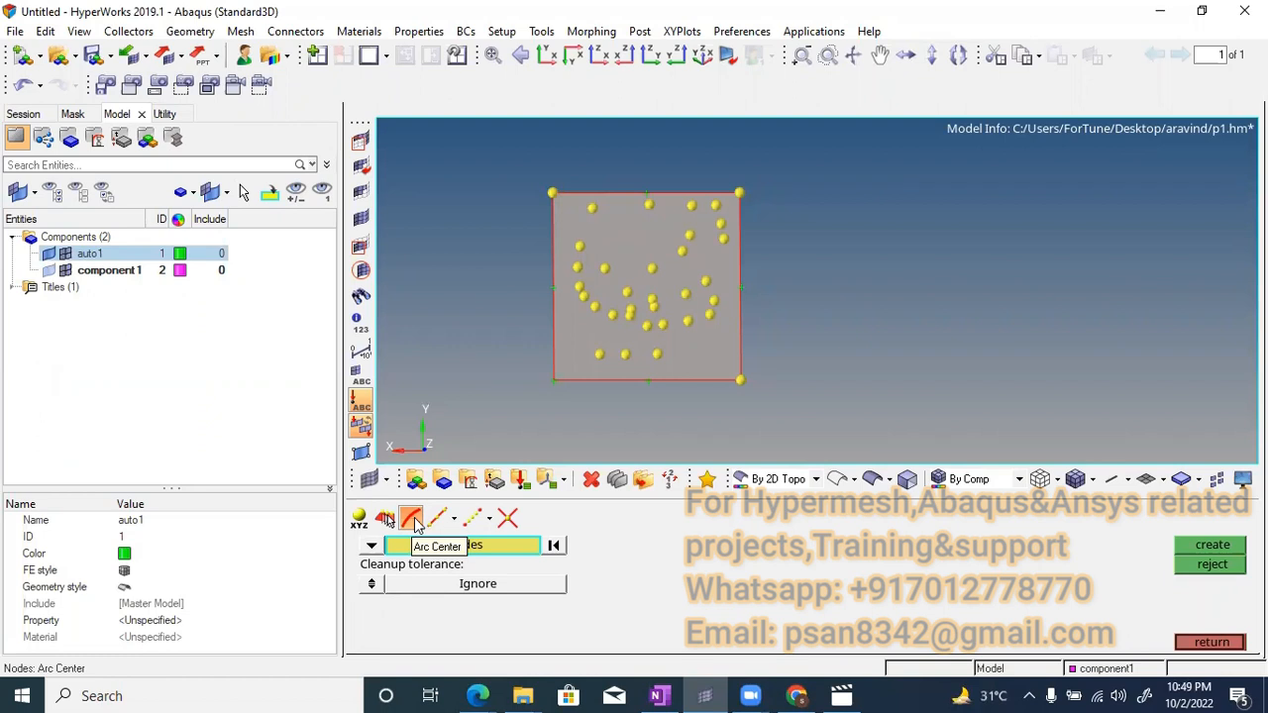
{"action": "left_click", "coordinate": [372, 546]}
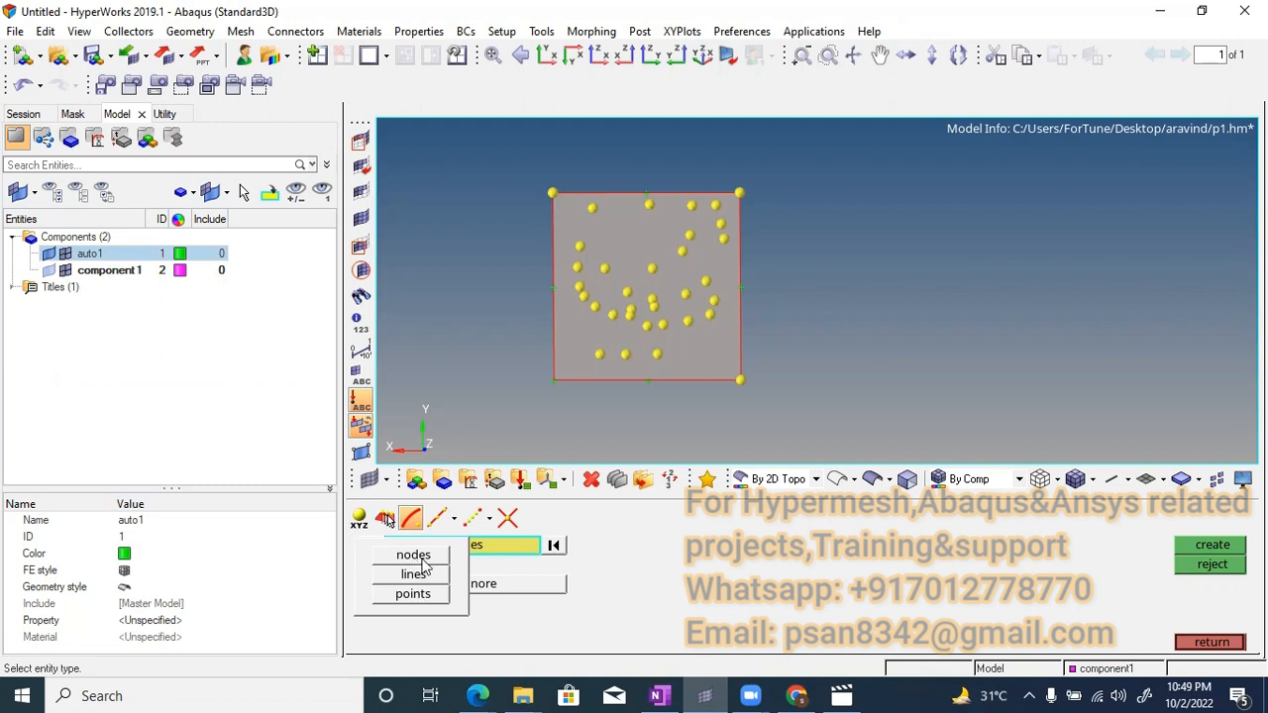
{"action": "left_click", "coordinate": [422, 559]}
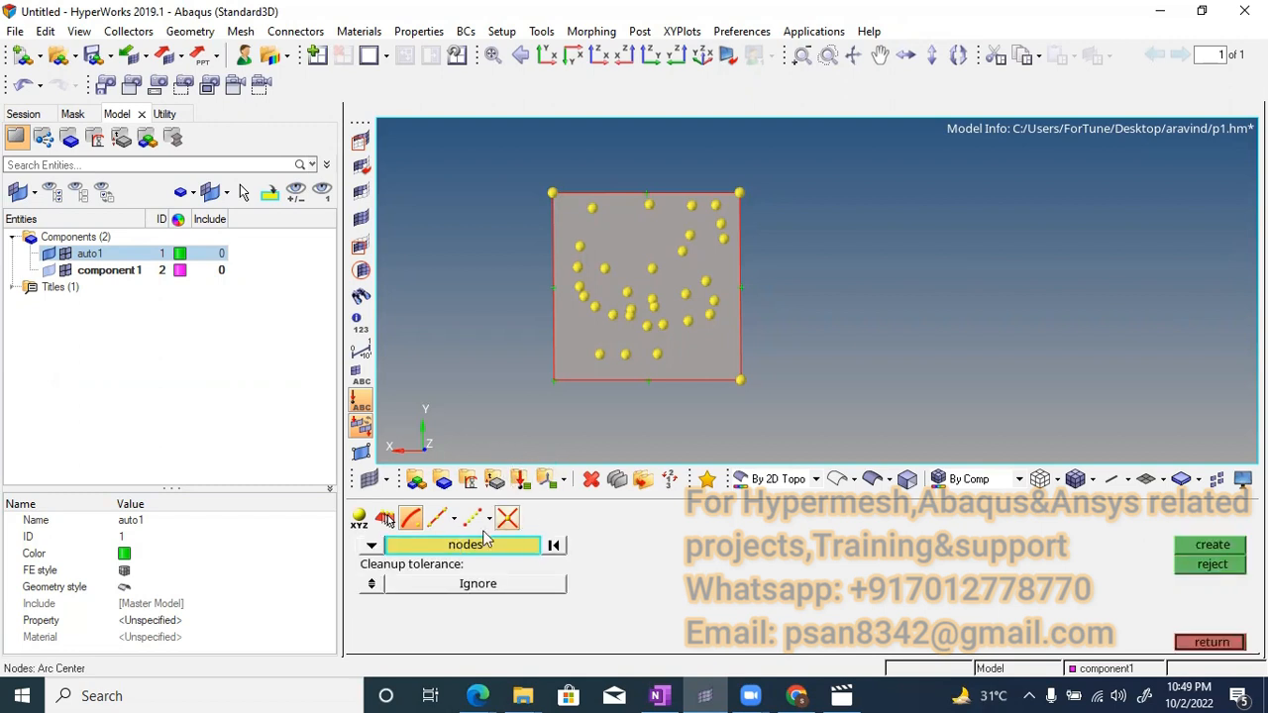
Create 5 evenly spaced nodes on the bottom edge line of the square surface with Extract Parametric
{"action": "left_click", "coordinate": [437, 519]}
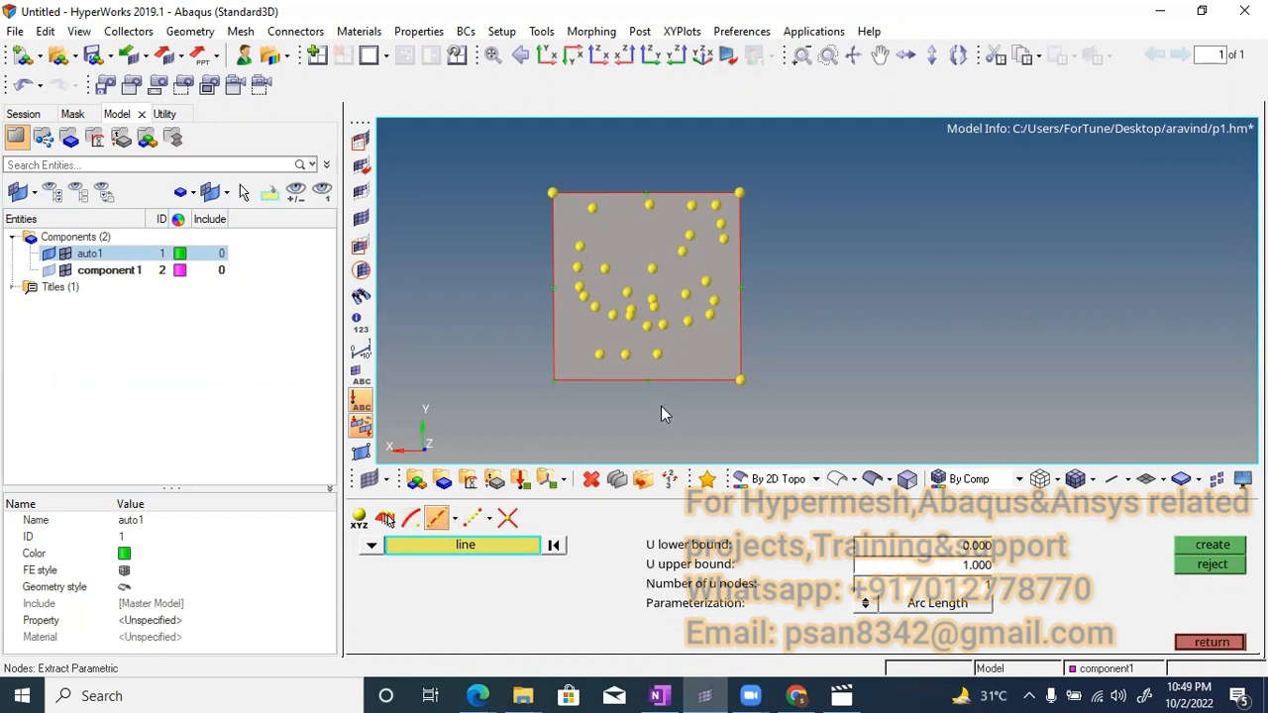
{"action": "mouse_move", "coordinate": [646, 407]}
{"action": "right_mouse_down", "text": "ctrl"}
{"action": "mouse_move", "coordinate": [673, 398]}
{"action": "mouse_move", "coordinate": [665, 416]}
{"action": "right_mouse_up", "text": "ctrl"}
{"action": "scroll", "coordinate": [667, 383], "scroll_direction": "up", "scroll_amount": 3, "text": "ctrl"}
{"action": "scroll", "coordinate": [678, 402], "scroll_direction": "up", "scroll_amount": 2, "text": "ctrl"}
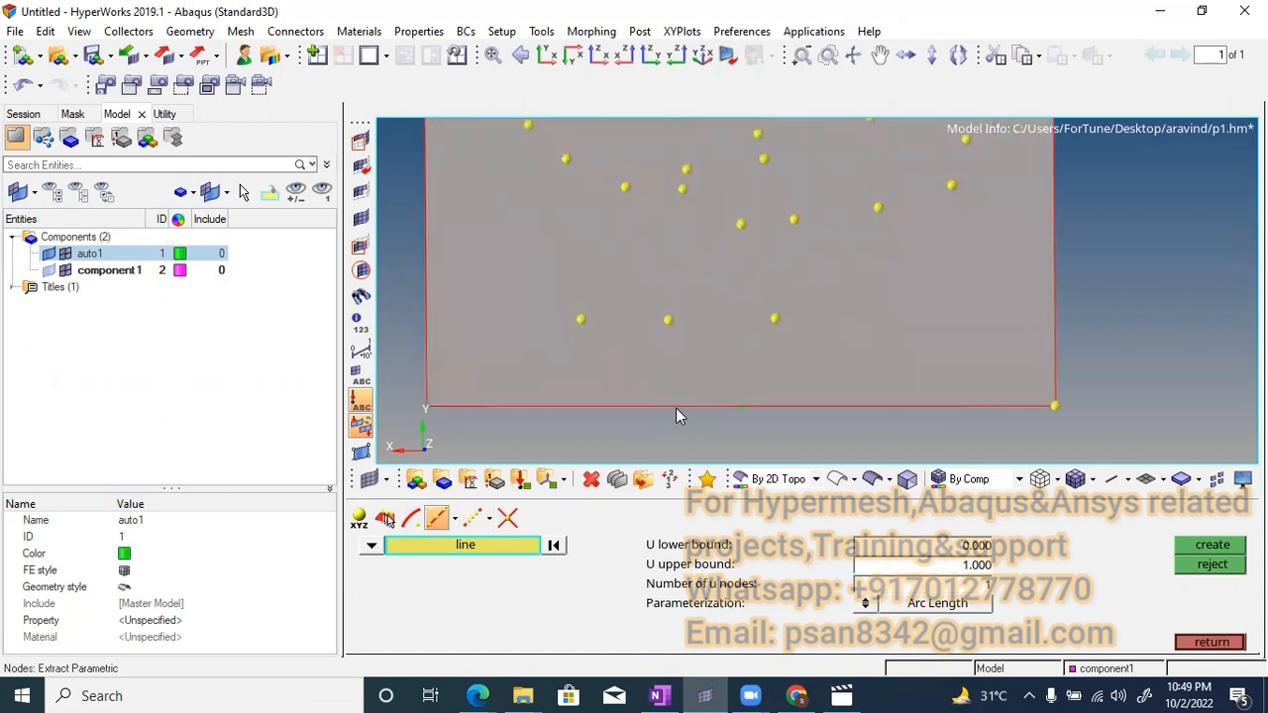
{"action": "left_click", "coordinate": [679, 406]}
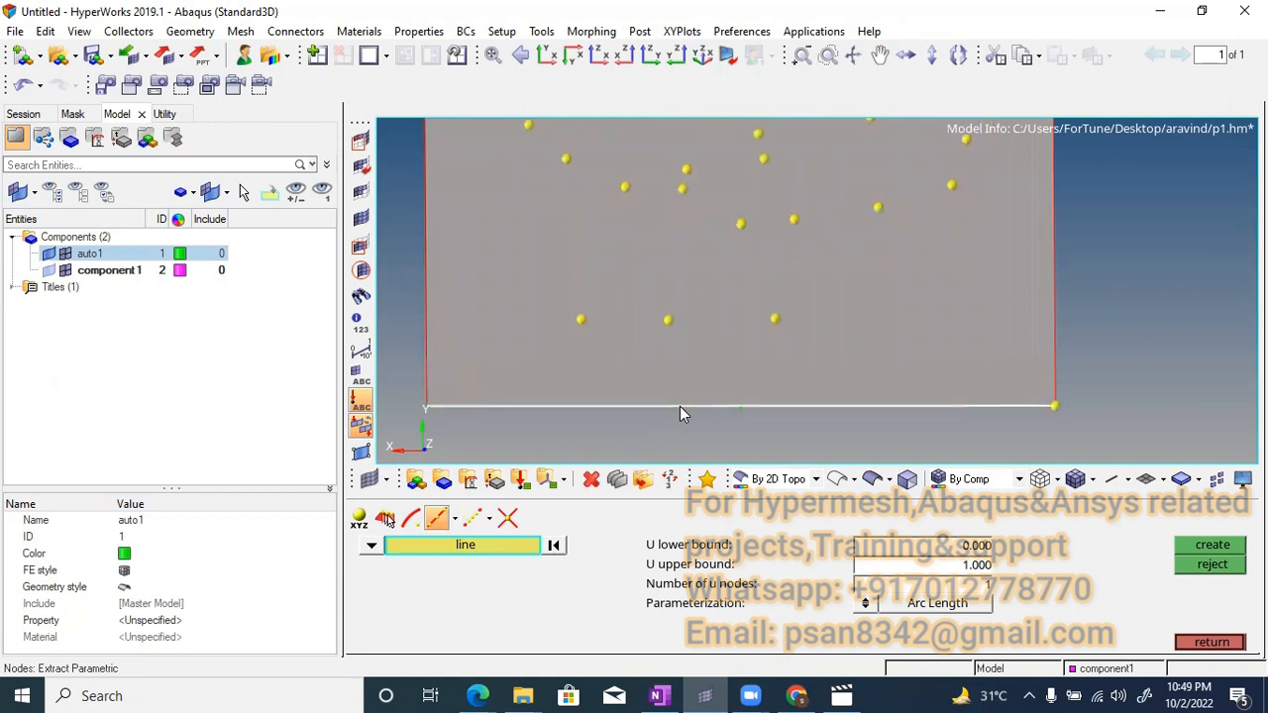
{"action": "scroll", "coordinate": [680, 406], "scroll_direction": "down", "scroll_amount": 2, "text": "ctrl"}
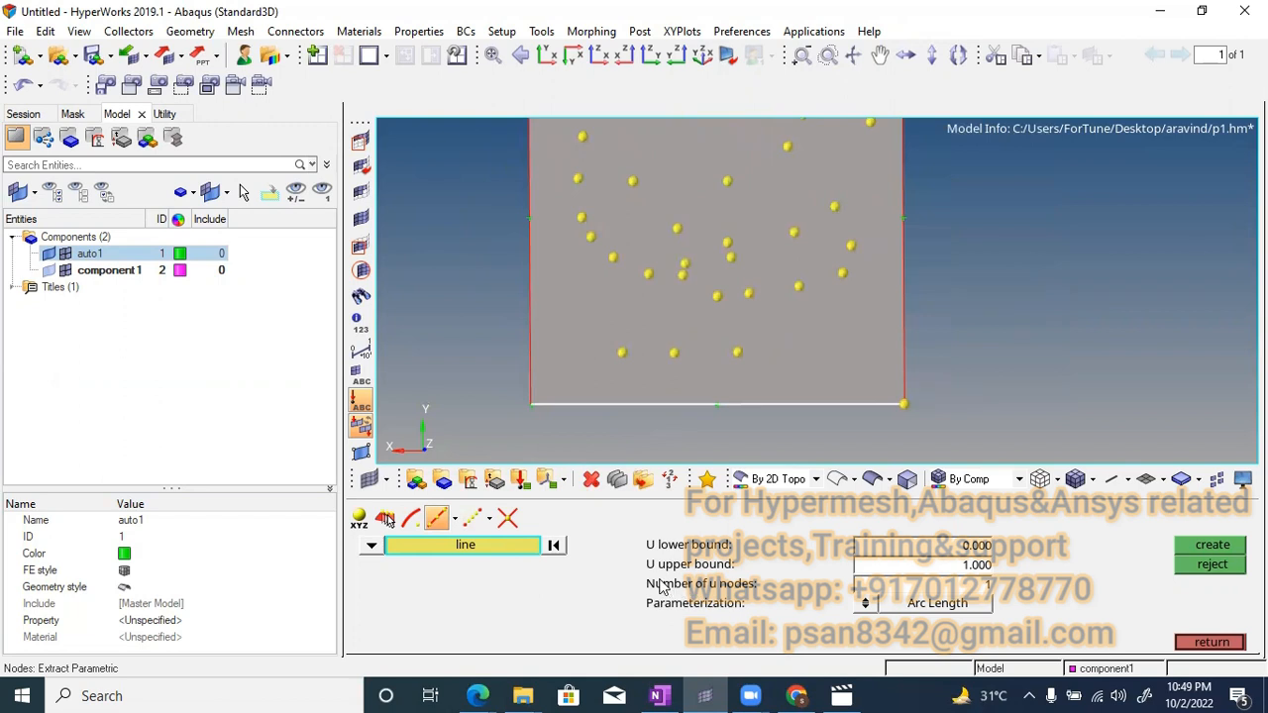
{"action": "left_click", "coordinate": [988, 586]}
{"action": "type", "text": "5"}
{"action": "left_click", "coordinate": [1215, 551]}
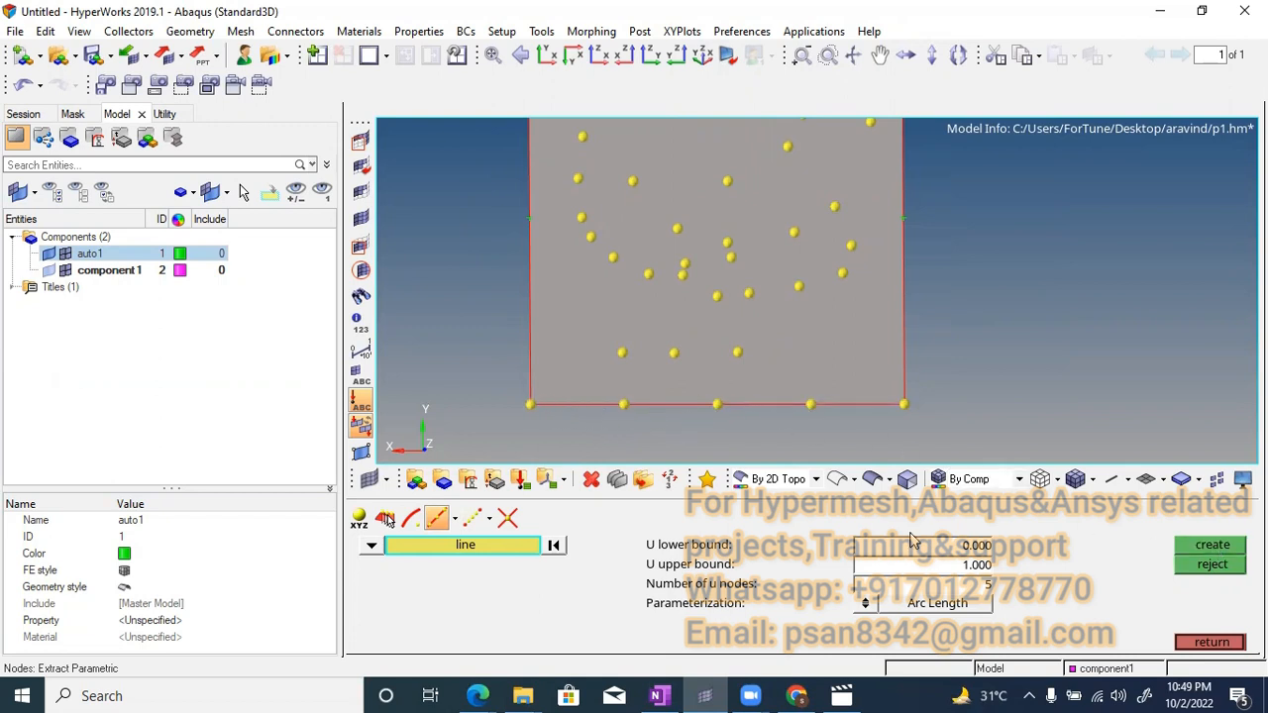
Create 10 nodes on the right edge line of the square surface with Extract Parametric
{"action": "left_click", "coordinate": [984, 589]}
{"action": "type", "text": "10"}
{"action": "right_click_drag", "start_coordinate": [903, 344], "coordinate": [891, 398], "text": "ctrl"}
{"action": "left_click", "coordinate": [893, 403]}
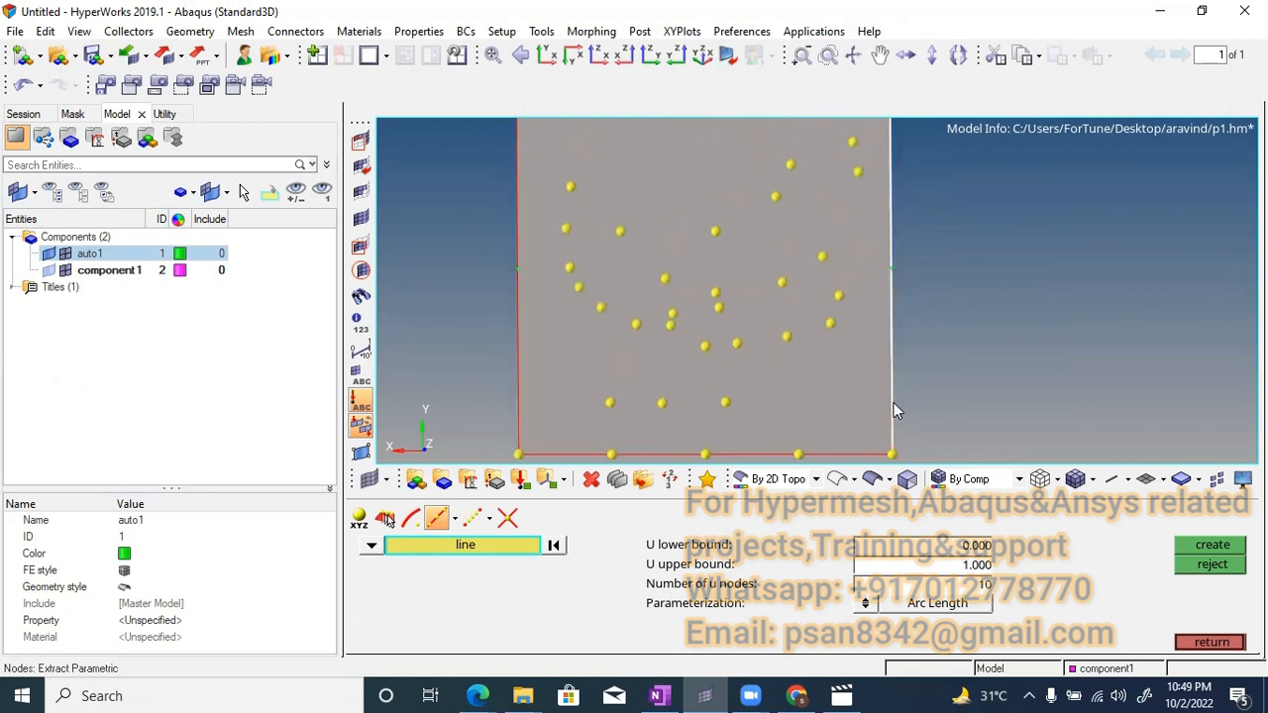
{"action": "left_click", "coordinate": [1223, 555]}
{"action": "scroll", "coordinate": [952, 364], "scroll_direction": "down", "scroll_amount": 2}
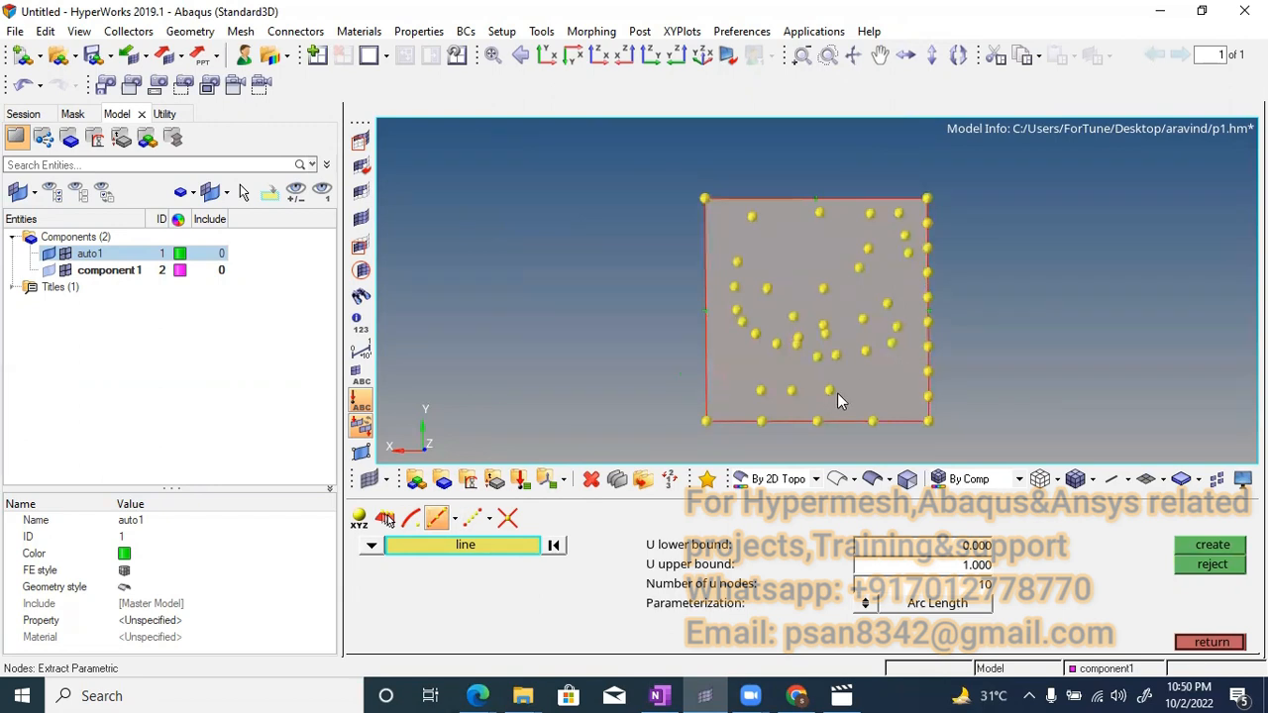
Look at the Interpolate Nodes method and the intersection method beside it, and exit the node creation panel
{"action": "left_click", "coordinate": [478, 525]}
{"action": "left_click", "coordinate": [506, 528]}
{"action": "left_click", "coordinate": [478, 526]}
{"action": "left_click", "coordinate": [509, 528]}
{"action": "left_click", "coordinate": [469, 527]}
{"action": "left_click", "coordinate": [506, 528]}
{"action": "left_click", "coordinate": [478, 527]}
{"action": "left_click", "coordinate": [511, 528]}
{"action": "left_click", "coordinate": [473, 523]}
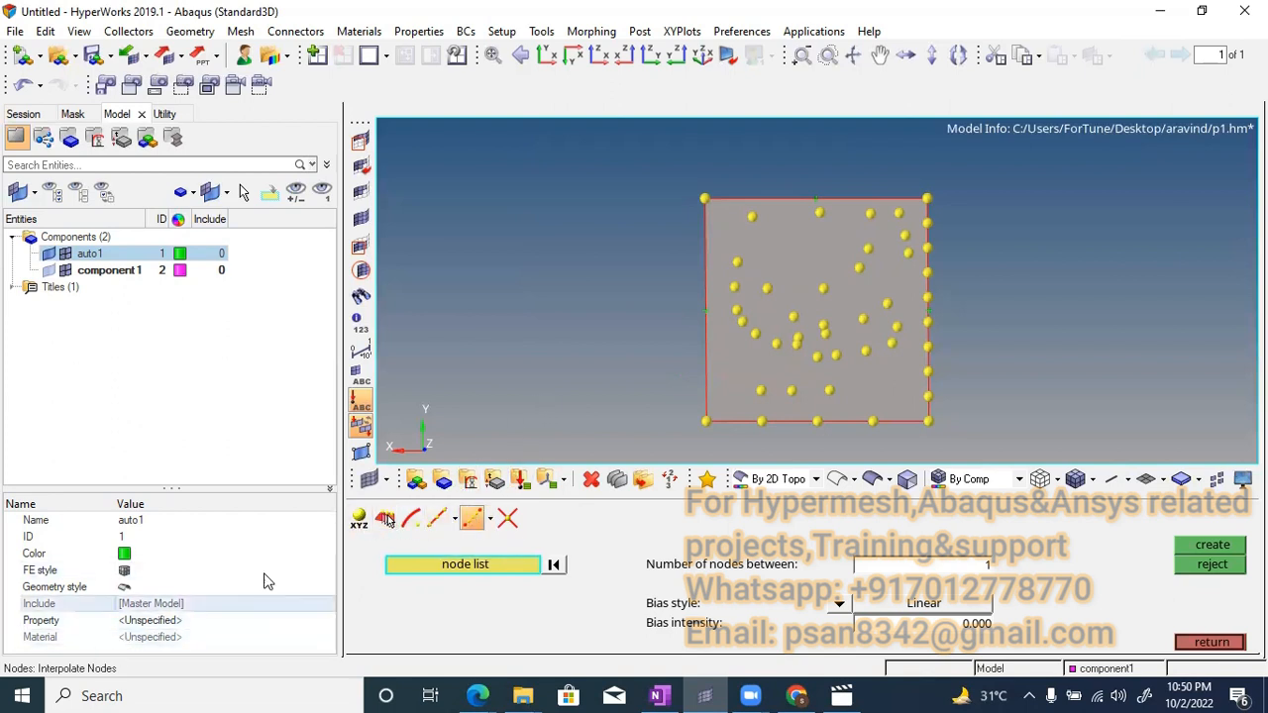
{"action": "key", "text": "Escape"}
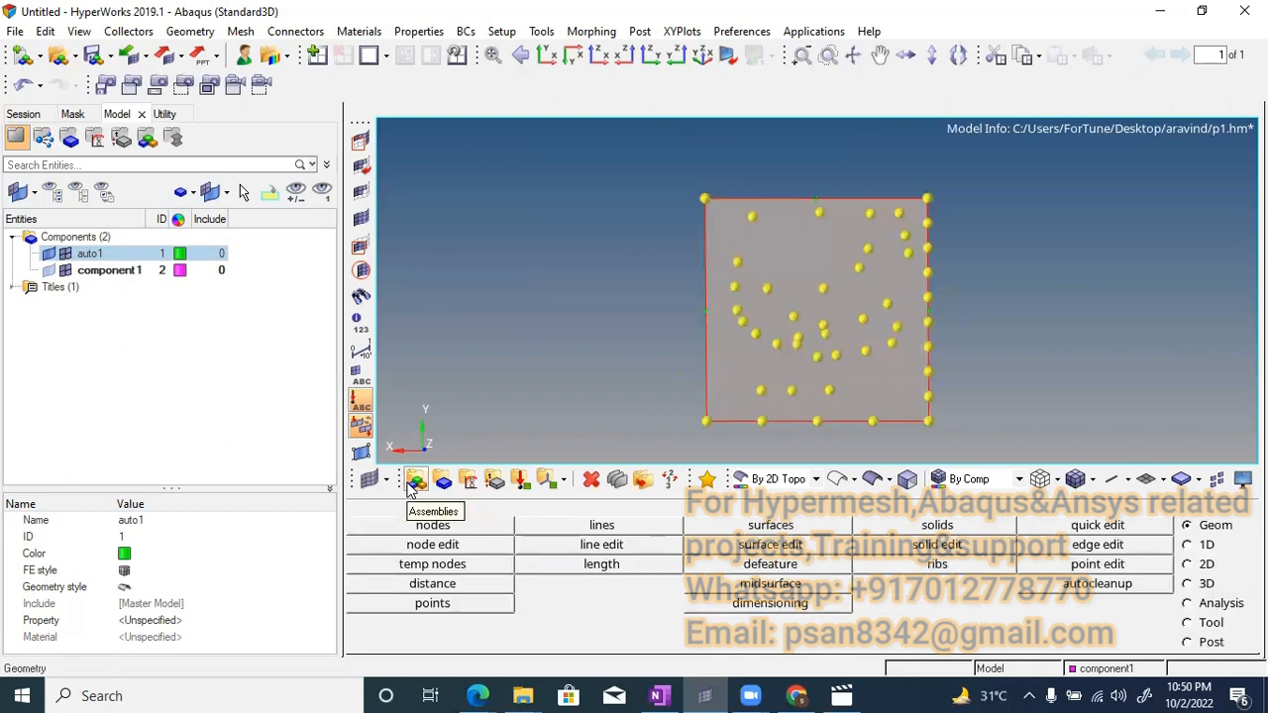
Open the line edit tools on the Combine method, and switch to the handwritten OneNote list of shortcuts
{"action": "key", "text": "F8"}
{"action": "key", "text": "F9"}
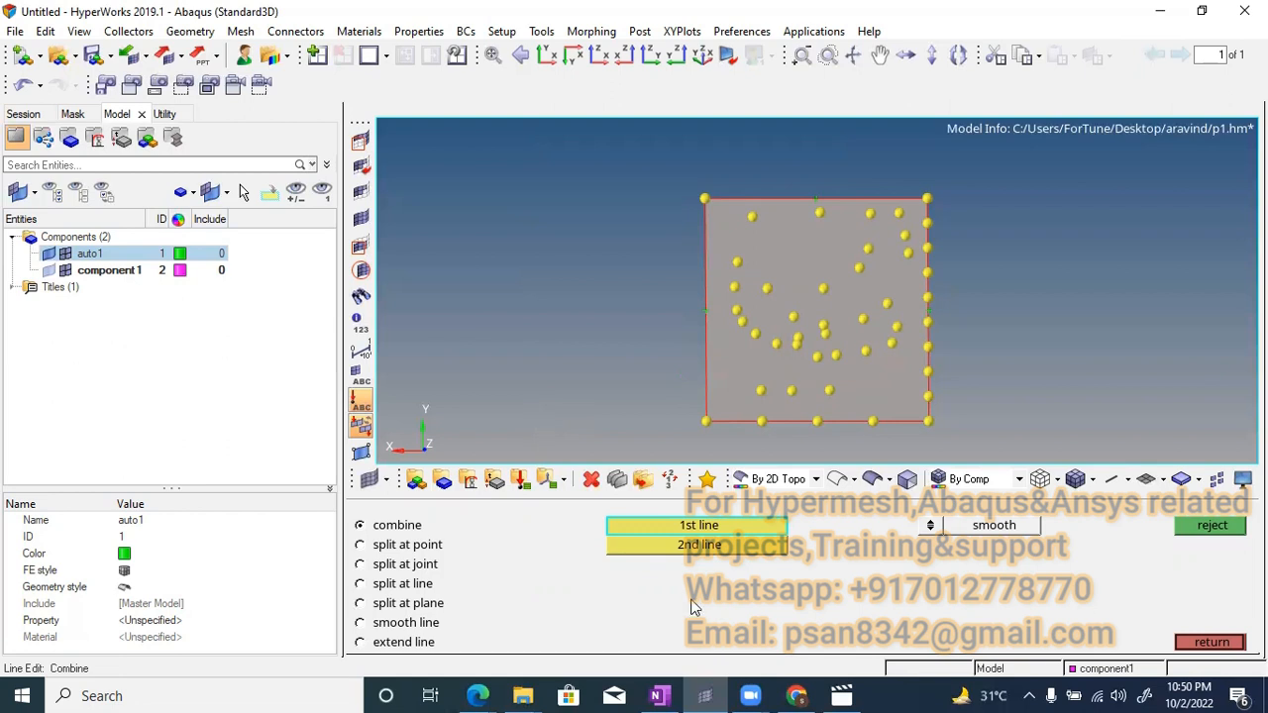
{"action": "left_click", "coordinate": [677, 696]}
{"action": "left_click", "coordinate": [674, 693]}
{"action": "key", "text": "alt+Tab"}
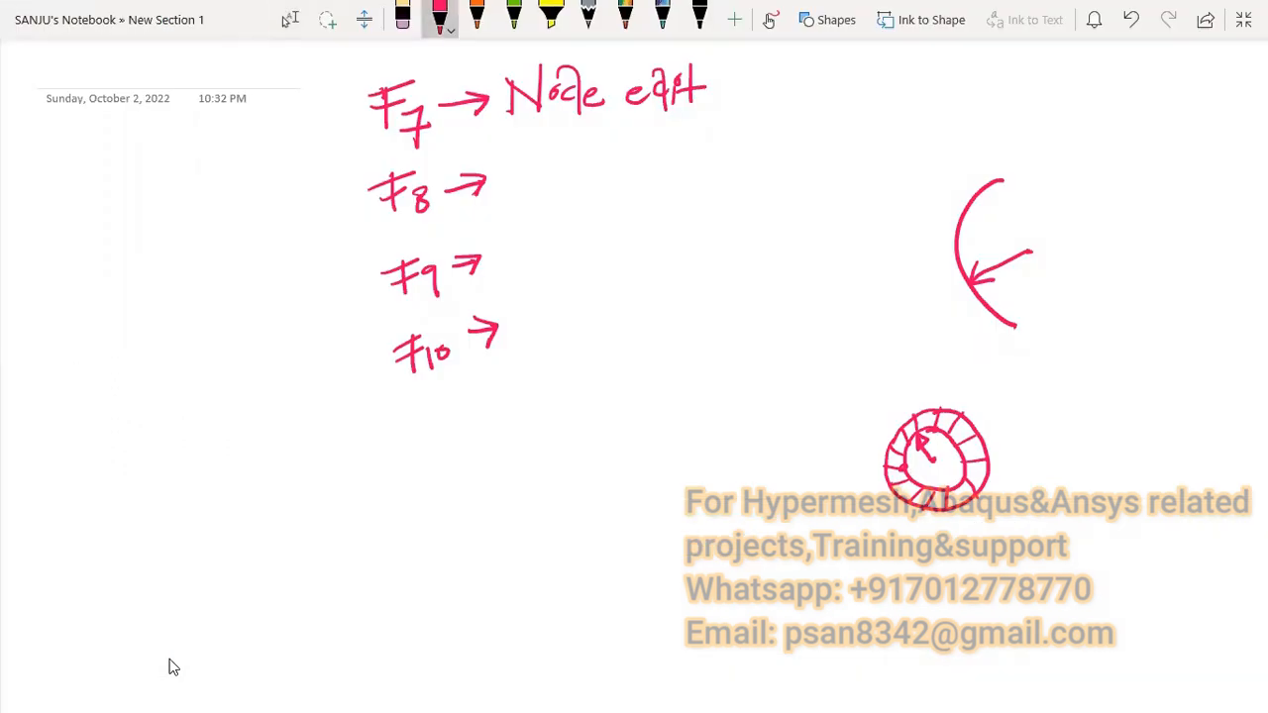
Handwrite "Node creation" beside the F8 entry in the shortcut list
{"action": "mouse_move", "coordinate": [533, 158]}
{"action": "left_mouse_down"}
{"action": "mouse_move", "coordinate": [537, 195]}
{"action": "mouse_move", "coordinate": [556, 187]}
{"action": "mouse_move", "coordinate": [556, 155]}
{"action": "left_mouse_up"}
{"action": "mouse_move", "coordinate": [566, 168]}
{"action": "left_mouse_down"}
{"action": "mouse_move", "coordinate": [603, 192]}
{"action": "mouse_move", "coordinate": [684, 159]}
{"action": "mouse_move", "coordinate": [691, 176]}
{"action": "left_mouse_up"}
{"action": "mouse_move", "coordinate": [703, 142]}
{"action": "left_mouse_down"}
{"action": "mouse_move", "coordinate": [701, 182]}
{"action": "mouse_move", "coordinate": [713, 166]}
{"action": "left_mouse_up"}
{"action": "mouse_move", "coordinate": [712, 157]}
{"action": "left_mouse_down"}
{"action": "mouse_move", "coordinate": [717, 178]}
{"action": "mouse_move", "coordinate": [753, 168]}
{"action": "left_mouse_up"}
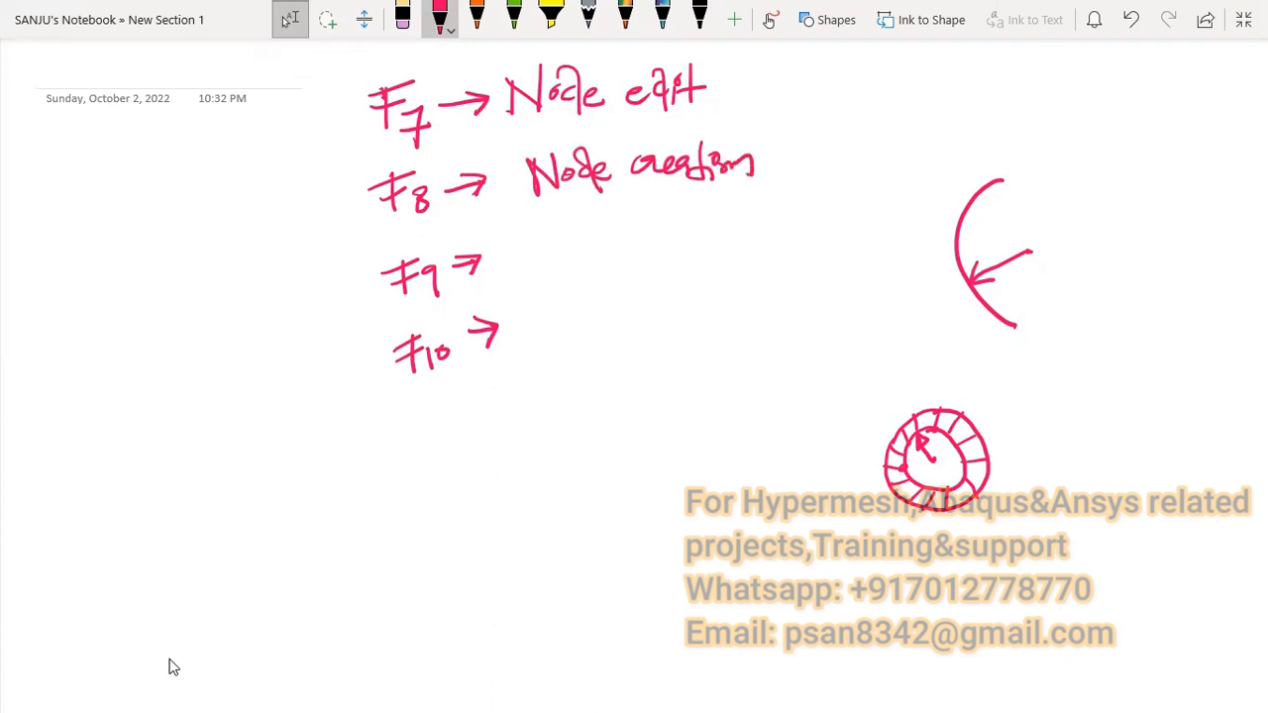
Handwrite "Line edit" beside the F9 entry in the shortcut list
{"action": "mouse_move", "coordinate": [547, 224]}
{"action": "left_mouse_down"}
{"action": "mouse_move", "coordinate": [545, 268]}
{"action": "mouse_move", "coordinate": [561, 262]}
{"action": "mouse_move", "coordinate": [561, 230]}
{"action": "left_mouse_up"}
{"action": "left_click_drag", "start_coordinate": [573, 246], "coordinate": [650, 244]}
{"action": "mouse_move", "coordinate": [664, 228]}
{"action": "left_mouse_down"}
{"action": "mouse_move", "coordinate": [649, 236]}
{"action": "mouse_move", "coordinate": [678, 244]}
{"action": "left_mouse_up"}
{"action": "left_click_drag", "start_coordinate": [674, 214], "coordinate": [686, 240]}
{"action": "left_click_drag", "start_coordinate": [676, 230], "coordinate": [704, 222]}
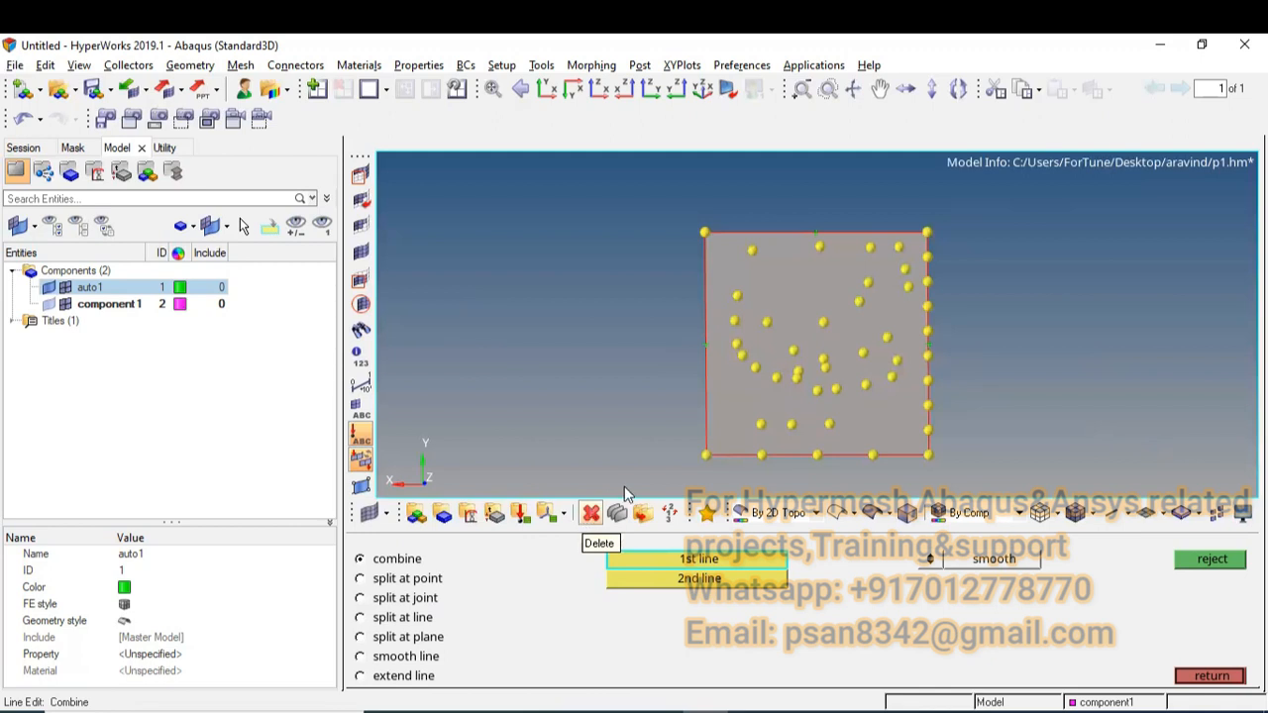
{"action": "scroll", "coordinate": [728, 416], "scroll_direction": "down", "scroll_amount": 3}
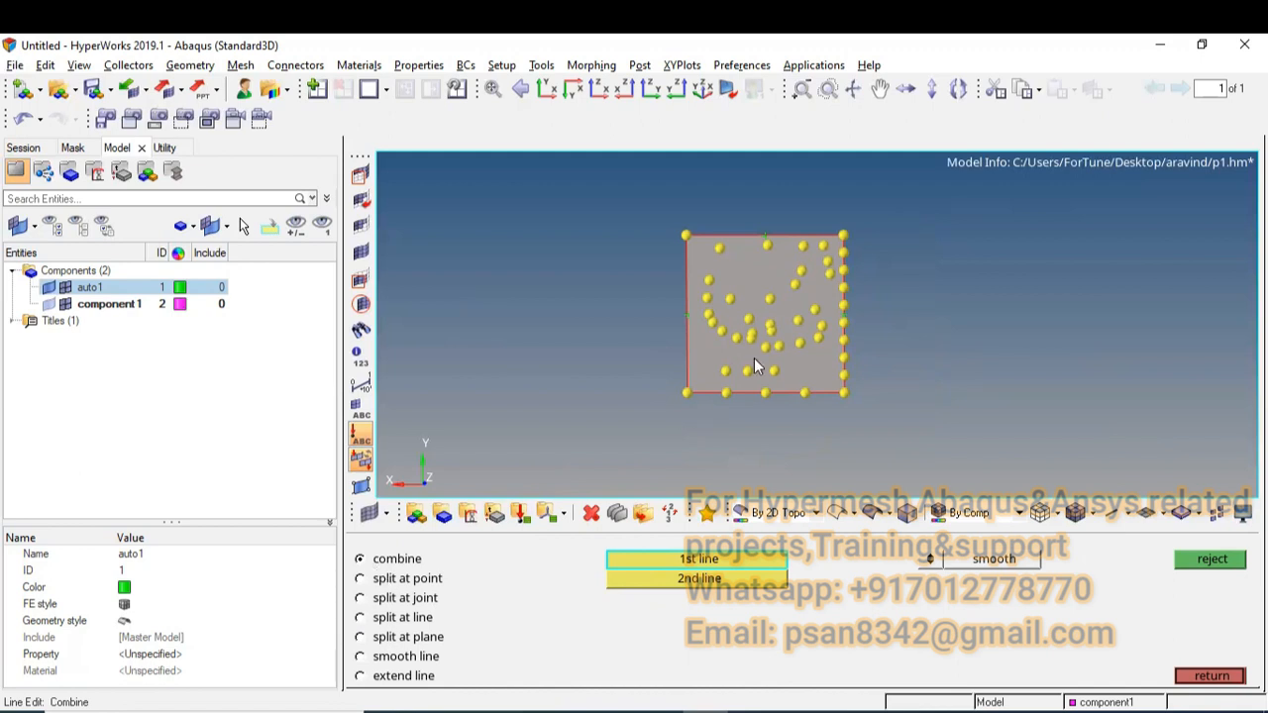
{"action": "scroll", "coordinate": [725, 333], "scroll_direction": "up", "scroll_amount": 3}
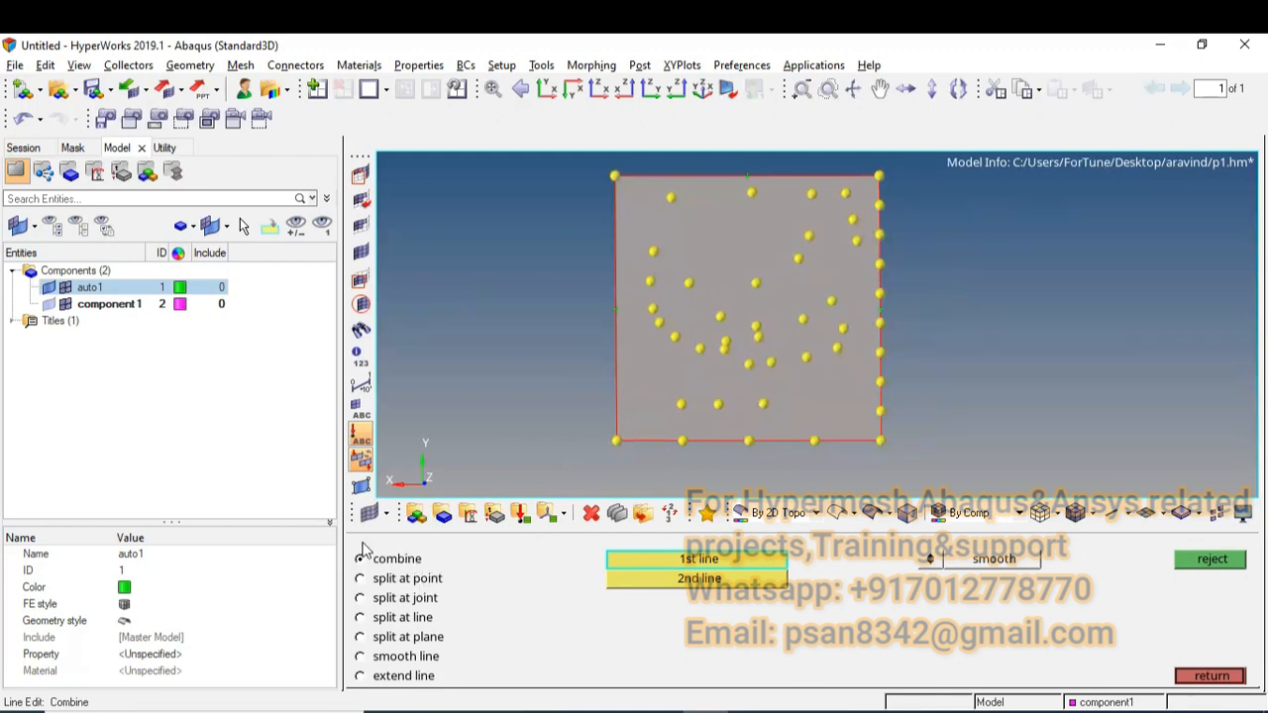
{"action": "scroll", "coordinate": [650, 325], "scroll_direction": "down", "scroll_amount": 2}
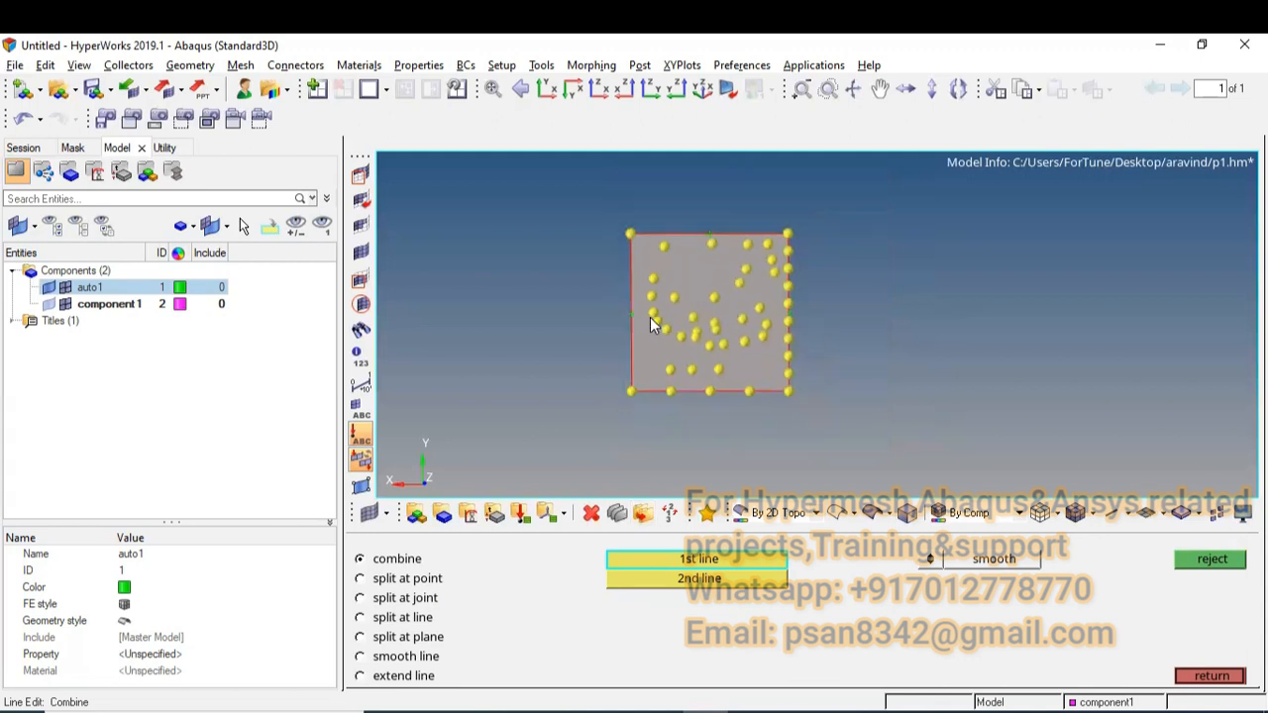
{"action": "right_click_drag", "start_coordinate": [650, 317], "coordinate": [609, 332], "text": "ctrl"}
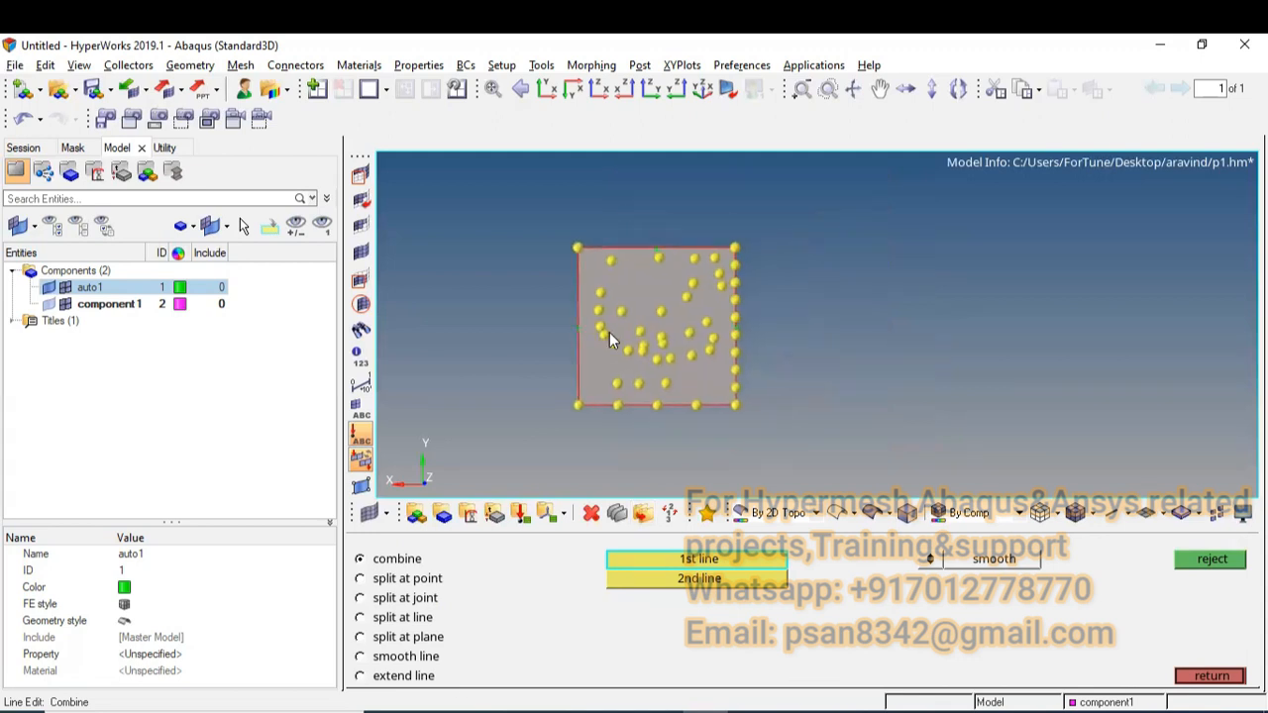
{"action": "scroll", "coordinate": [604, 334], "scroll_direction": "up", "scroll_amount": 2}
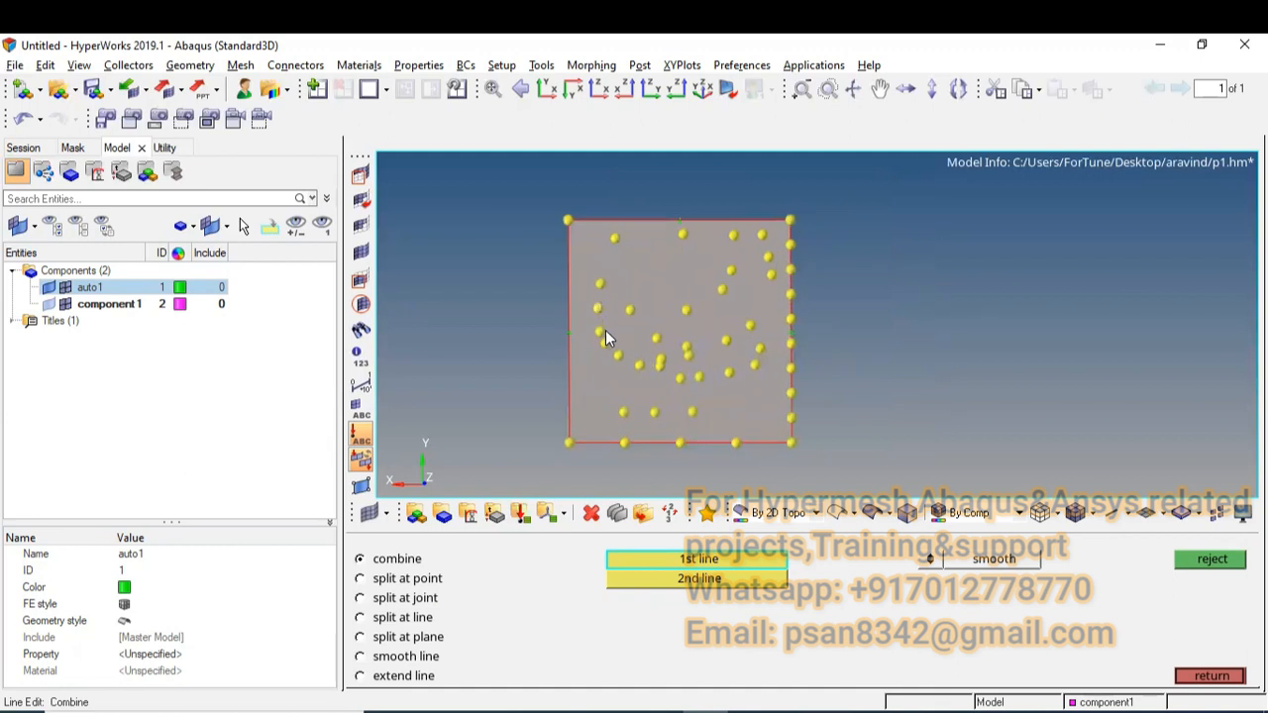
{"action": "left_click_drag", "start_coordinate": [601, 347], "coordinate": [620, 351], "text": "ctrl"}
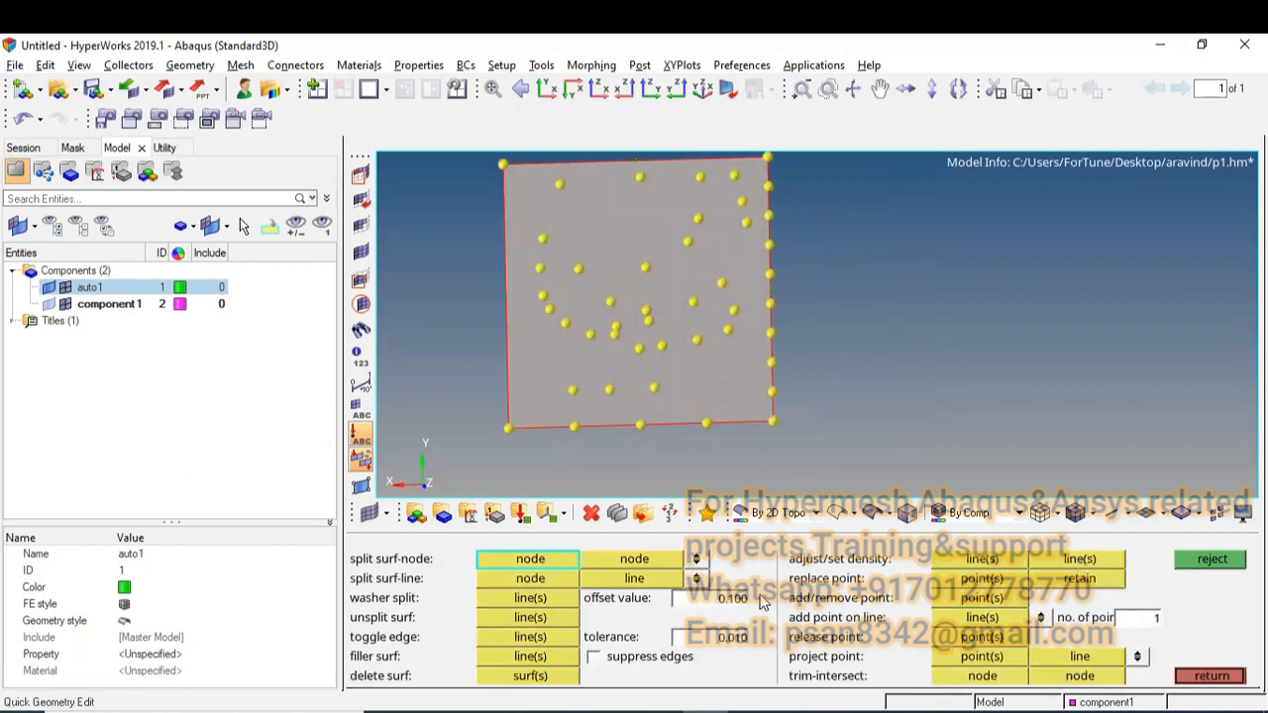
{"action": "key", "text": "F8"}
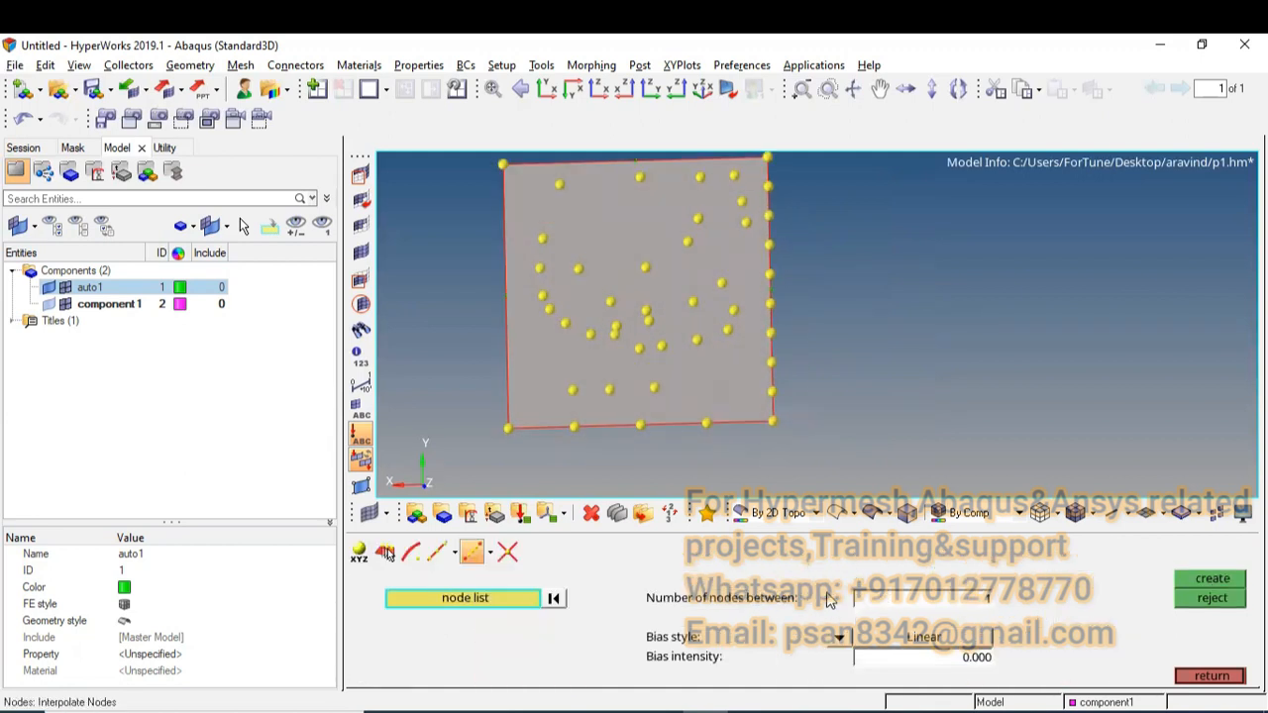
{"action": "left_click", "coordinate": [1211, 675]}
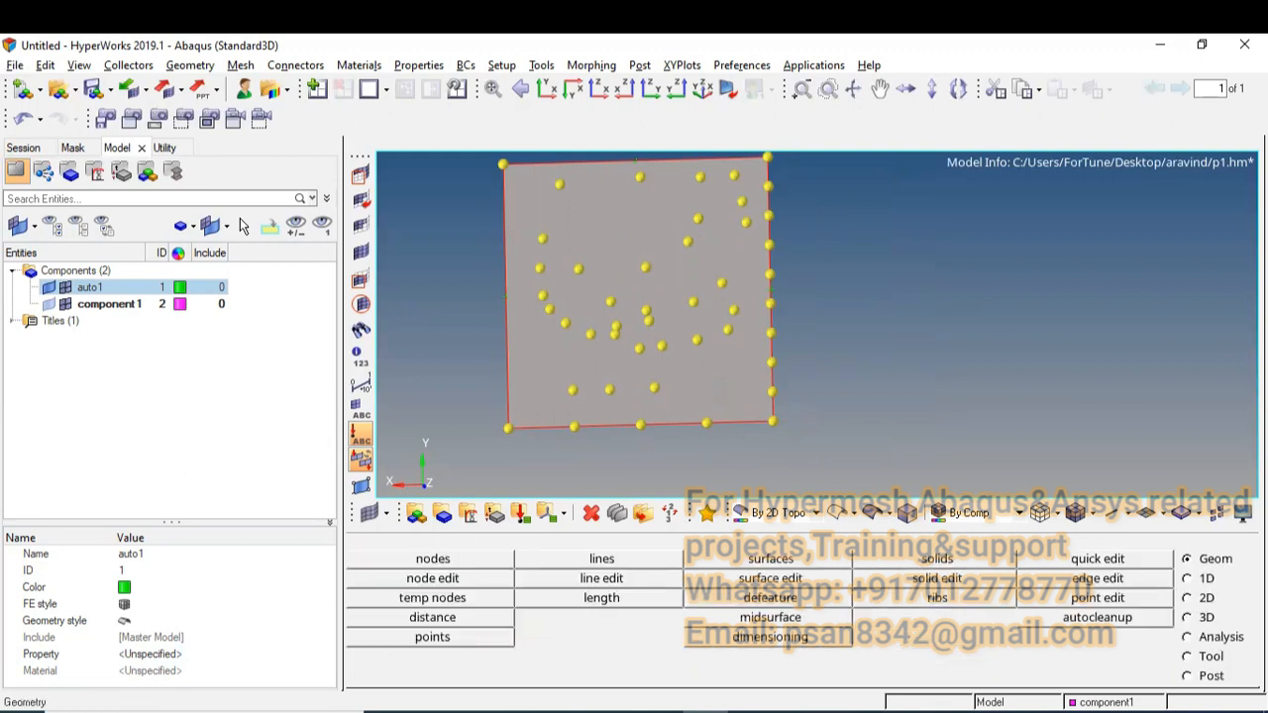
Create three connected straight lines with Linear Nodes, joining four neighbouring nodes inside the square surface one pair at a time
{"action": "left_click", "coordinate": [604, 563]}
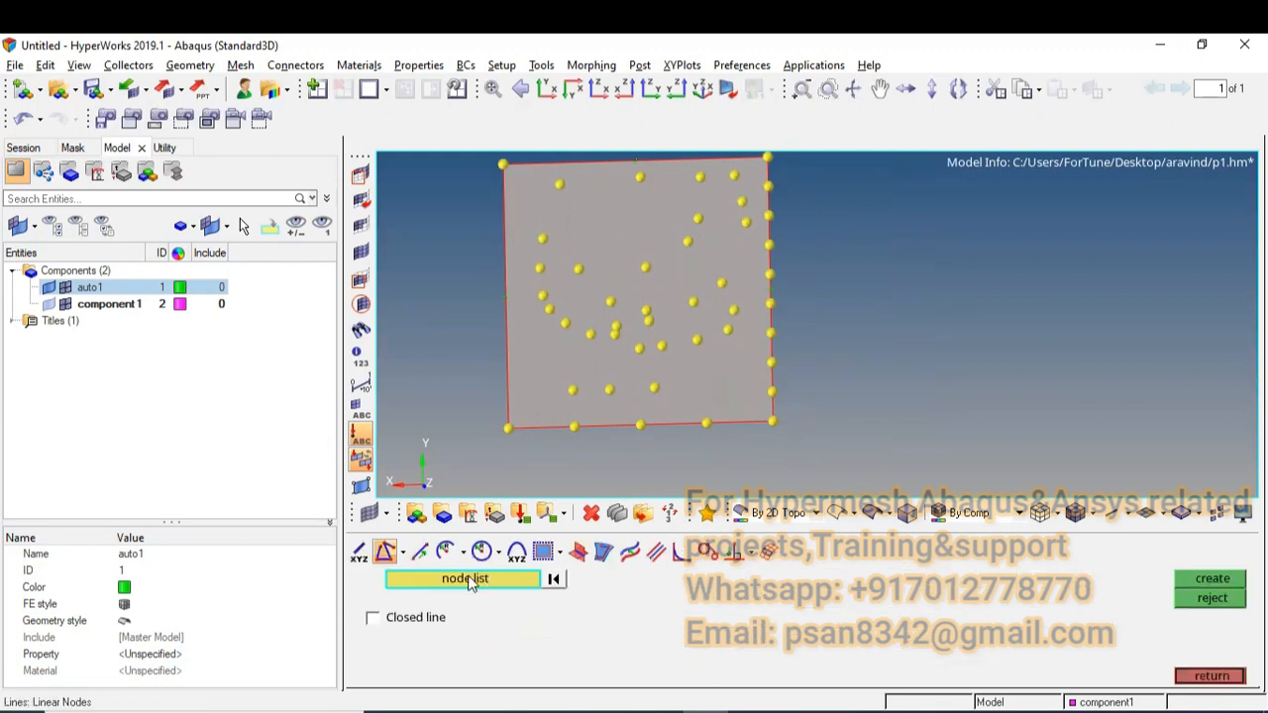
{"action": "scroll", "coordinate": [576, 380], "scroll_direction": "up", "scroll_amount": 3}
{"action": "left_click", "coordinate": [548, 415]}
{"action": "left_click", "coordinate": [579, 321]}
{"action": "left_click", "coordinate": [1211, 579]}
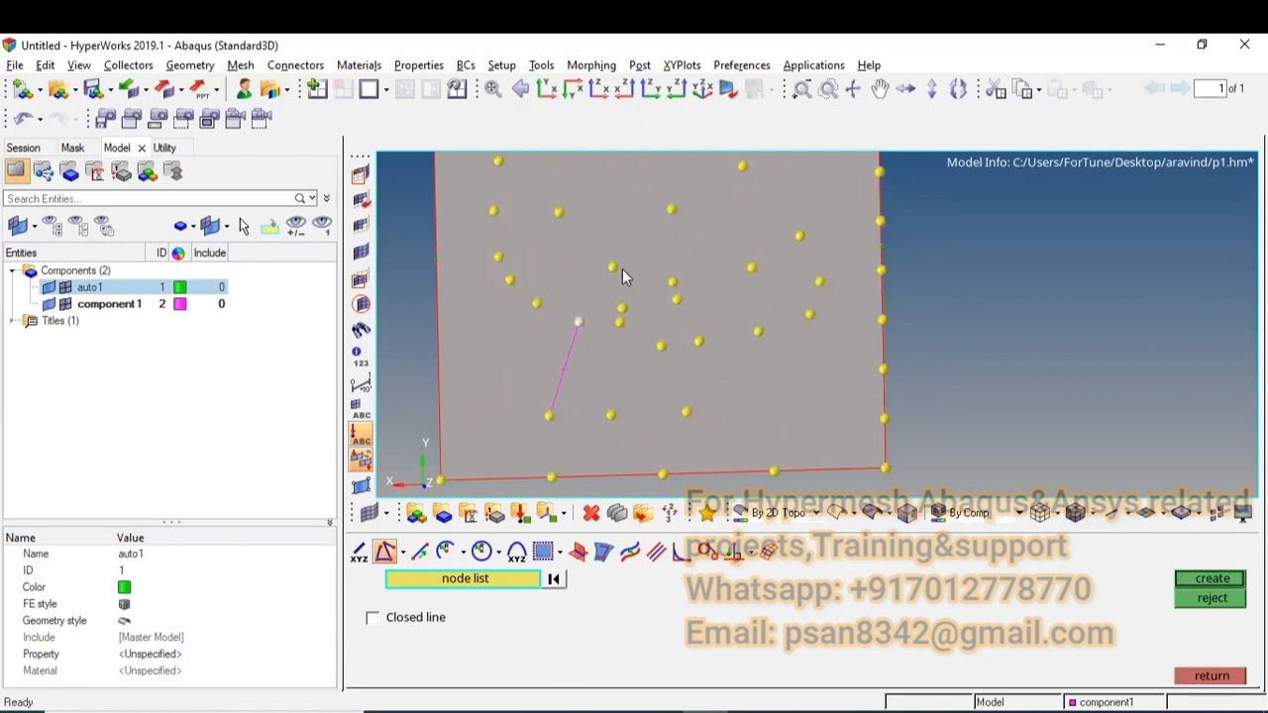
{"action": "left_click", "coordinate": [1211, 579]}
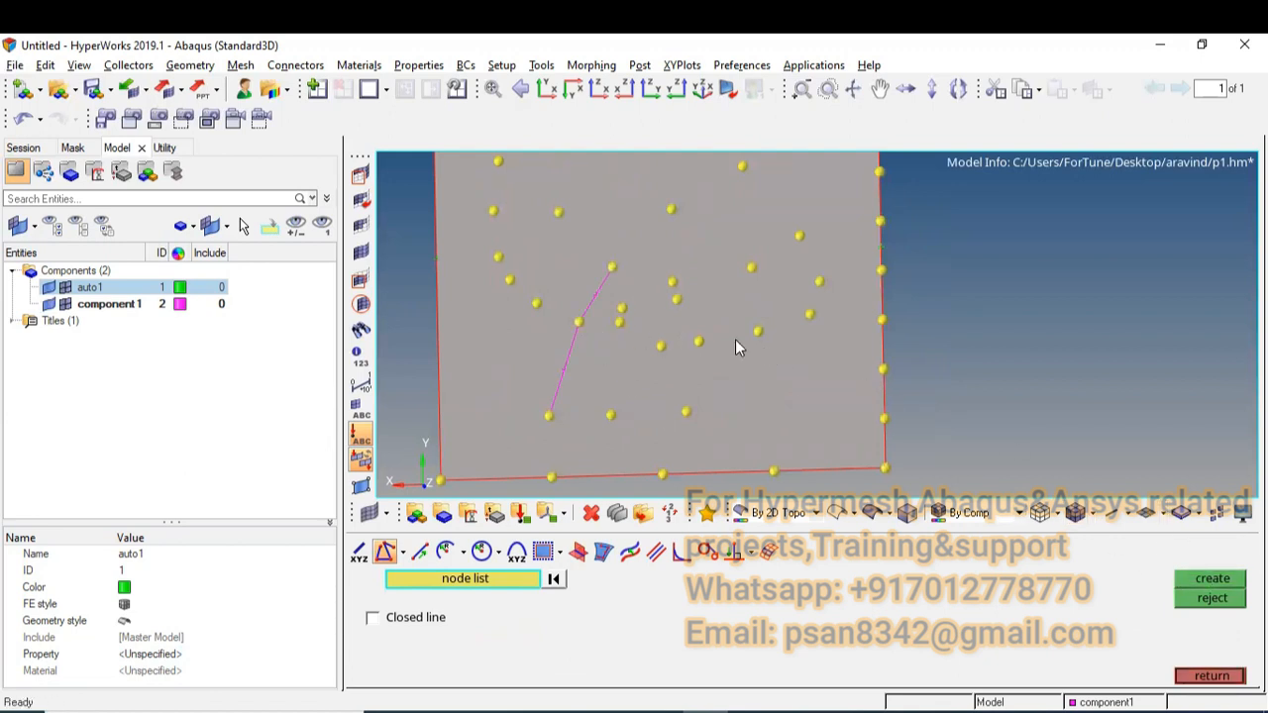
{"action": "left_click", "coordinate": [612, 267]}
{"action": "left_click", "coordinate": [624, 308]}
{"action": "left_click", "coordinate": [1221, 578]}
{"action": "key", "text": "Escape"}
Select the three new lines one by one for deletion, without deleting them, to check whether they are separate entities
{"action": "left_click", "coordinate": [602, 577]}
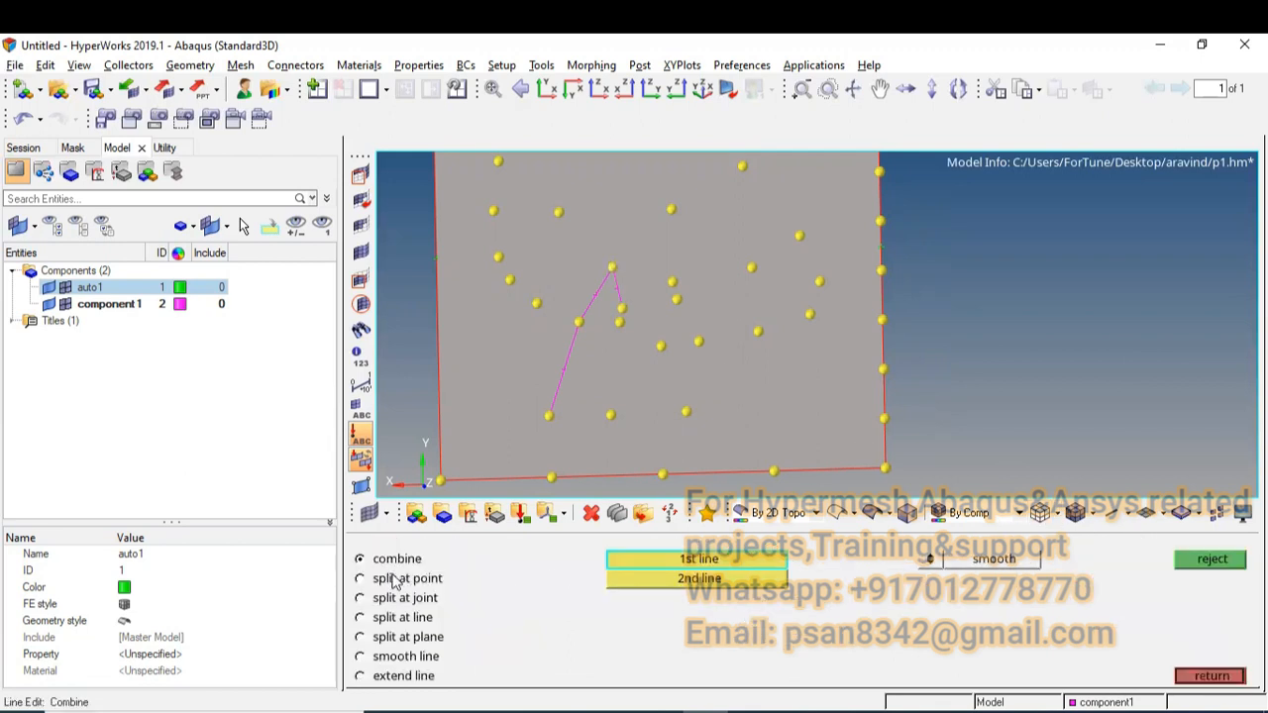
{"action": "key", "text": "Escape"}
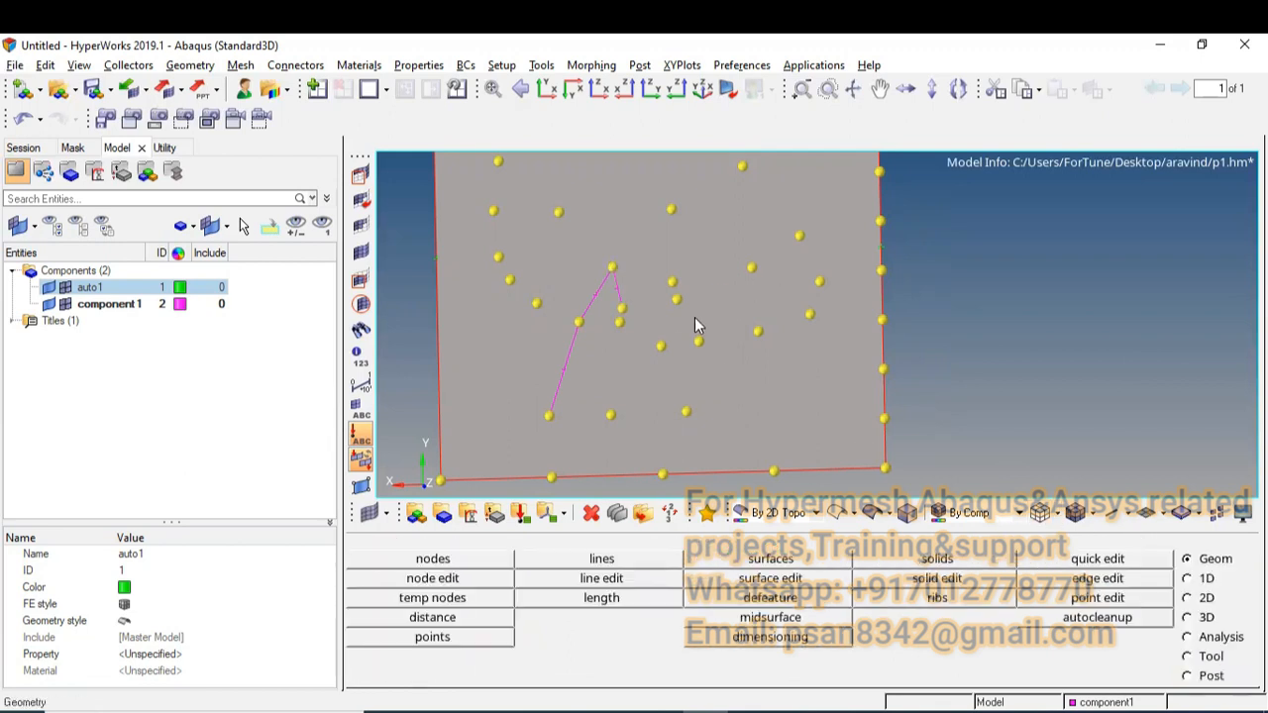
{"action": "left_click", "coordinate": [590, 513]}
{"action": "left_click", "coordinate": [357, 559]}
{"action": "left_click", "coordinate": [458, 615]}
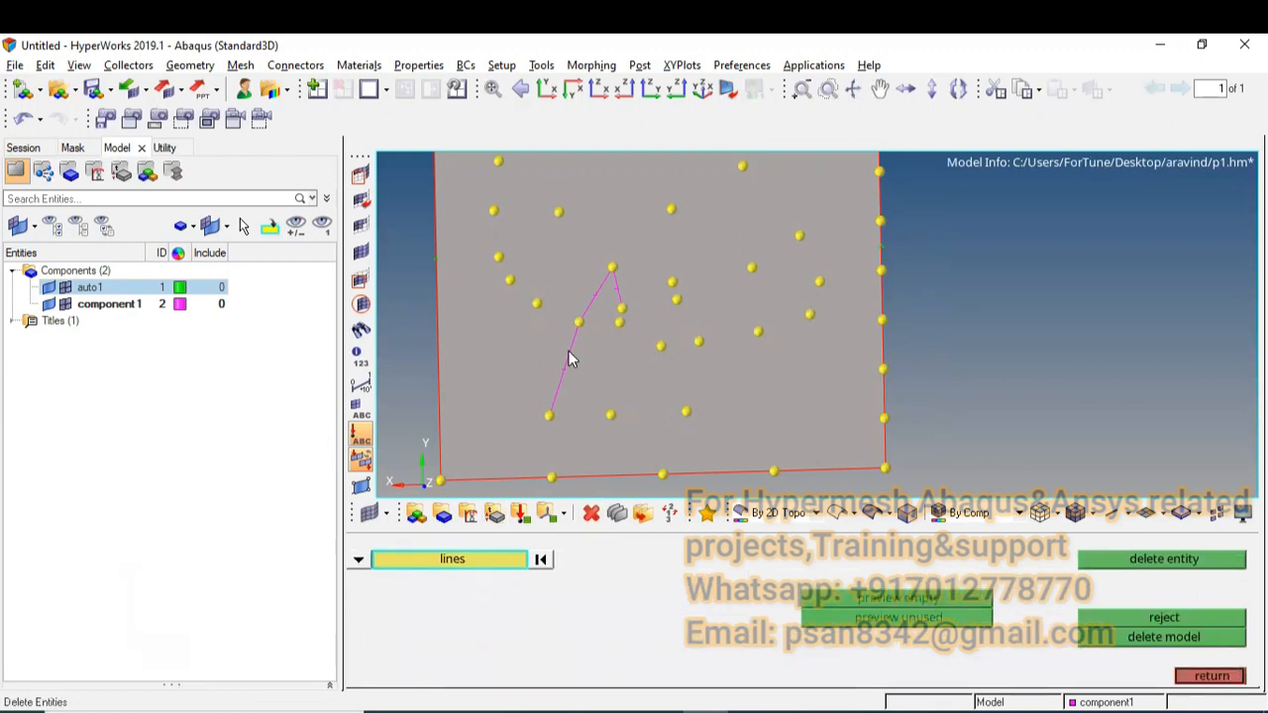
{"action": "scroll", "coordinate": [565, 371], "scroll_direction": "up", "scroll_amount": 2}
{"action": "scroll", "coordinate": [570, 363], "scroll_direction": "up", "scroll_amount": 1}
{"action": "left_click", "coordinate": [570, 361]}
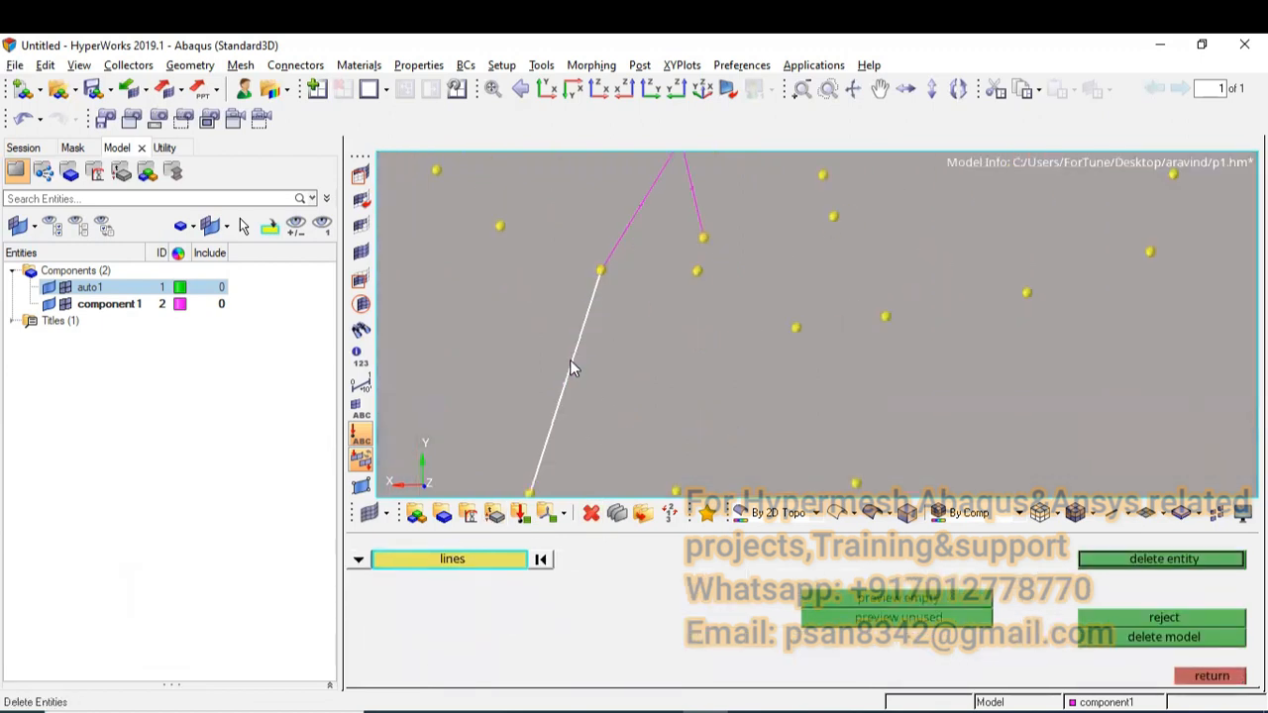
{"action": "scroll", "coordinate": [594, 315], "scroll_direction": "down", "scroll_amount": 1}
{"action": "left_click", "coordinate": [602, 309]}
{"action": "left_click", "coordinate": [645, 302]}
{"action": "scroll", "coordinate": [642, 302], "scroll_direction": "down", "scroll_amount": 2}
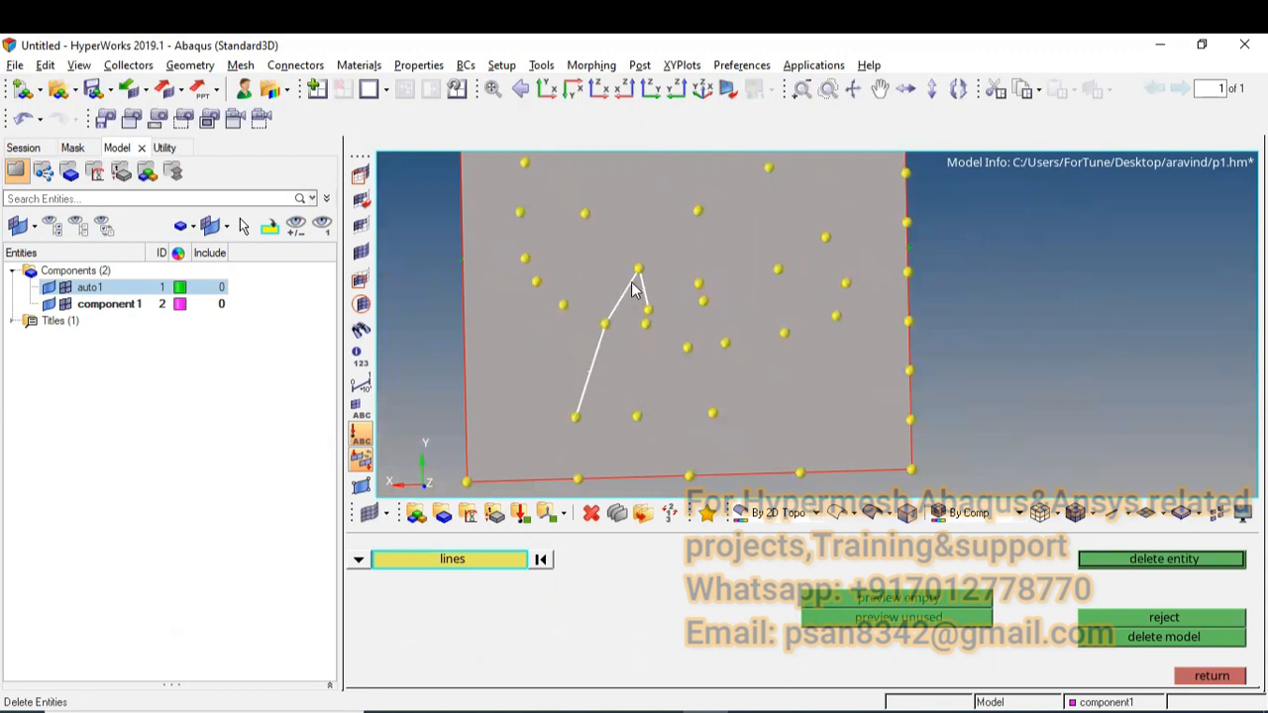
Combine the long lower line with the adjoining middle line into one using Line Edit
{"action": "key", "text": "F9"}
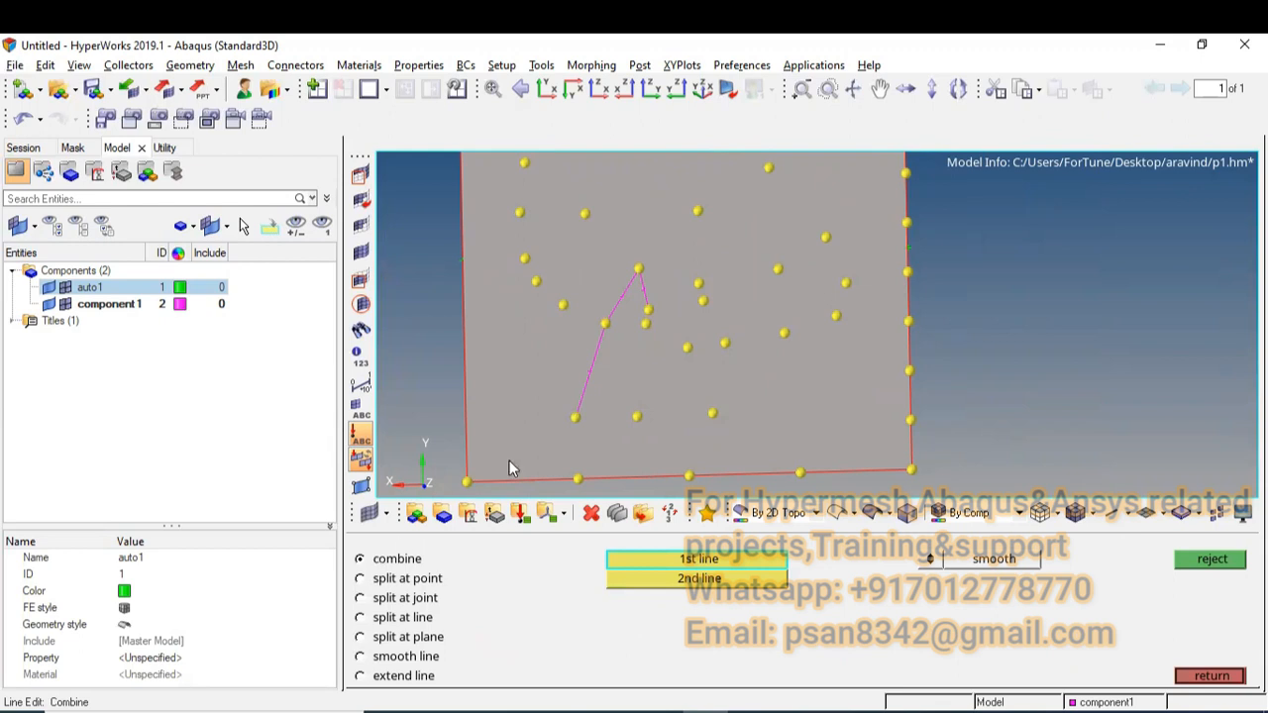
{"action": "scroll", "coordinate": [597, 375], "scroll_direction": "up", "scroll_amount": 2}
{"action": "left_click", "coordinate": [593, 372]}
{"action": "left_click", "coordinate": [627, 288]}
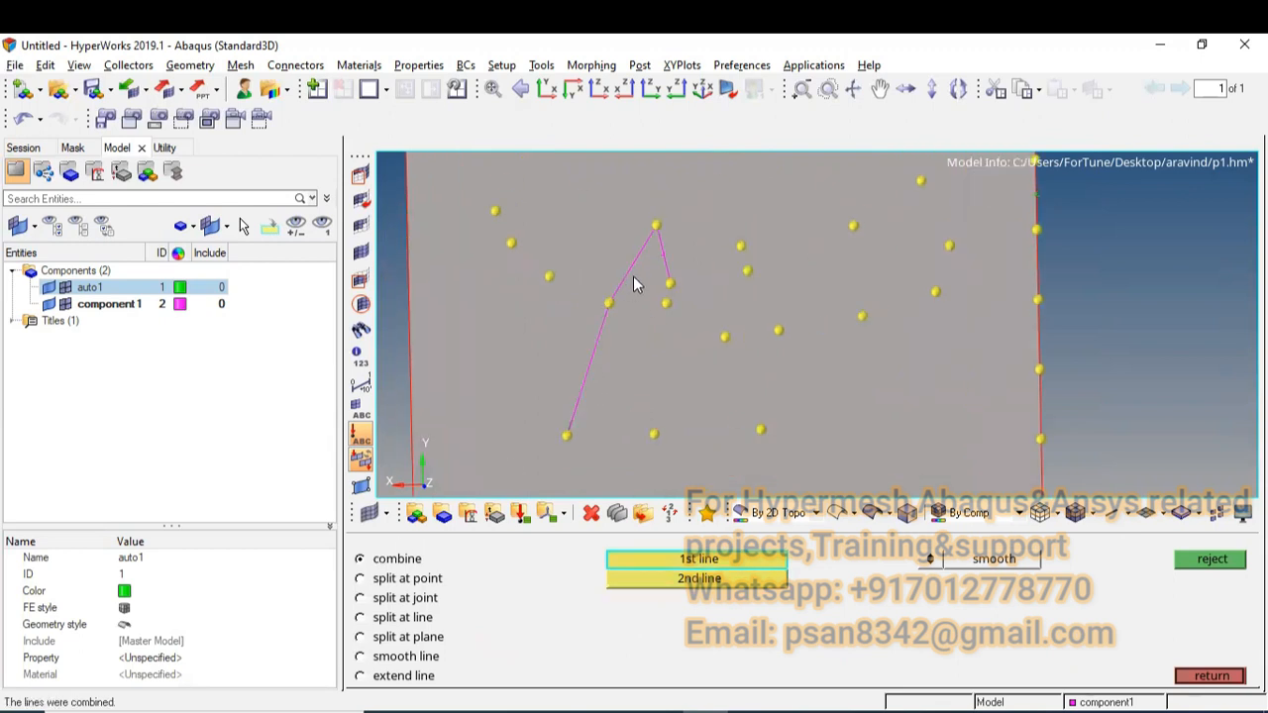
Select the combined line in Line Edit and in the Delete tool, without deleting it, to check whether it is one entity
{"action": "left_click", "coordinate": [598, 327]}
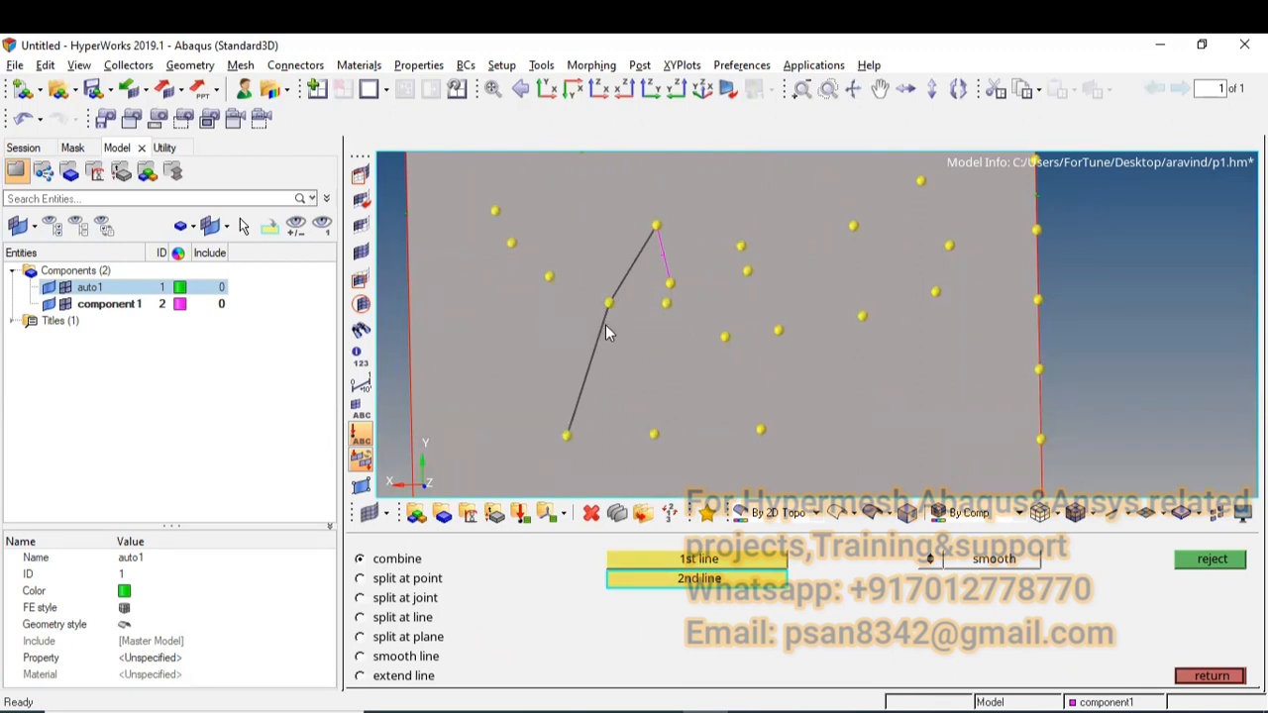
{"action": "left_click", "coordinate": [591, 513]}
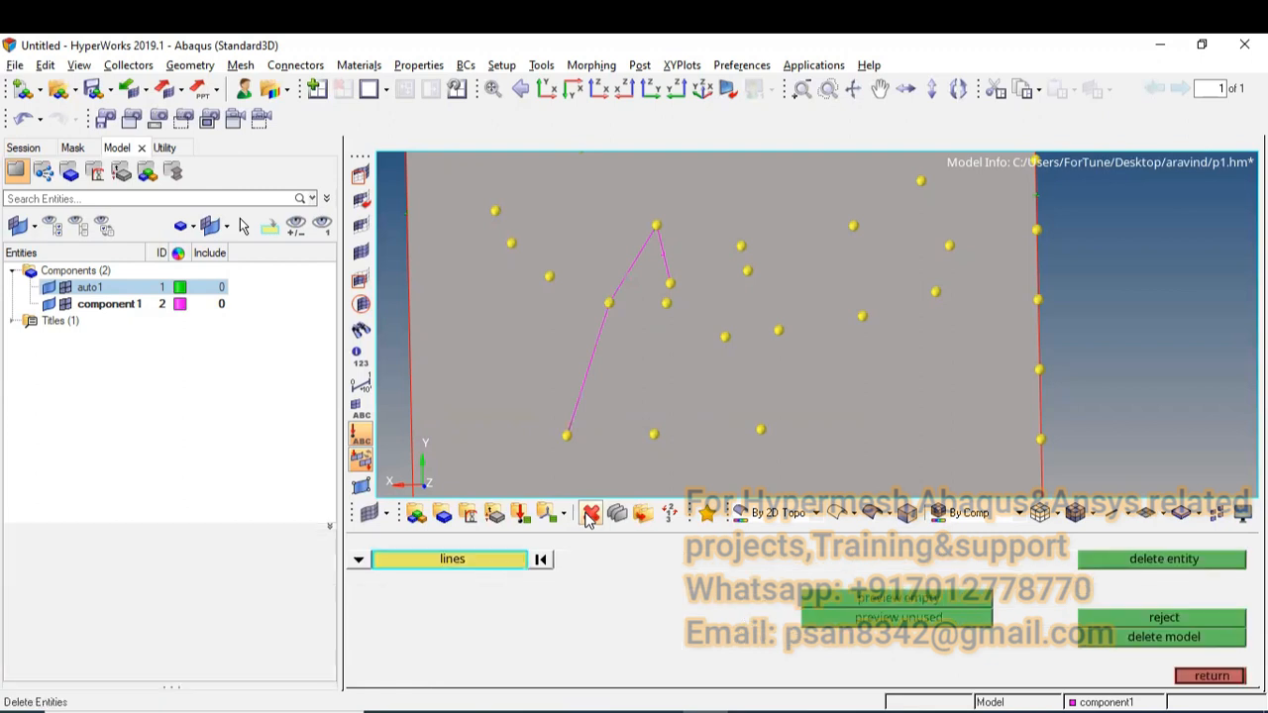
{"action": "left_click", "coordinate": [599, 336]}
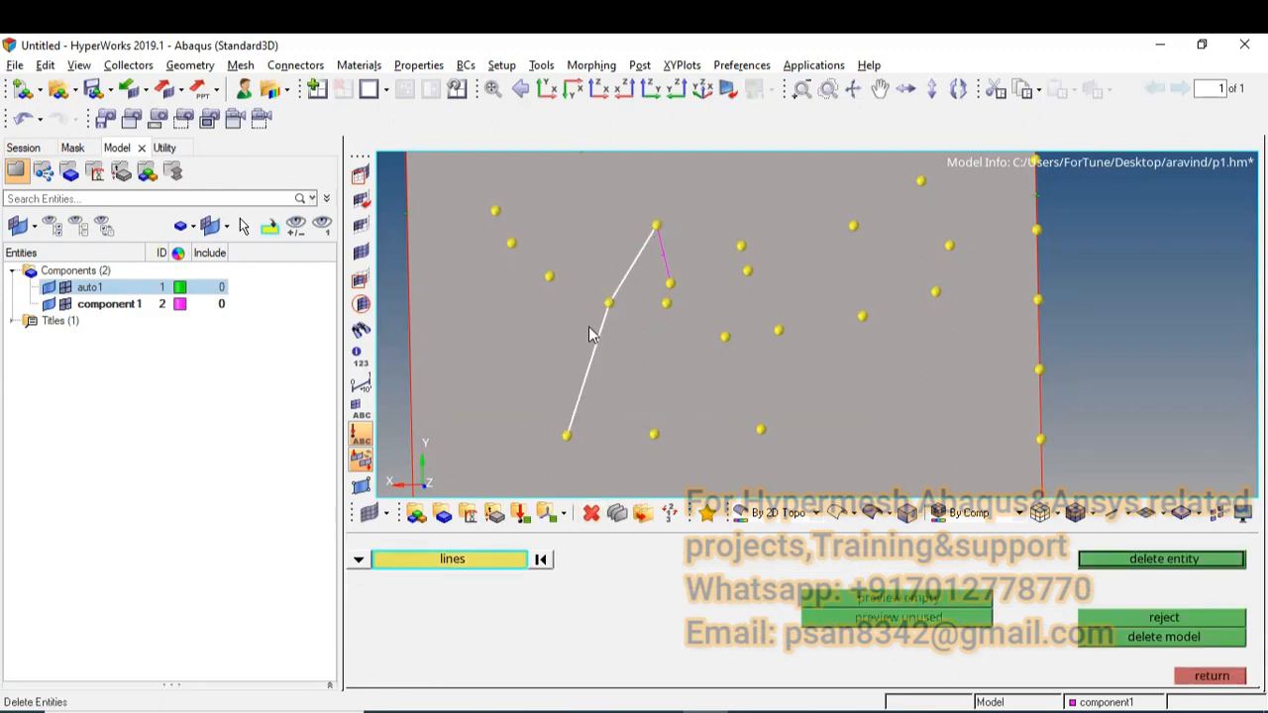
{"action": "key", "text": "Escape"}
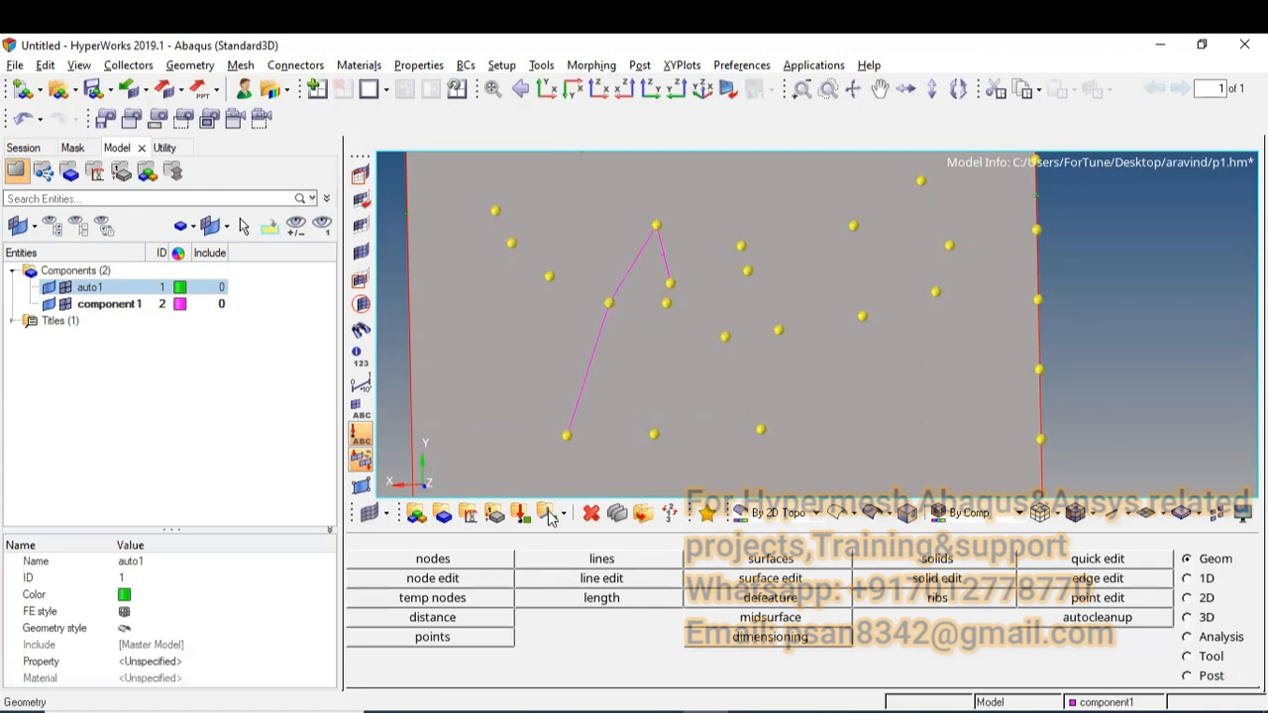
{"action": "left_click", "coordinate": [602, 577]}
{"action": "left_click", "coordinate": [406, 579]}
{"action": "key", "text": "Escape"}
{"action": "scroll", "coordinate": [654, 291], "scroll_direction": "down", "scroll_amount": 3}
{"action": "left_click_drag", "start_coordinate": [685, 347], "coordinate": [639, 353], "text": "ctrl"}
{"action": "scroll", "coordinate": [648, 336], "scroll_direction": "down", "scroll_amount": 2, "text": "ctrl"}
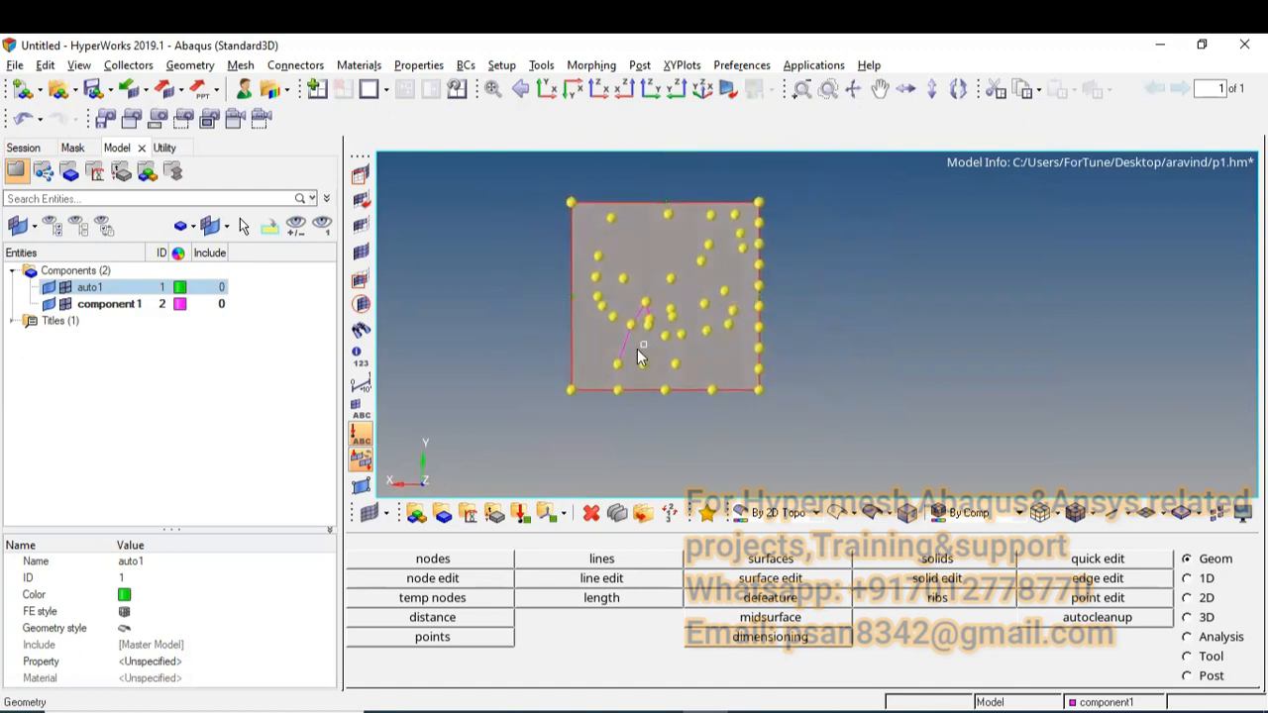